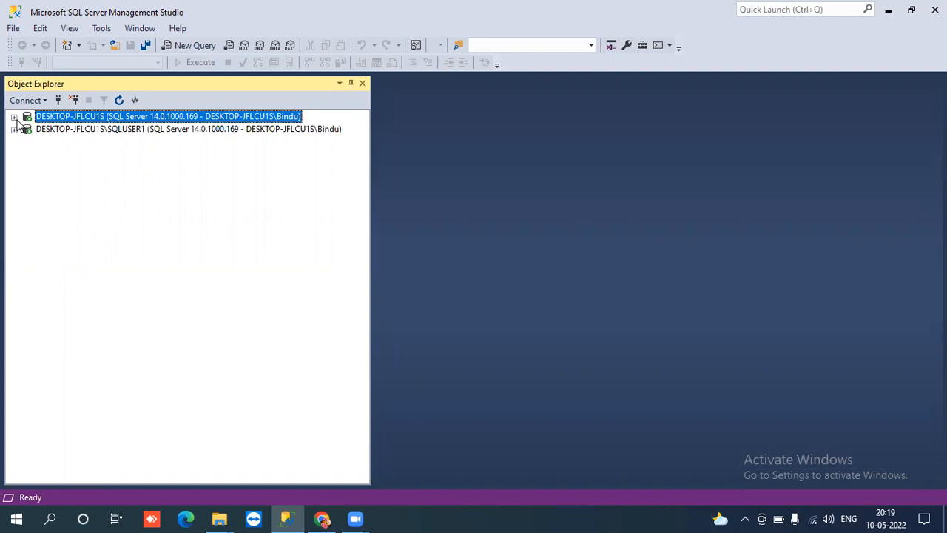
- Expand and collapse the primary DESKTOP-JFLCU1S and secondary SQLUSER1 server nodes to inspect their folders
left_click(15, 118)
left_click(14, 117)
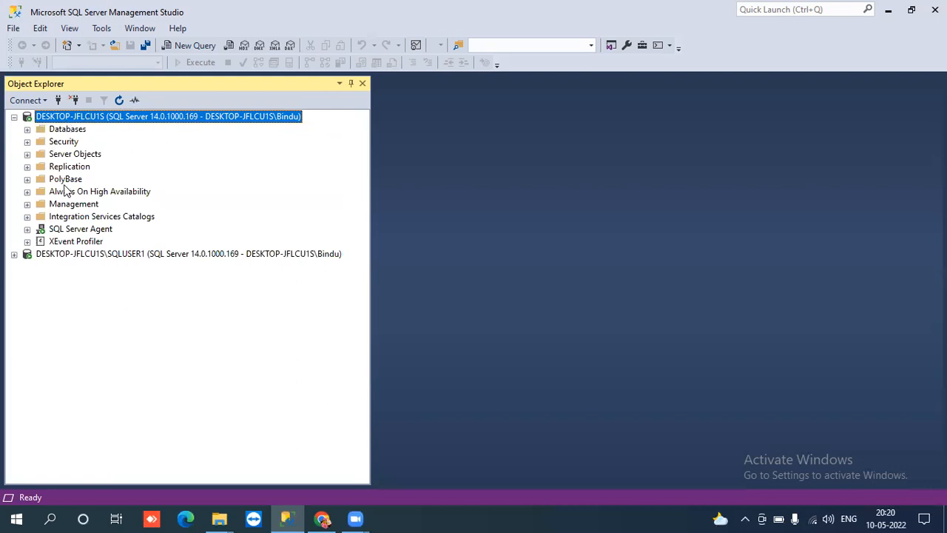
left_click(57, 254)
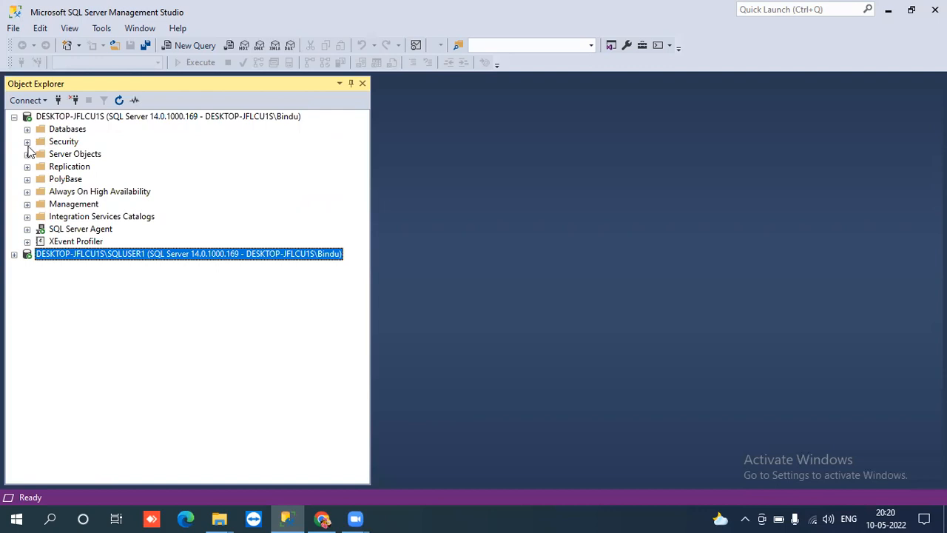
left_click(15, 254)
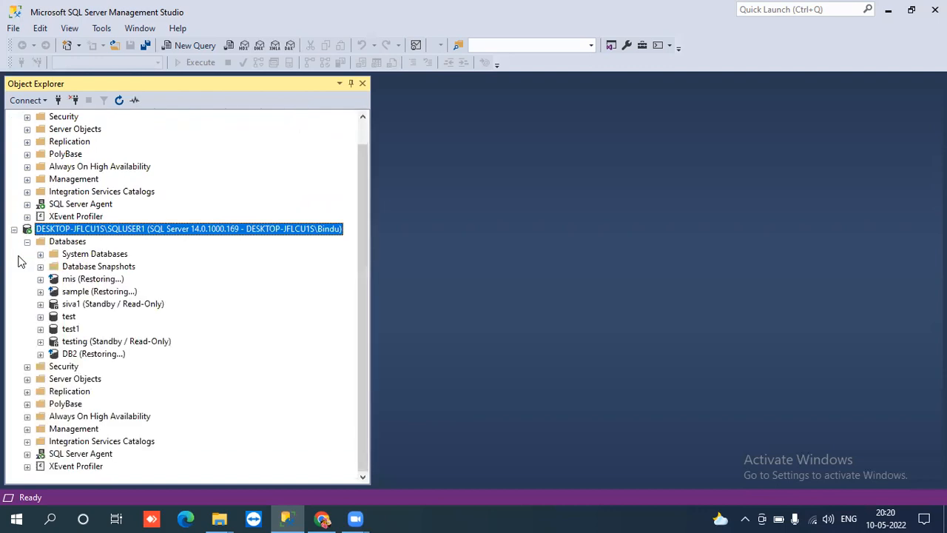
left_click(14, 230)
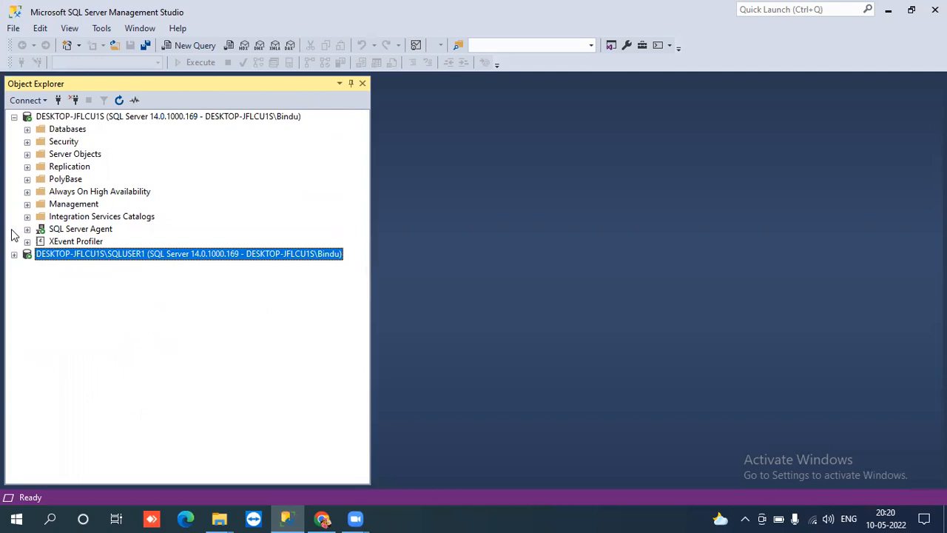
left_click(14, 119)
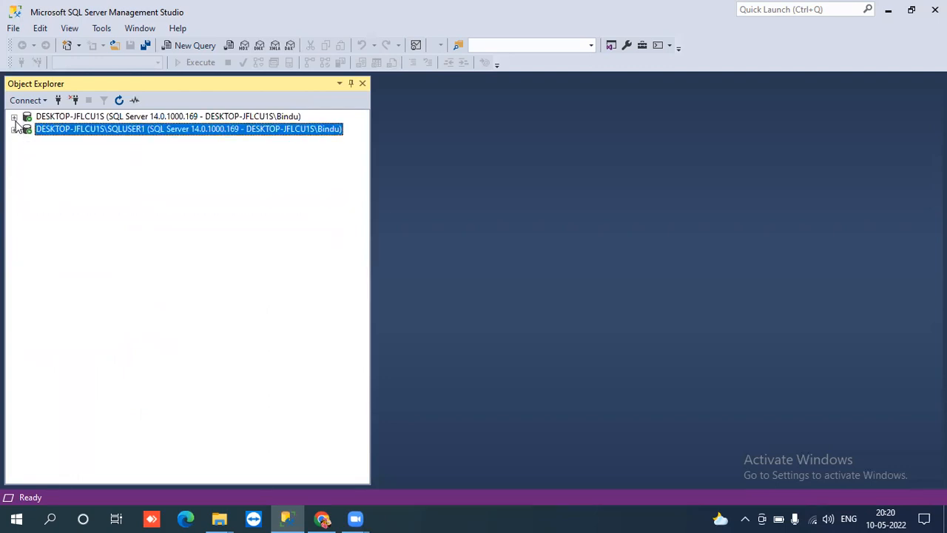
left_click(14, 130)
left_click(14, 129)
- Check the primary's Databases folder and the secondary's DB2 restoring state
left_click(14, 117)
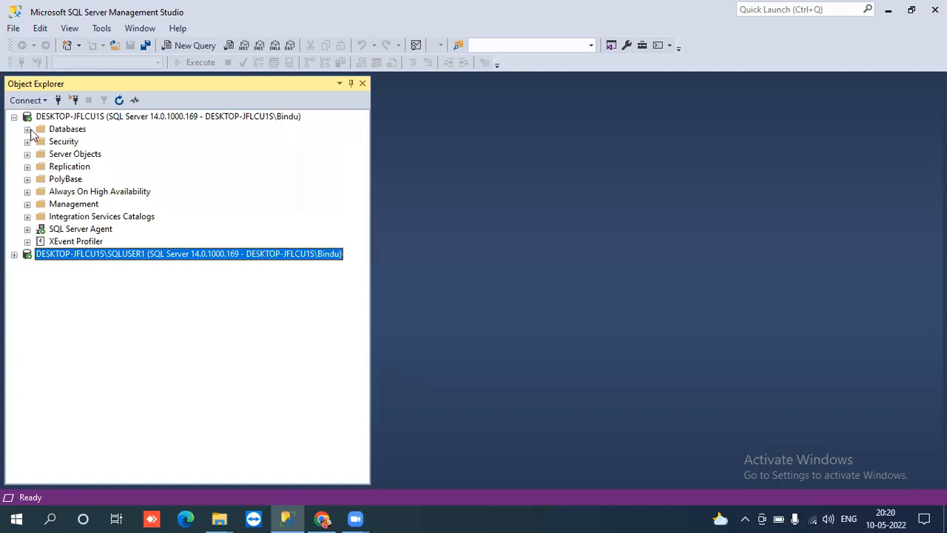
left_click(28, 130)
left_click(27, 129)
left_click(14, 116)
left_click(15, 130)
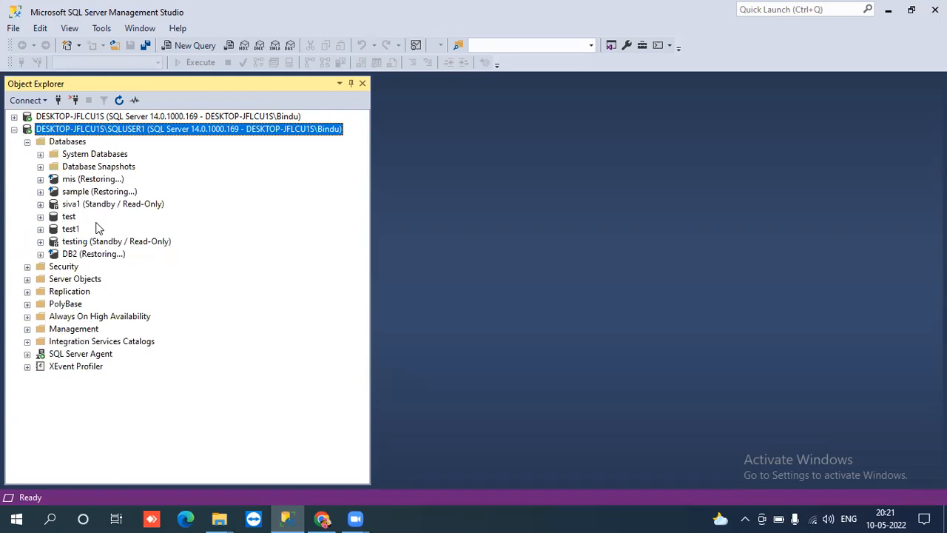
left_click(14, 130)
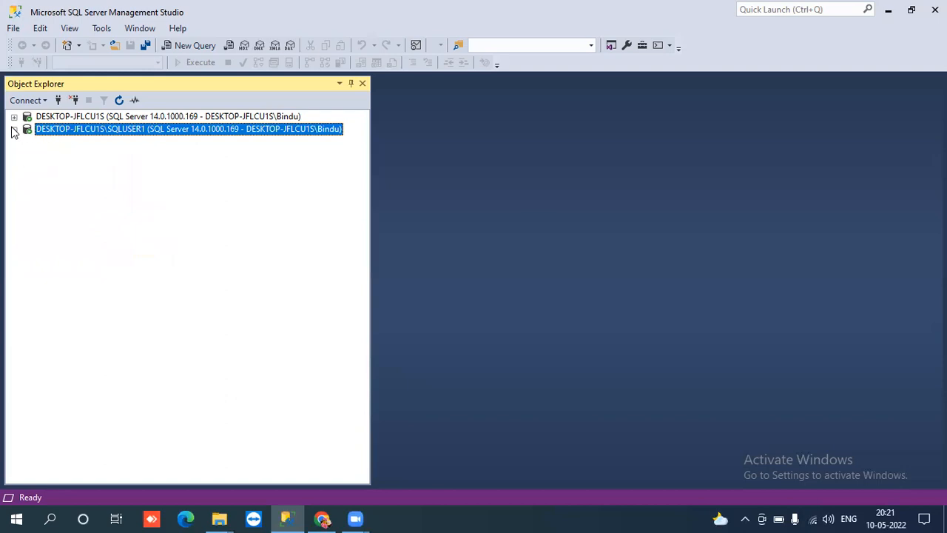
- Refresh the server list, expand the primary's SQL Server Agent and Databases, and select DB2
left_click(115, 102)
left_click(14, 117)
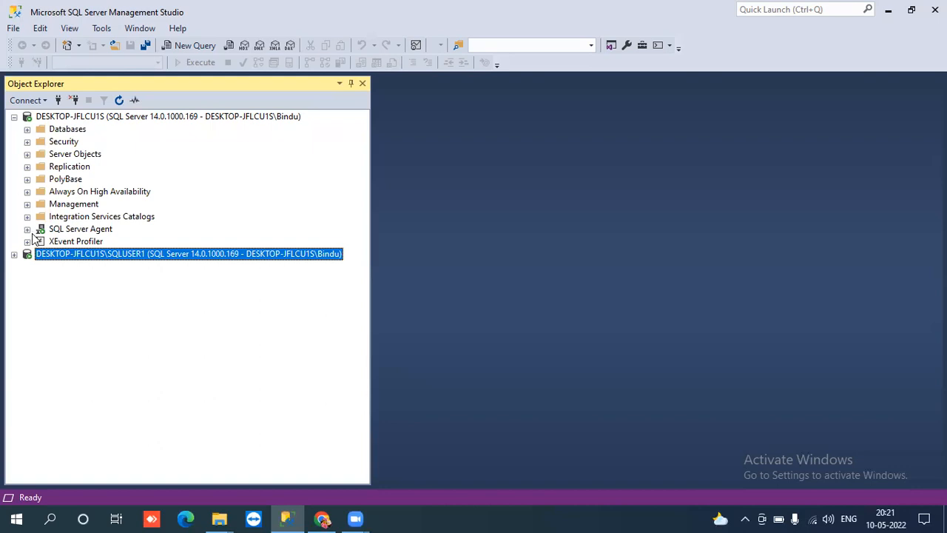
left_click(27, 229)
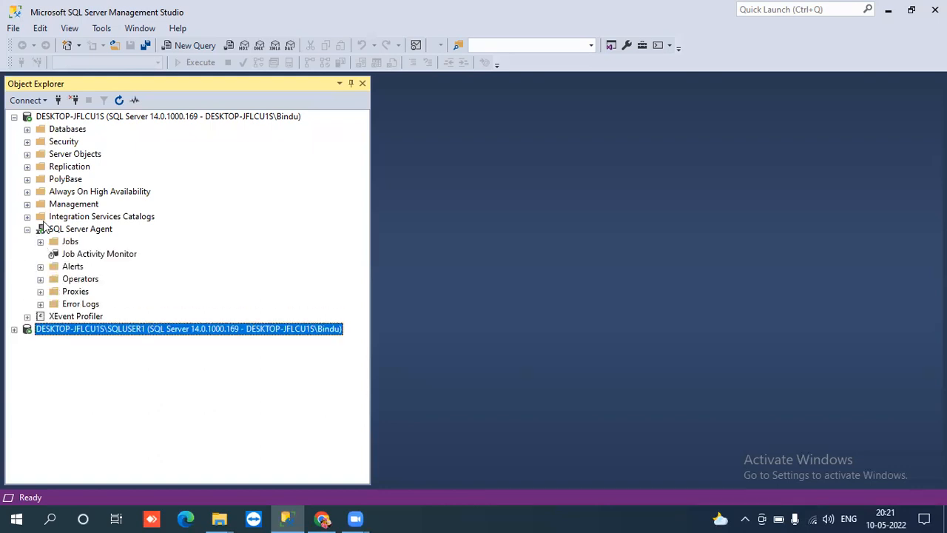
left_click(27, 129)
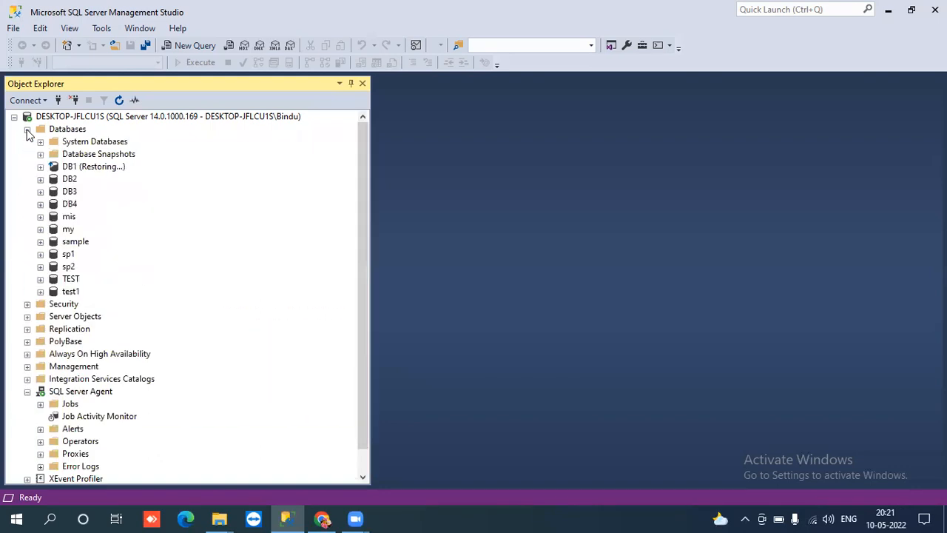
left_click(62, 181)
right_click(64, 182)
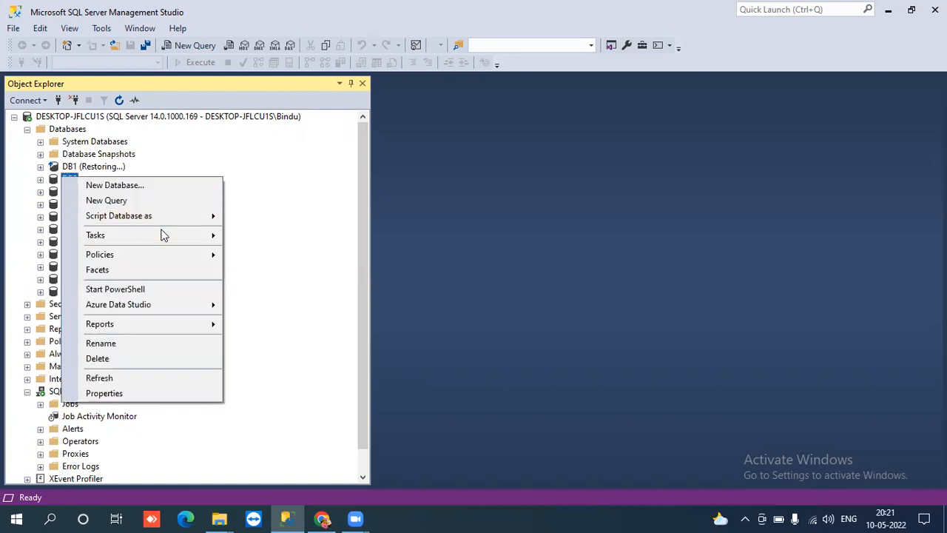
mouse_move(178, 231)
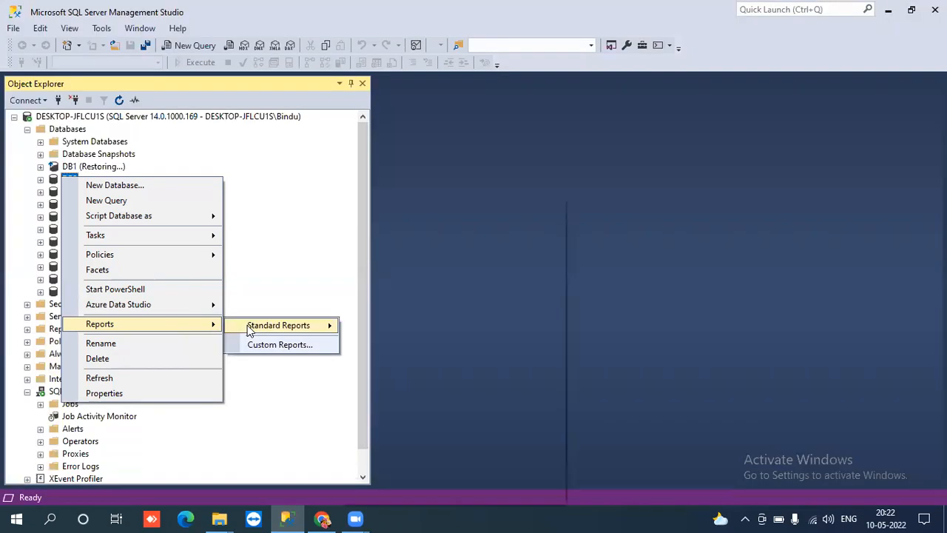
mouse_move(256, 332)
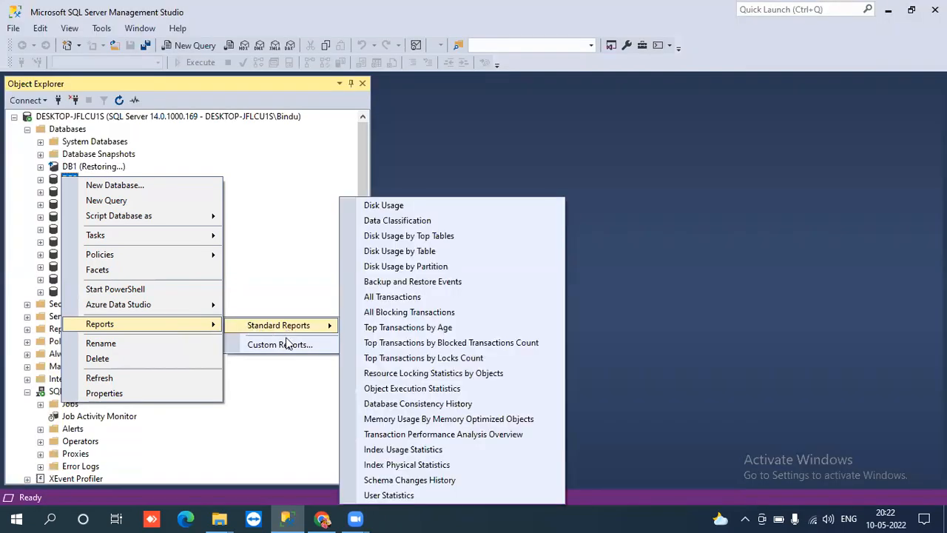
mouse_move(320, 325)
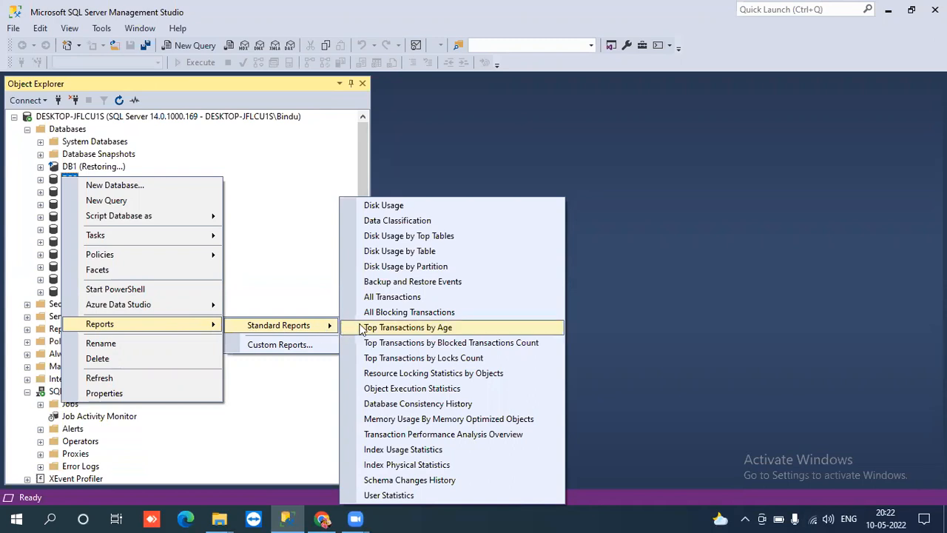
left_click(302, 258)
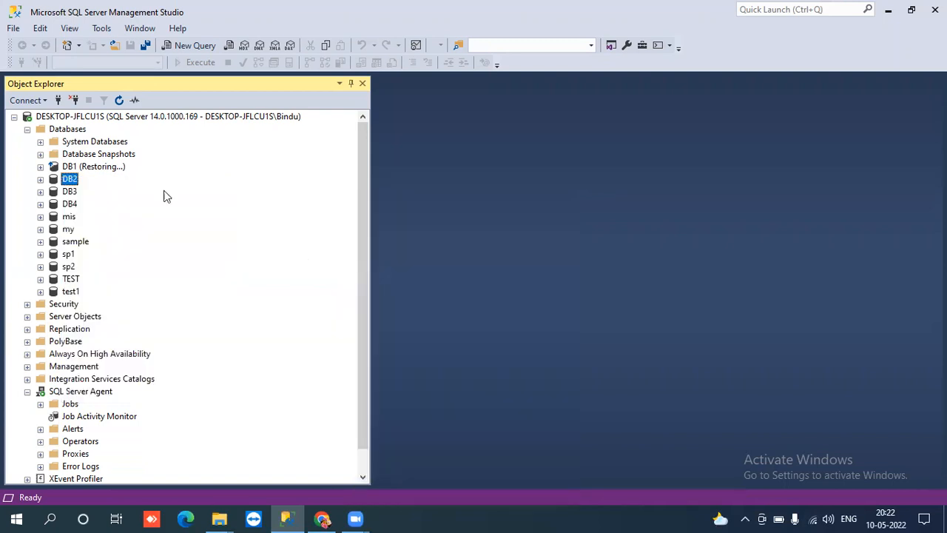
right_click(67, 178)
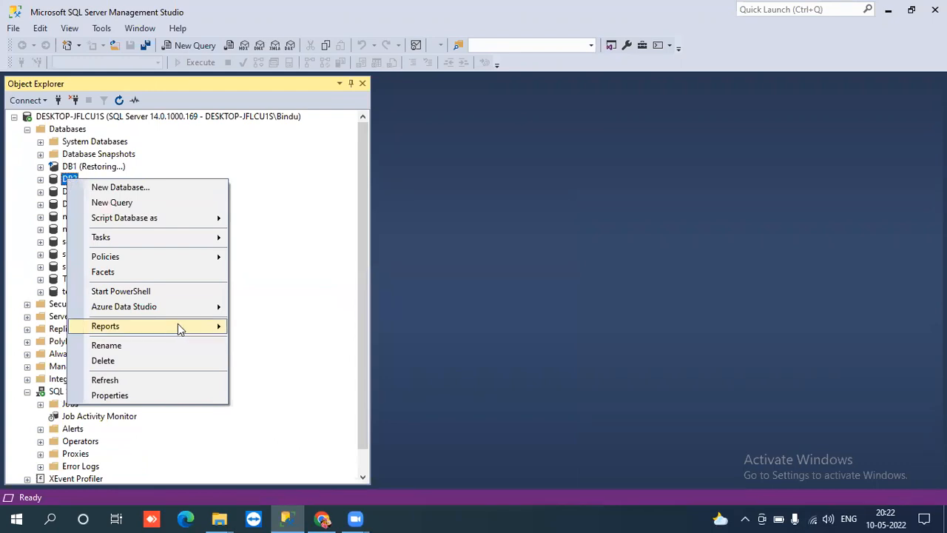
mouse_move(181, 325)
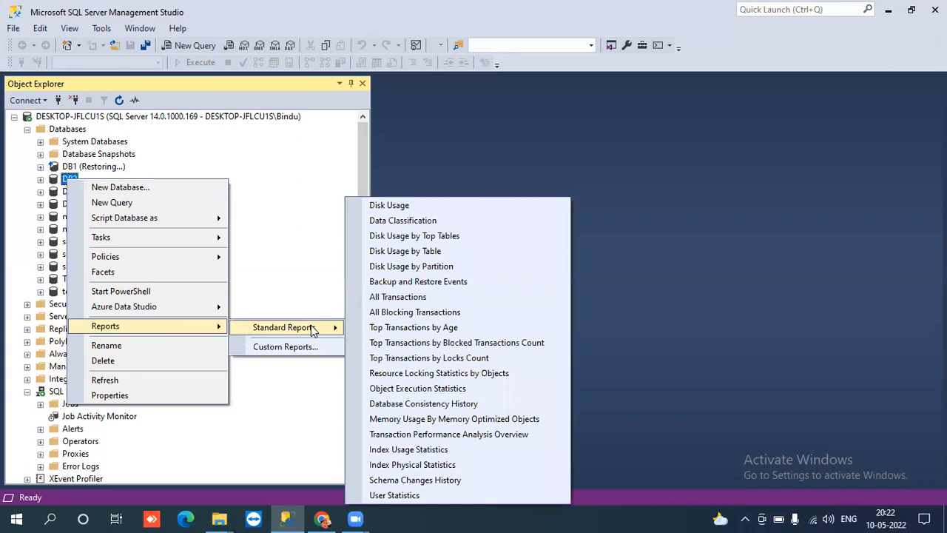
left_click(292, 249)
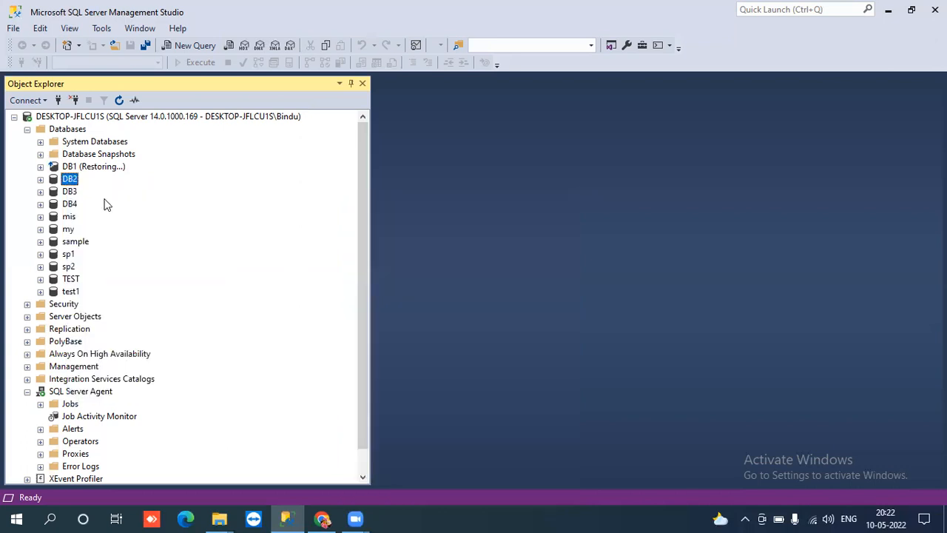
left_click(77, 118)
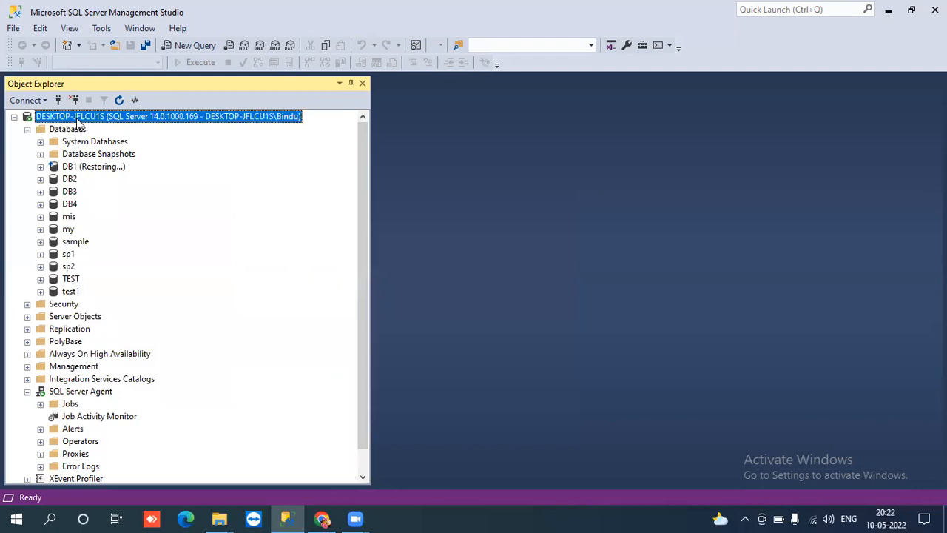
- Run the Transaction Log Shipping Status standard report from DESKTOP-JFLCU1S's Reports menu
right_click(77, 118)
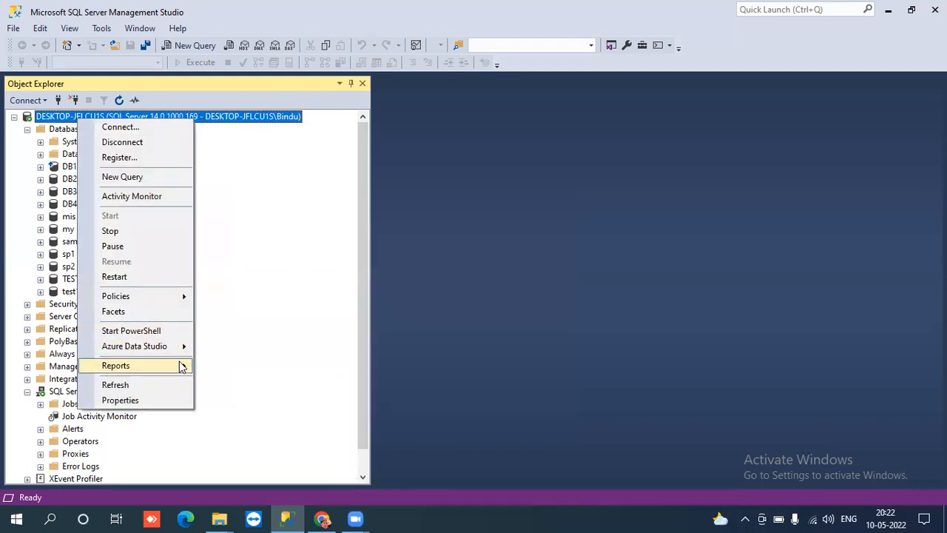
mouse_move(181, 364)
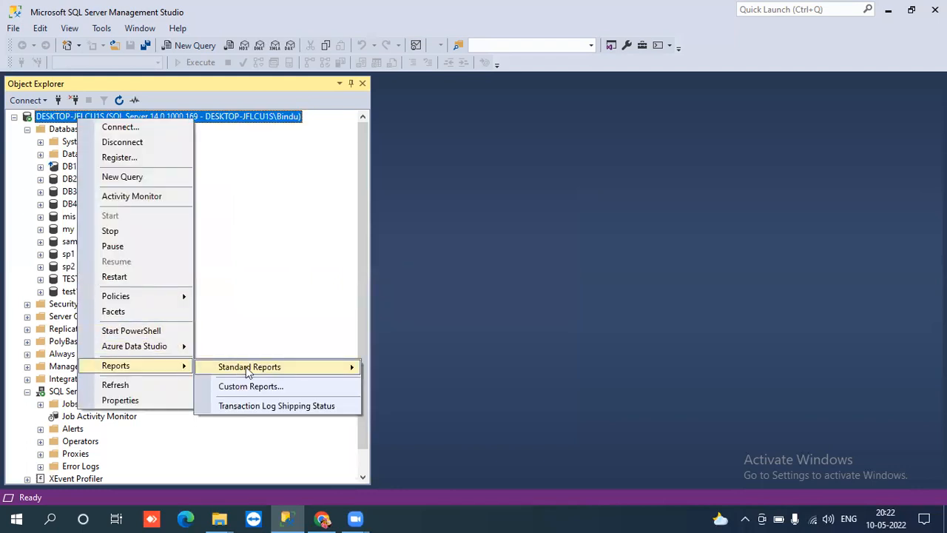
mouse_move(252, 370)
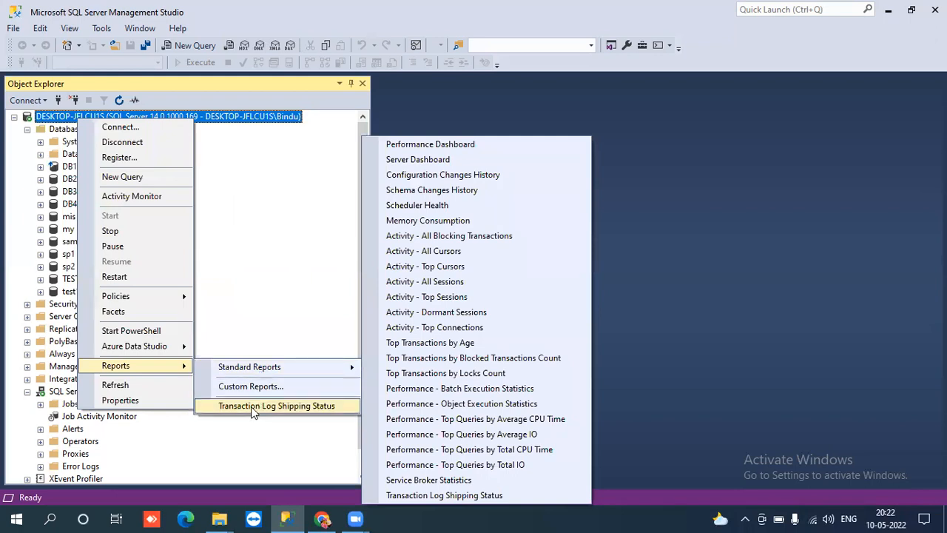
left_click(241, 181)
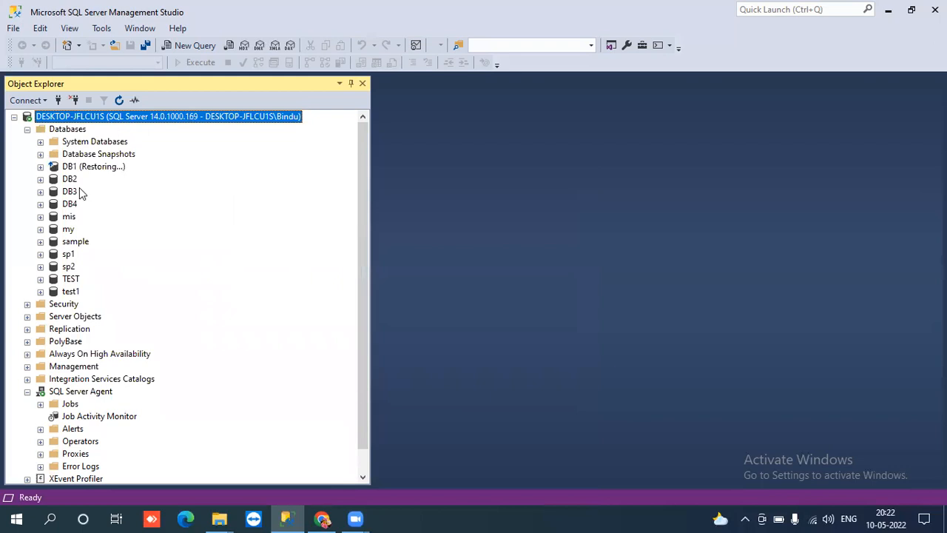
right_click(95, 120)
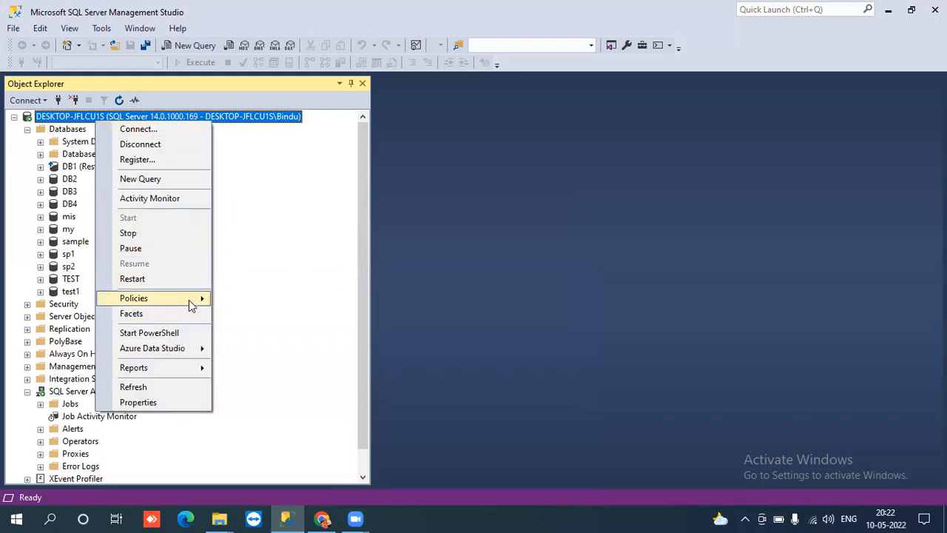
mouse_move(202, 368)
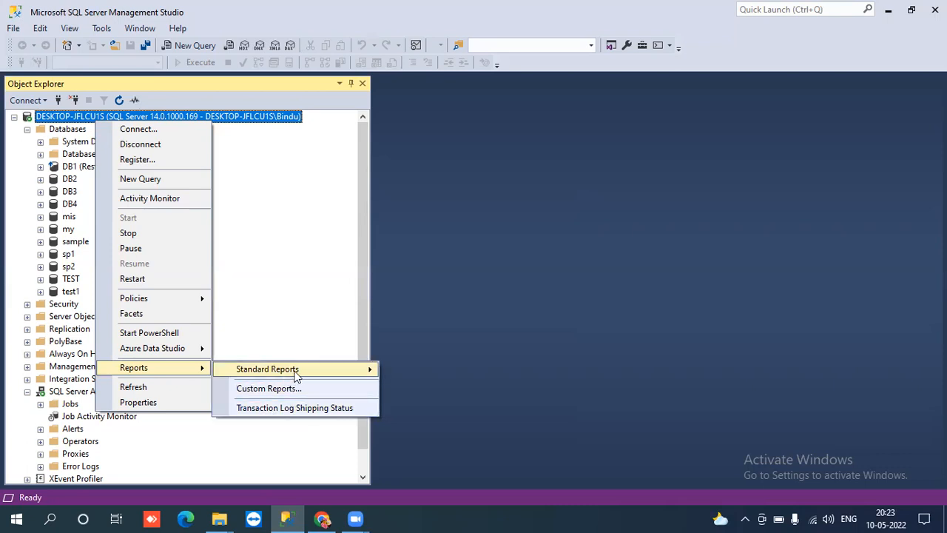
mouse_move(297, 376)
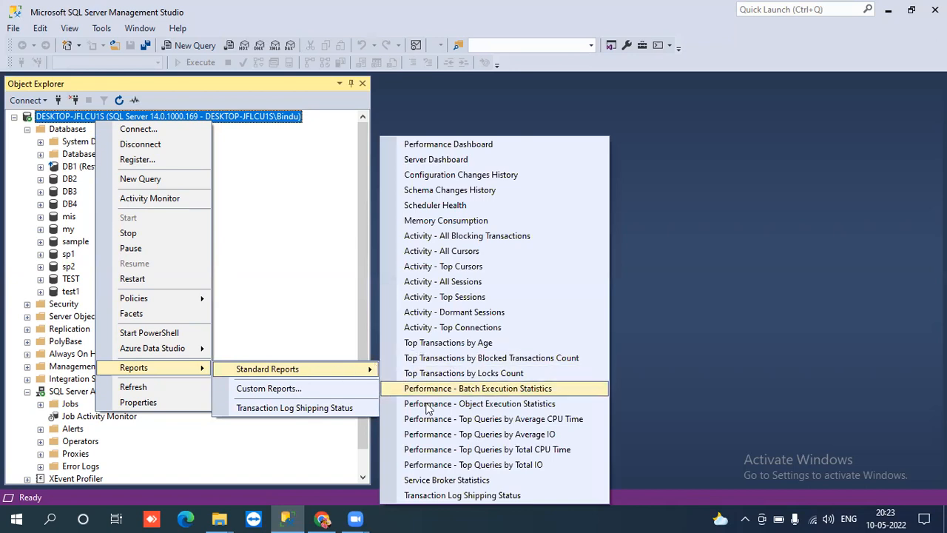
left_click(461, 496)
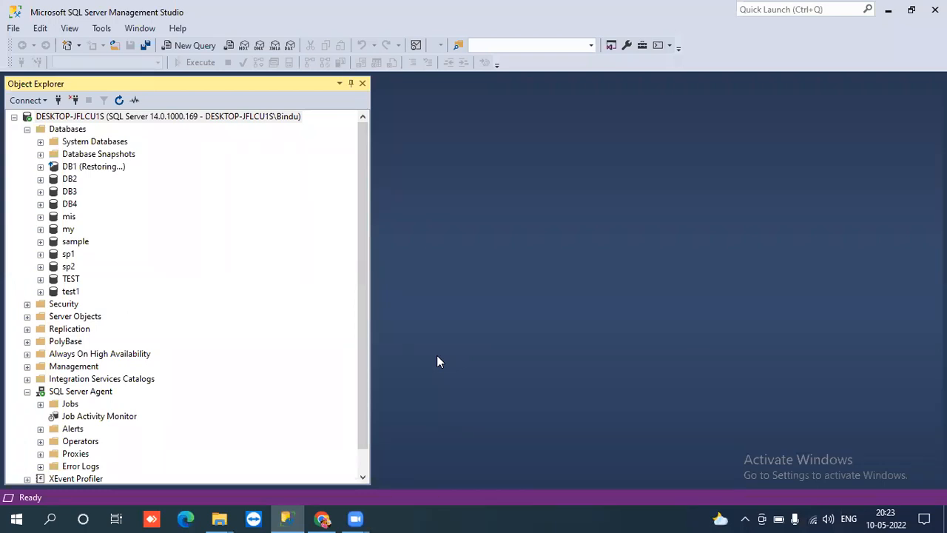
- Auto-hide Object Explorer so the log shipping report fills the window, then bring up the BackupShare folder
left_click(348, 482)
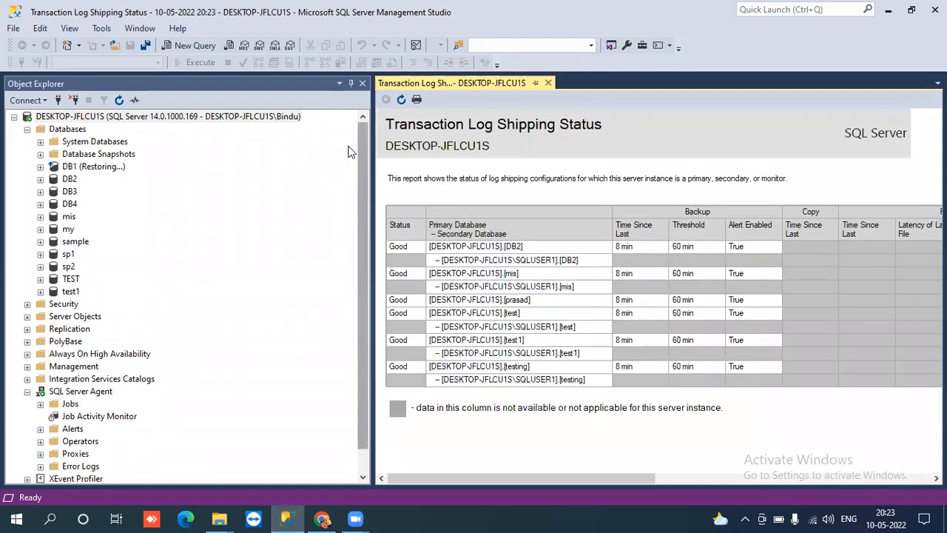
left_click(350, 86)
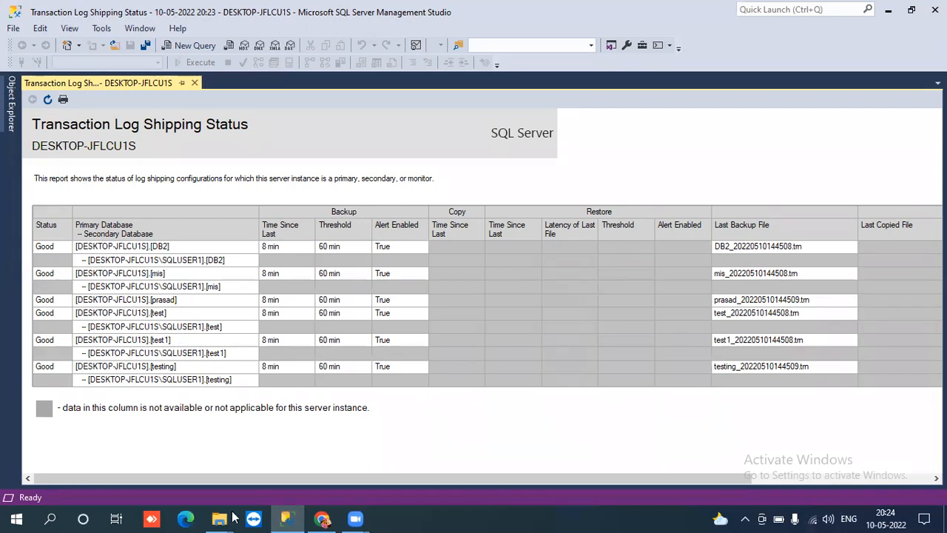
mouse_move(227, 518)
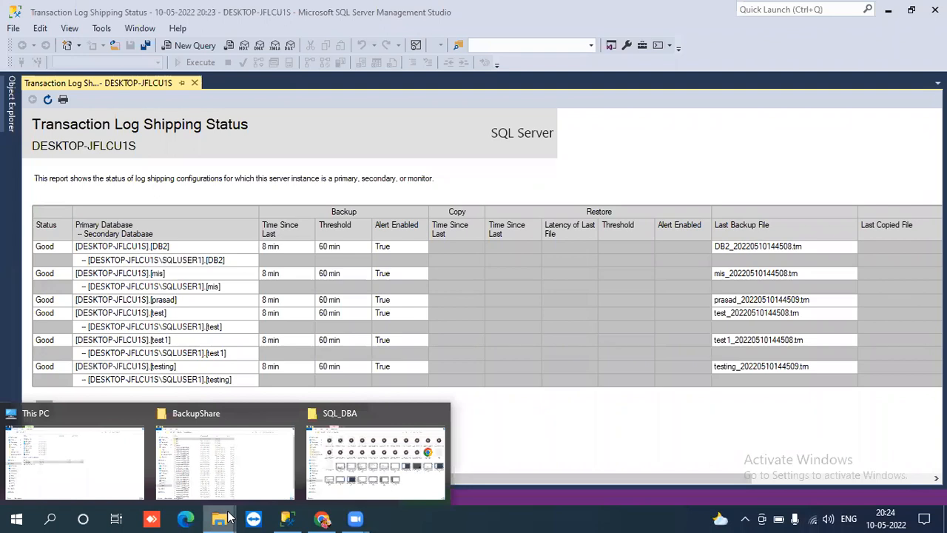
left_click(196, 472)
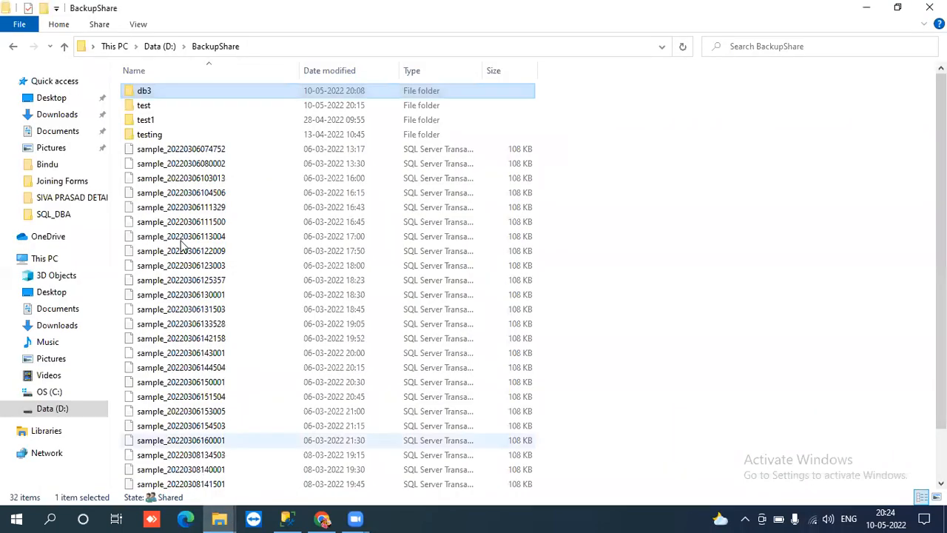
- Open Logshipping_Backup on Data (D:) and sort its files by date modified, newest first
left_click(153, 45)
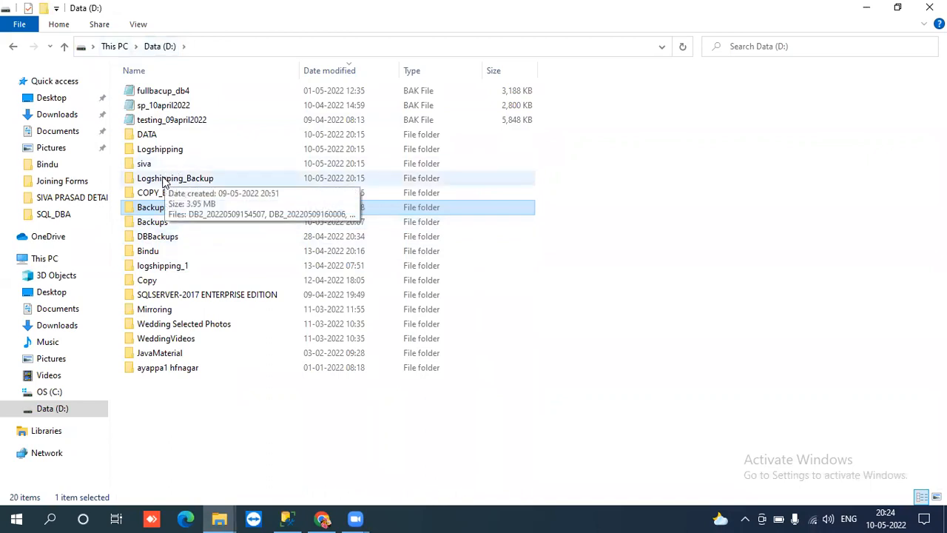
double_click(164, 179)
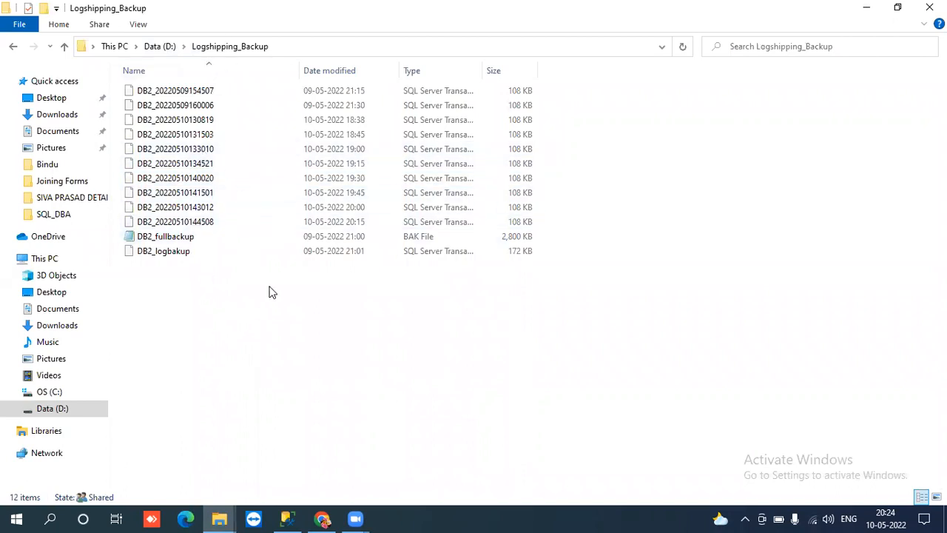
left_click(331, 72)
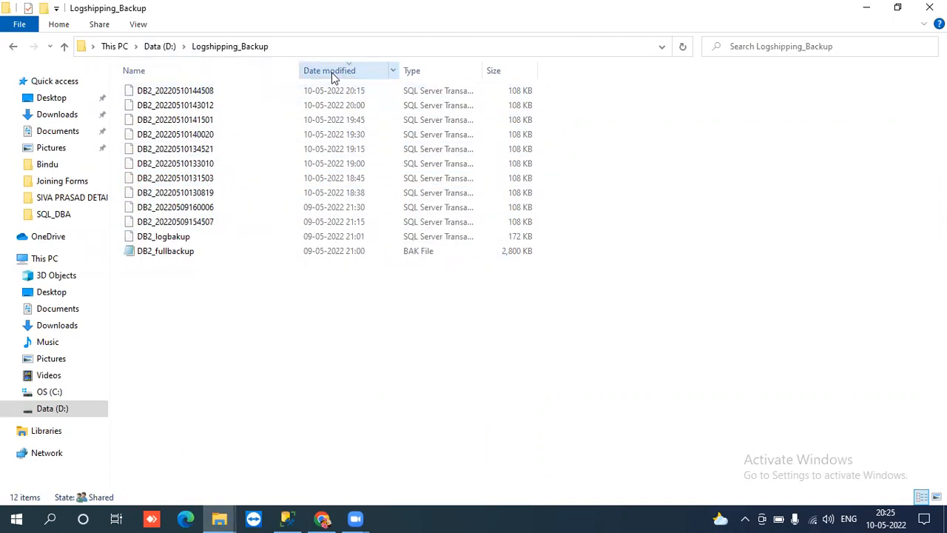
left_click(333, 235)
left_click(331, 226)
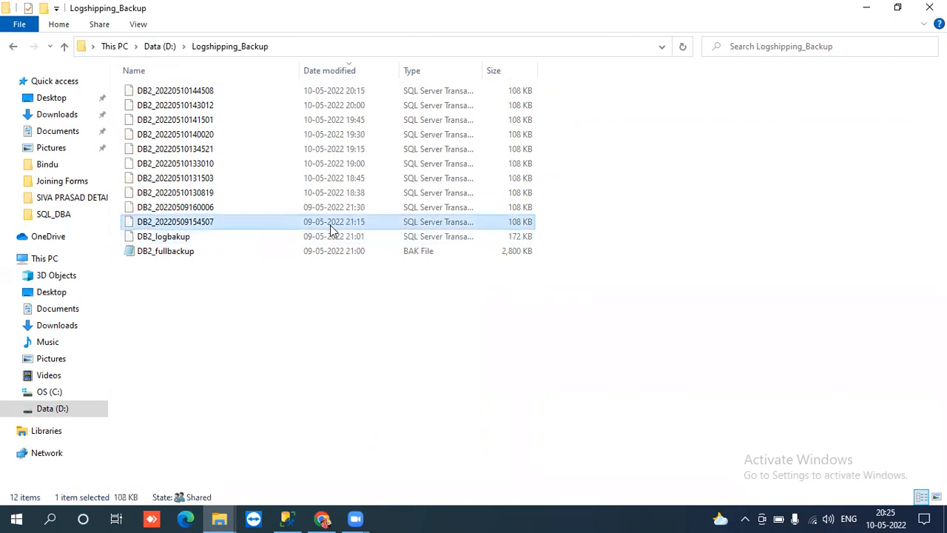
left_click(329, 213)
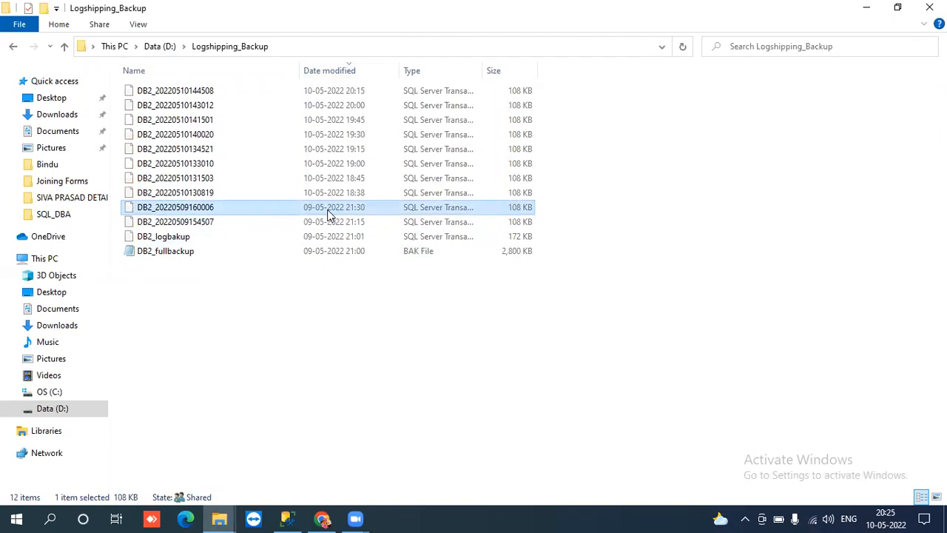
left_click(340, 196)
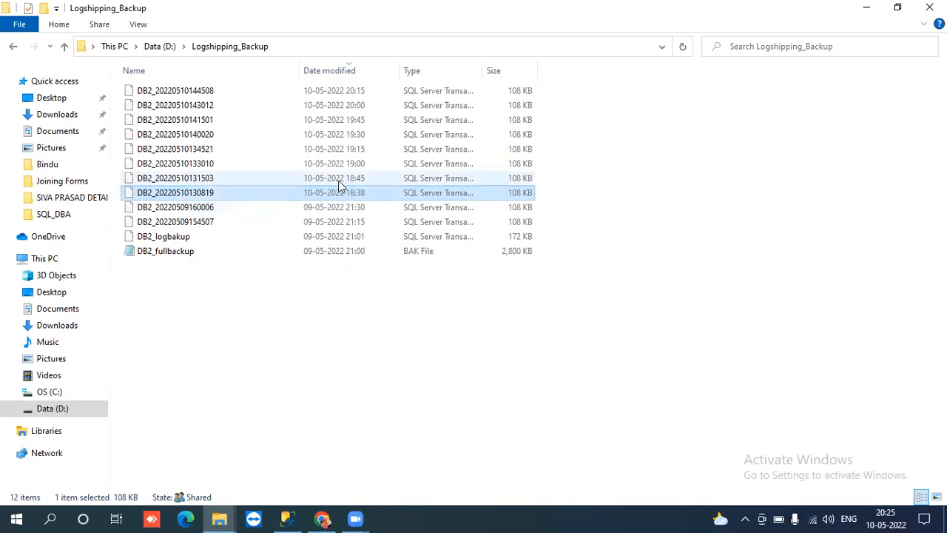
left_click(338, 179)
left_click(336, 164)
left_click(333, 150)
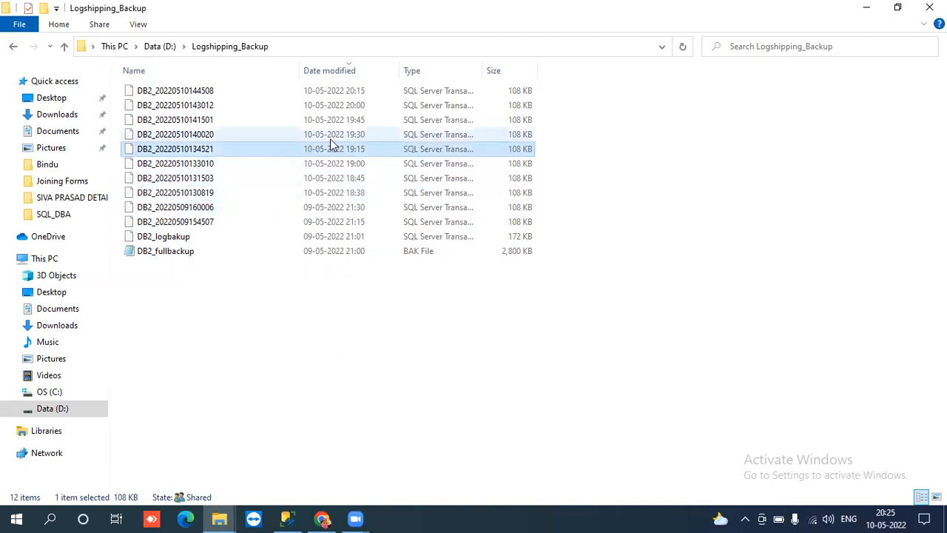
left_click(330, 137)
left_click(330, 121)
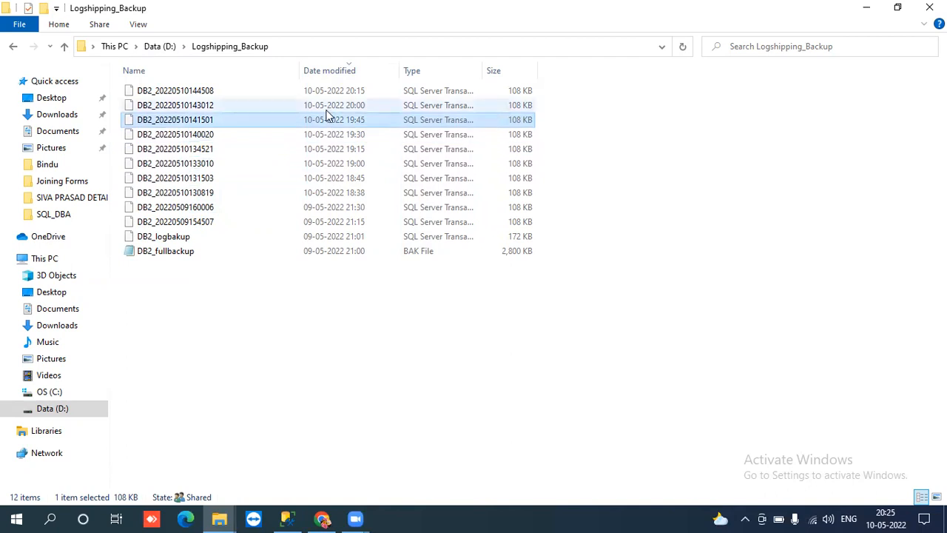
left_click(327, 107)
left_click(326, 96)
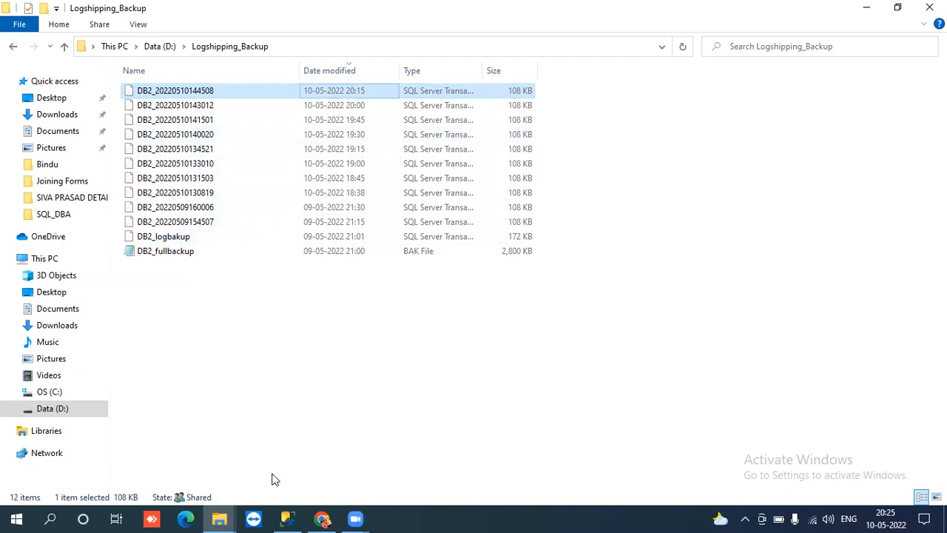
left_click(293, 517)
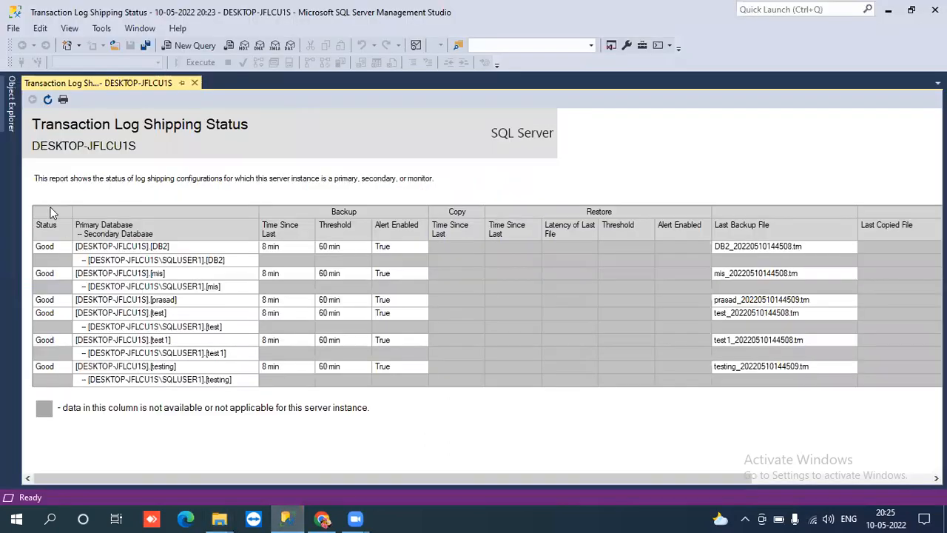
- Under SQL Server Agent > Jobs, open View History for the LSBackup_DB2 job
left_click(10, 109)
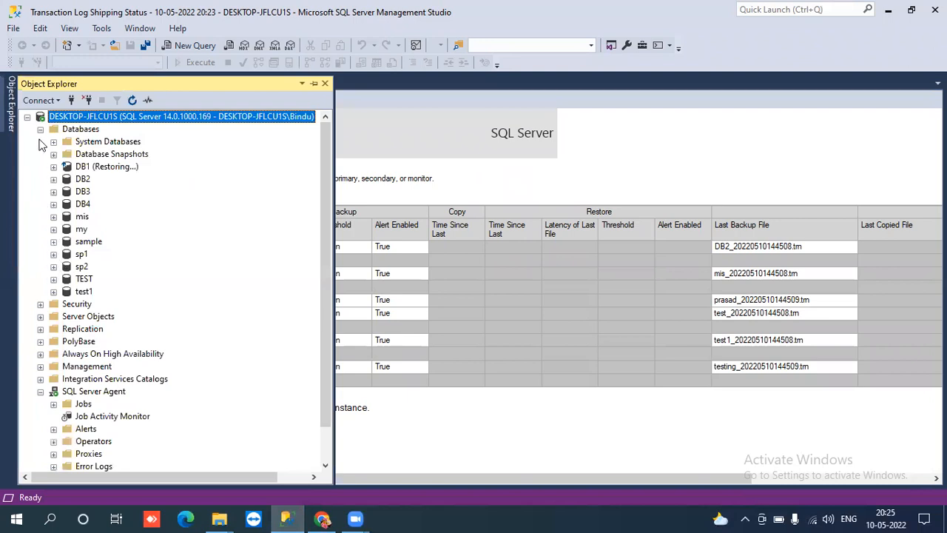
left_click(40, 129)
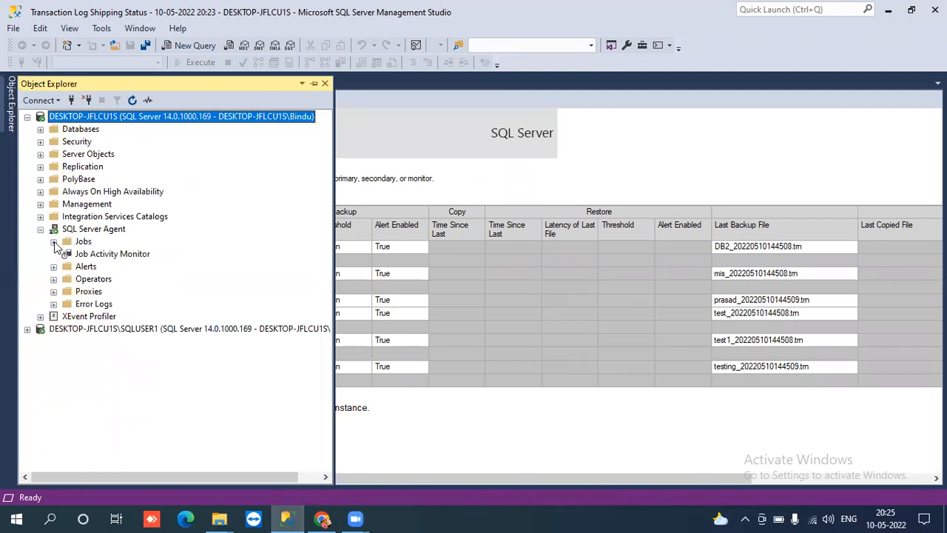
left_click(92, 230)
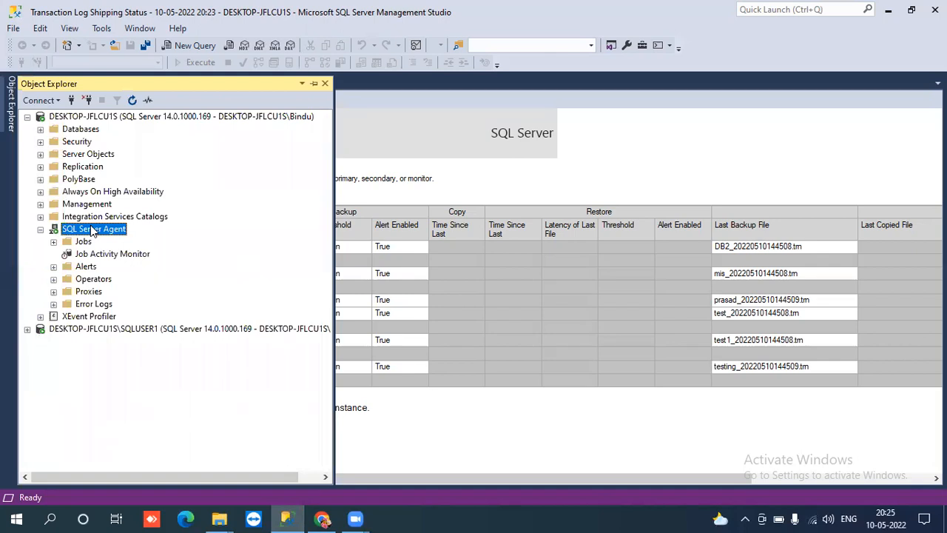
left_click(54, 241)
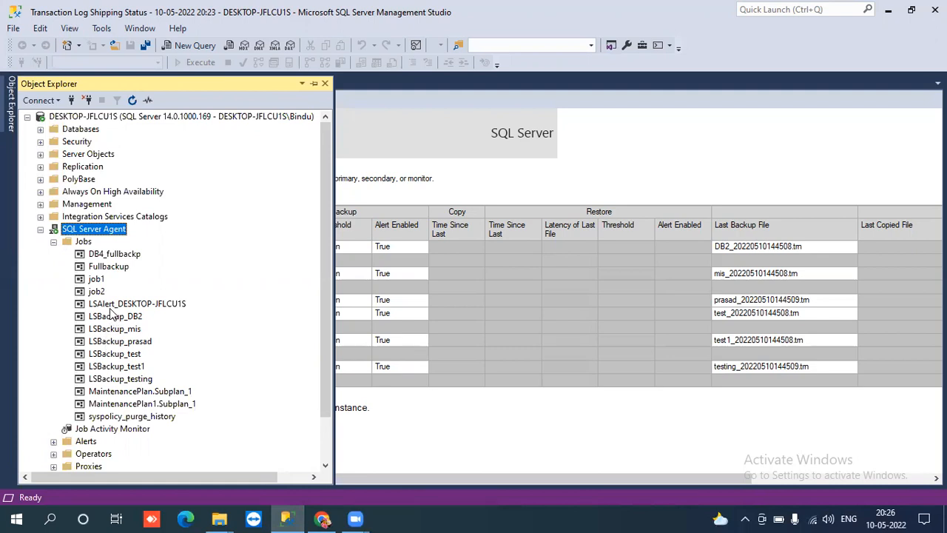
left_click(114, 307)
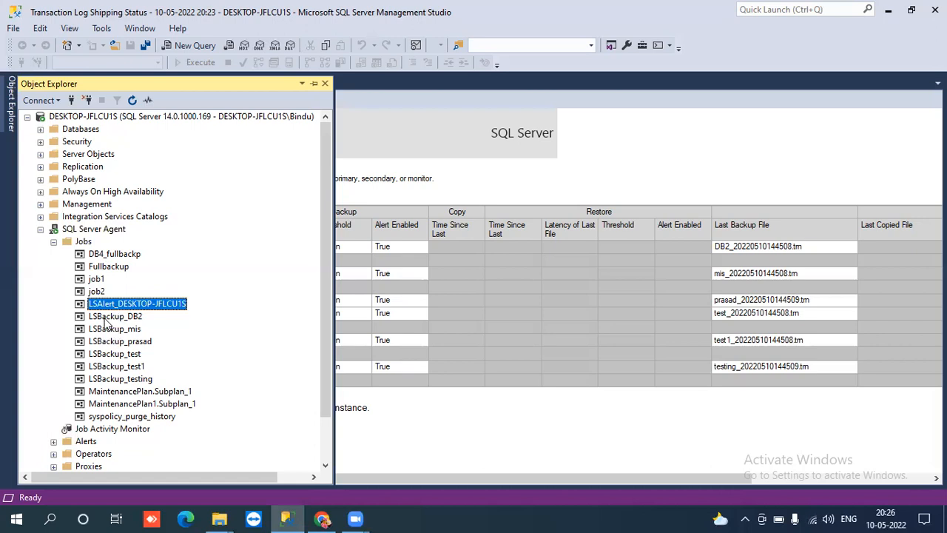
left_click(107, 316)
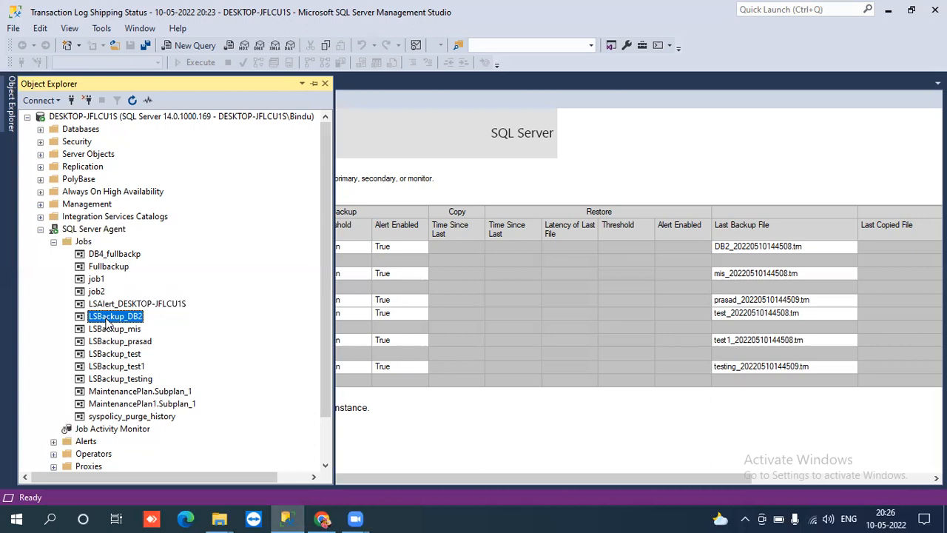
right_click(107, 322)
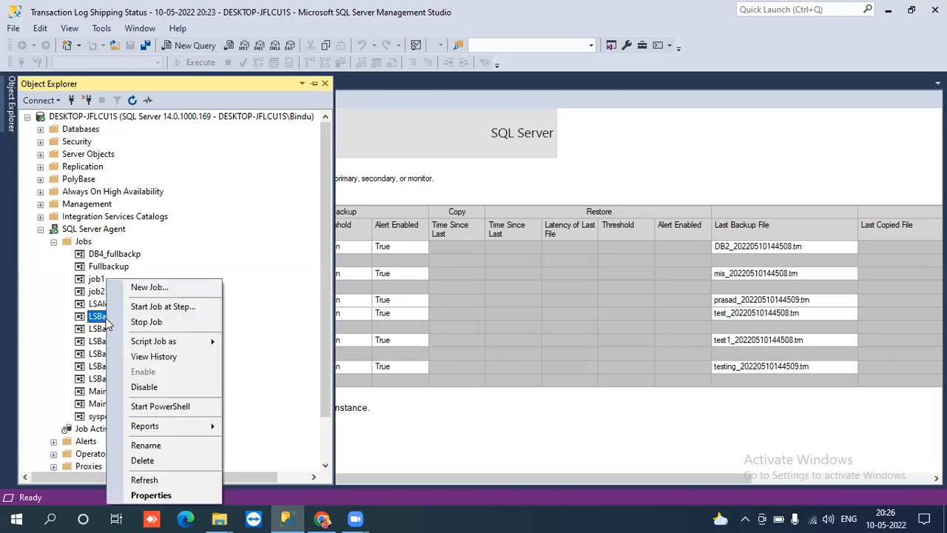
left_click(143, 358)
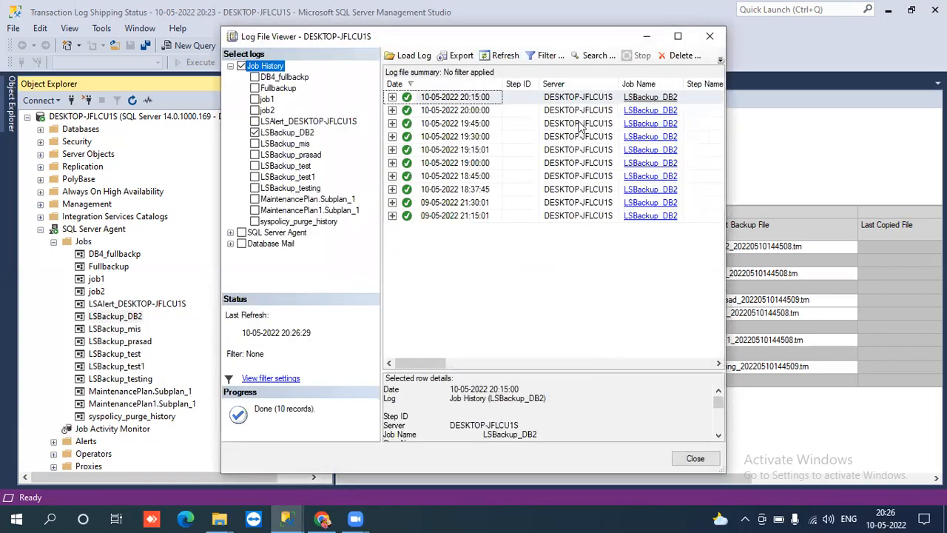
- Maximize the job history, expand and collapse the 20:15:00 run's steps, close it, and collapse Jobs
left_click(679, 36)
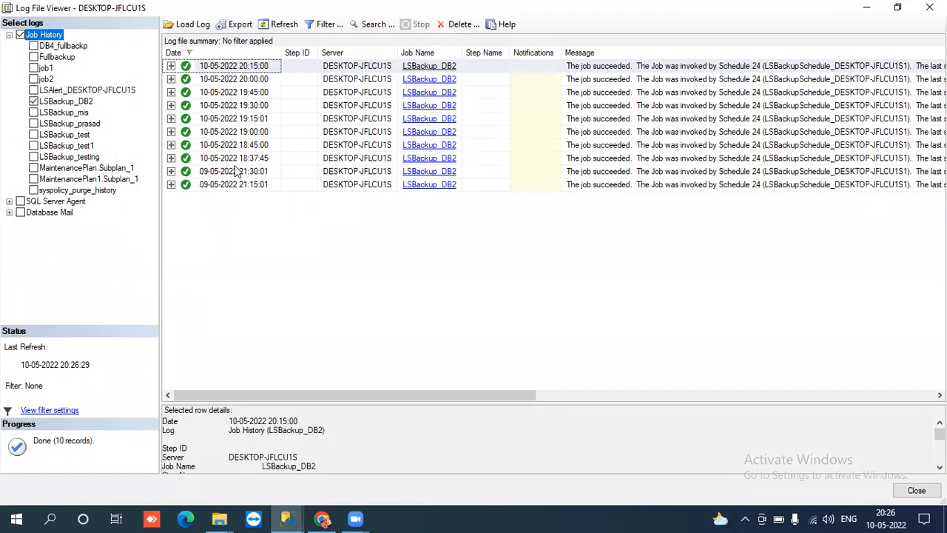
left_click(171, 66)
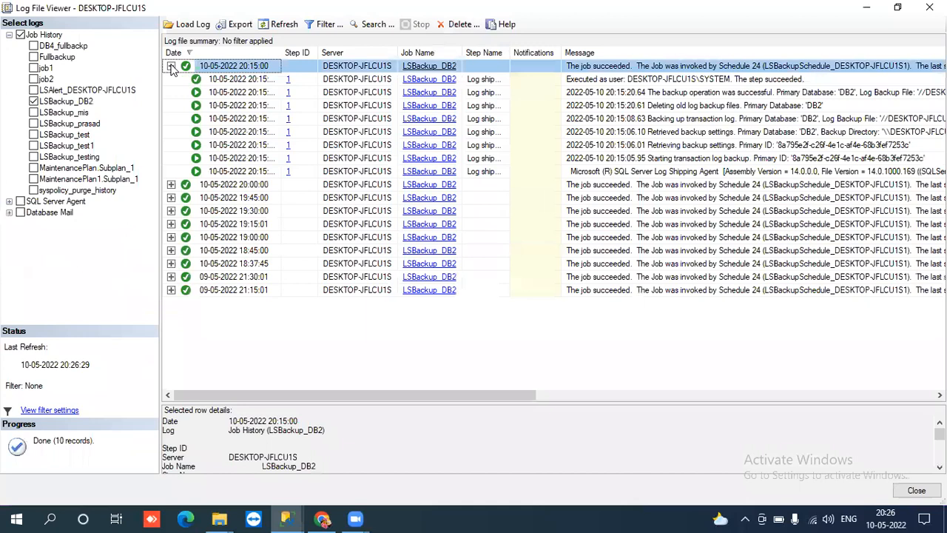
left_click(171, 66)
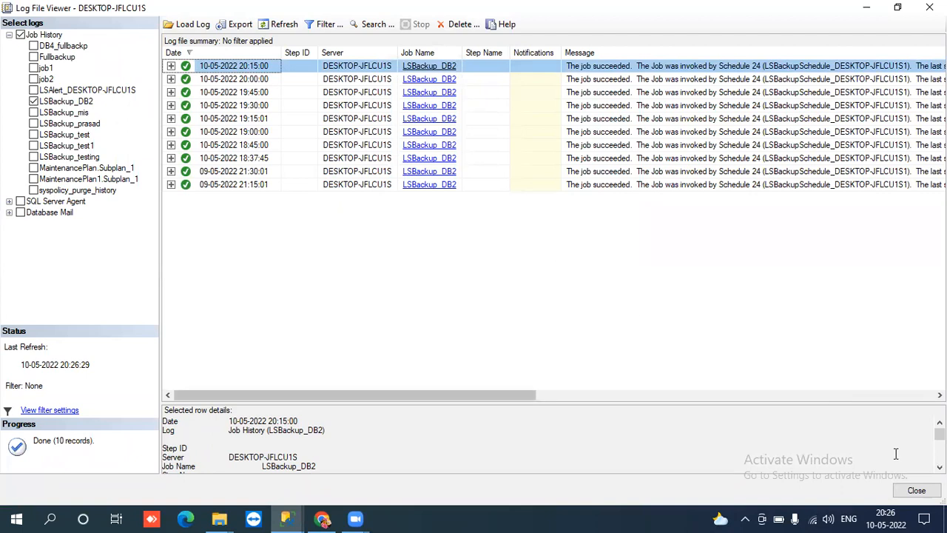
left_click(916, 490)
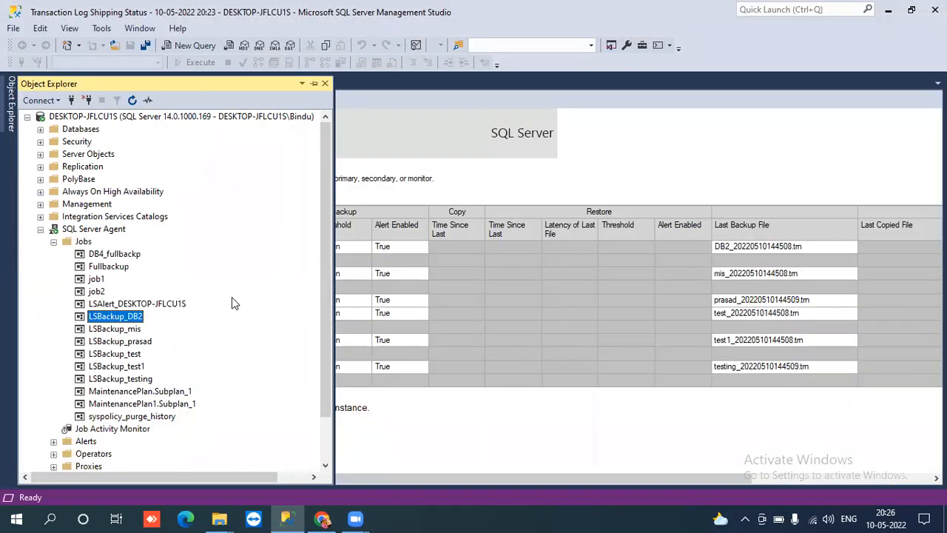
left_click(54, 242)
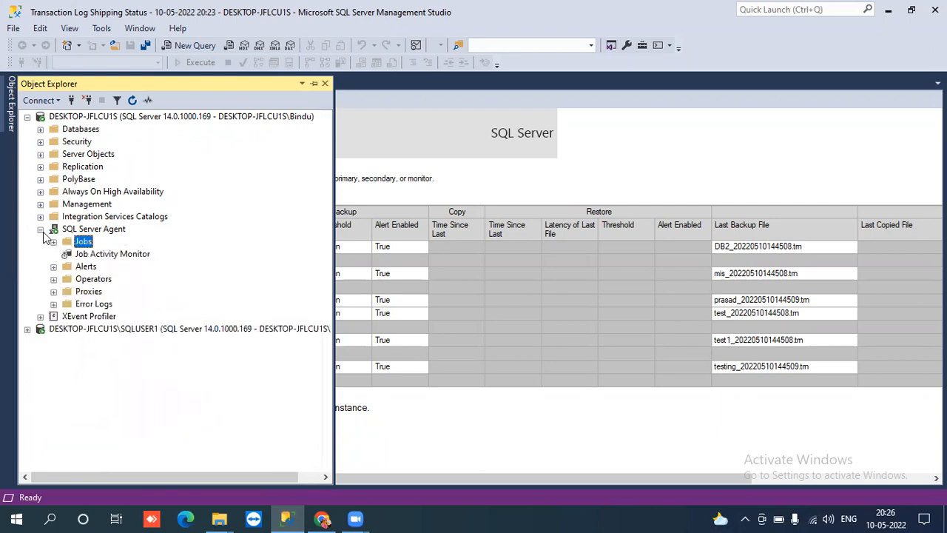
- Collapse SQL Server Agent and switch to the Logshipping_Backup File Explorer window
left_click(40, 230)
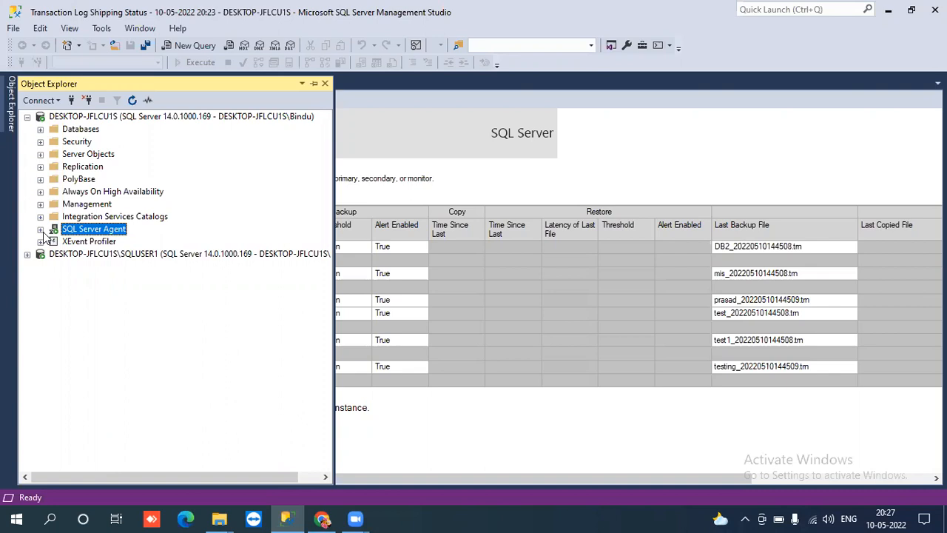
left_click(39, 230)
left_click(40, 230)
left_click(221, 392)
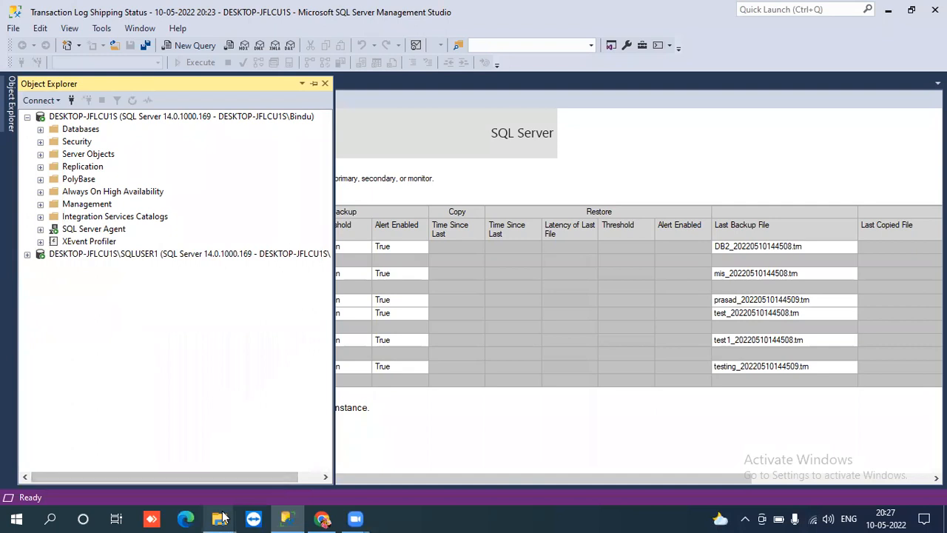
left_click(223, 517)
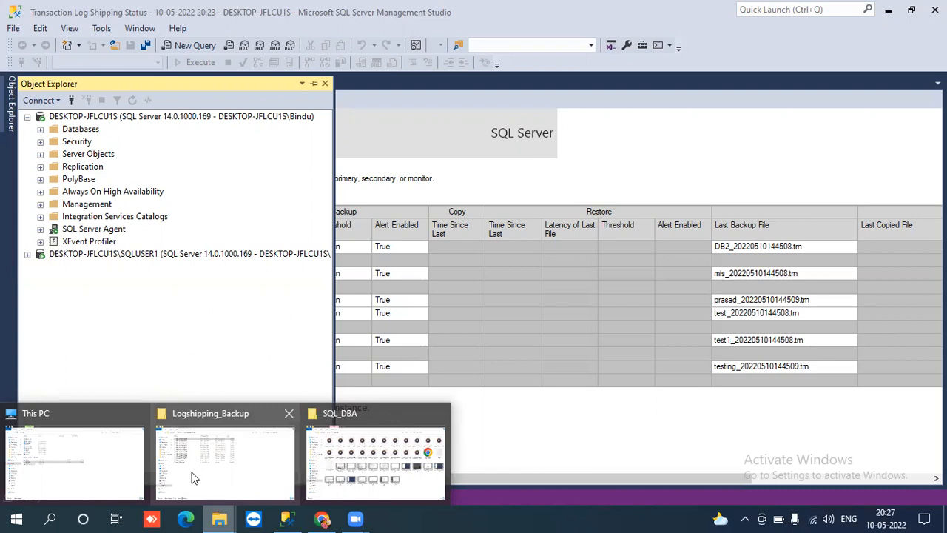
left_click(219, 465)
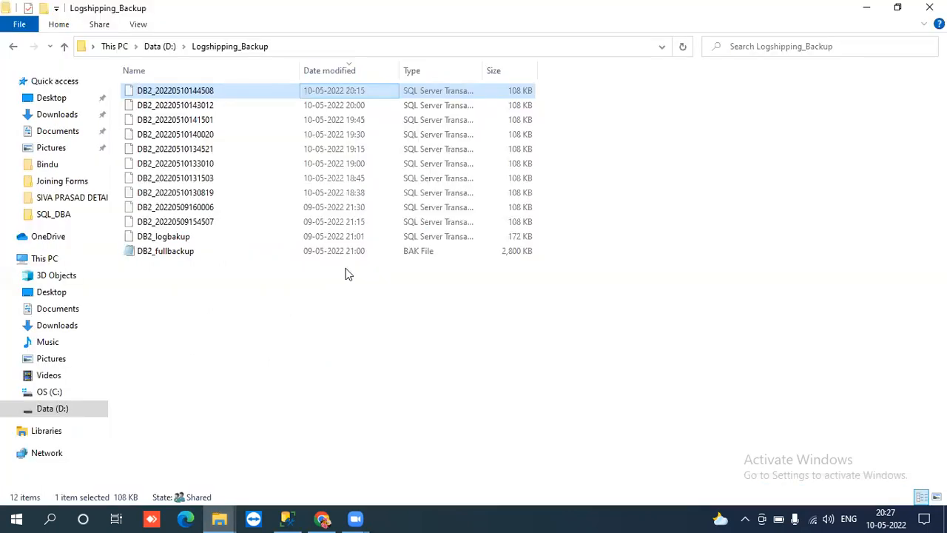
left_click(355, 225)
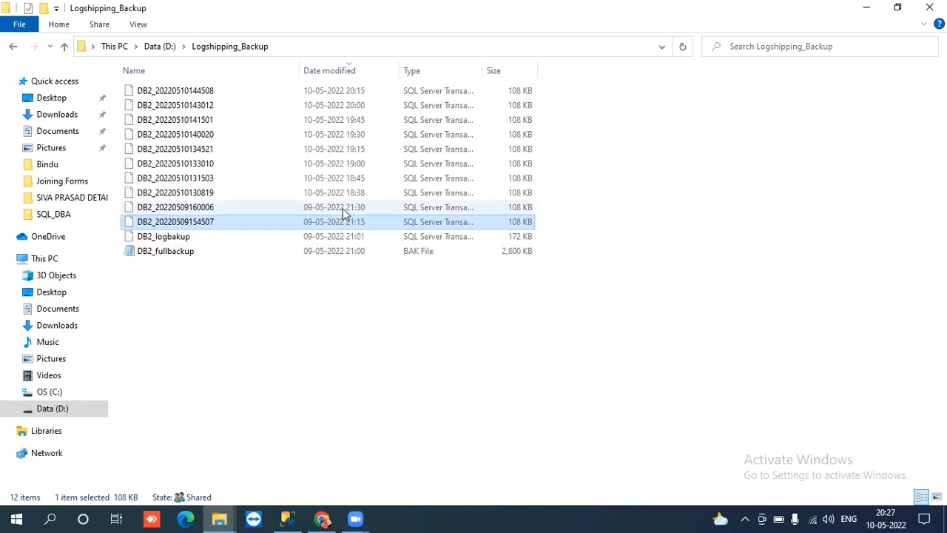
left_click(342, 208)
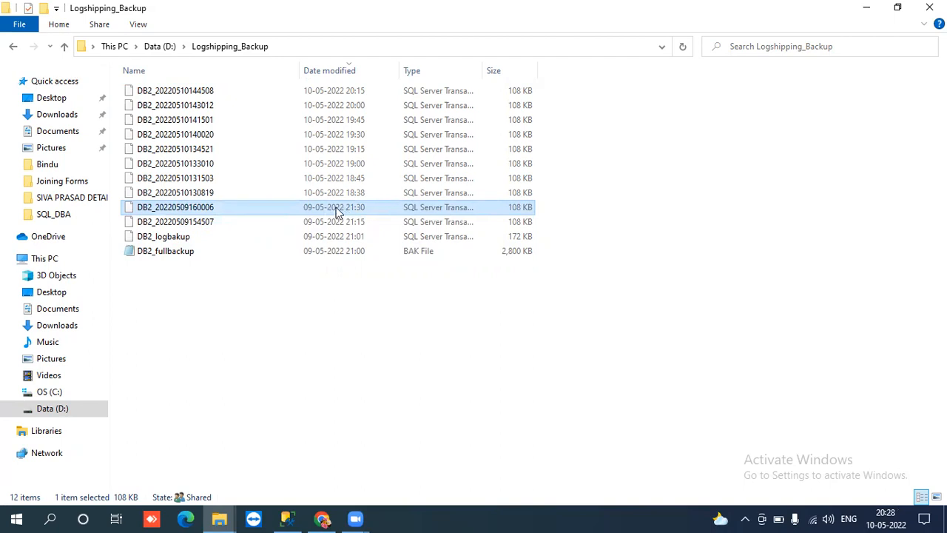
left_click(327, 192)
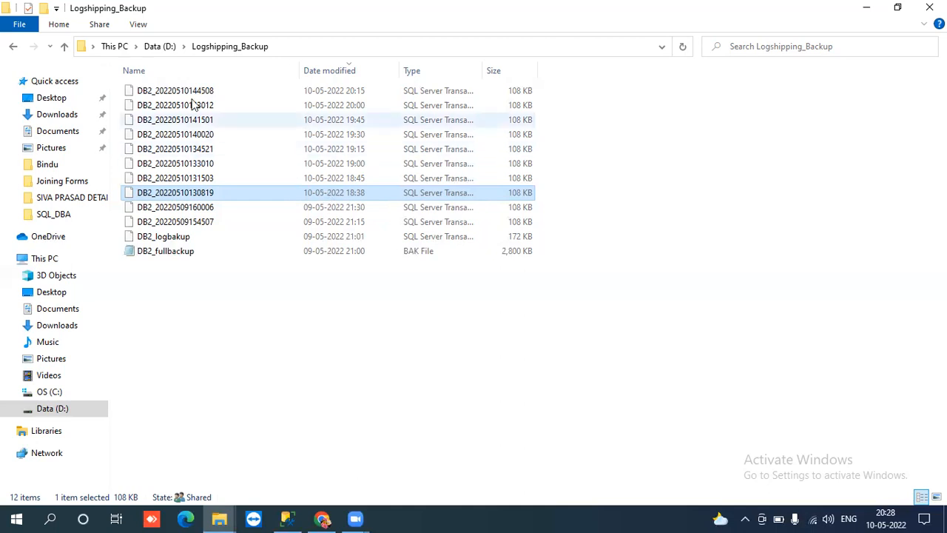
left_click(214, 513)
left_click(213, 449)
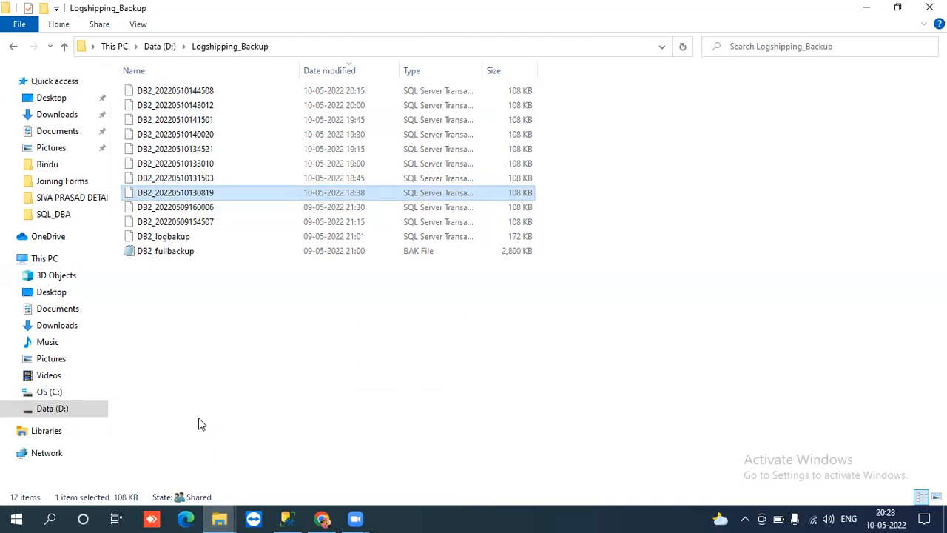
left_click(219, 518)
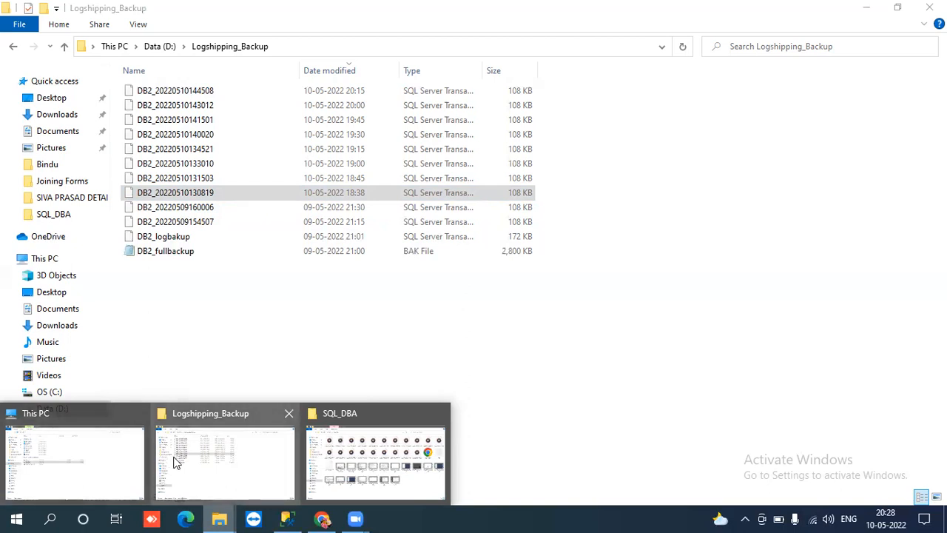
left_click(287, 518)
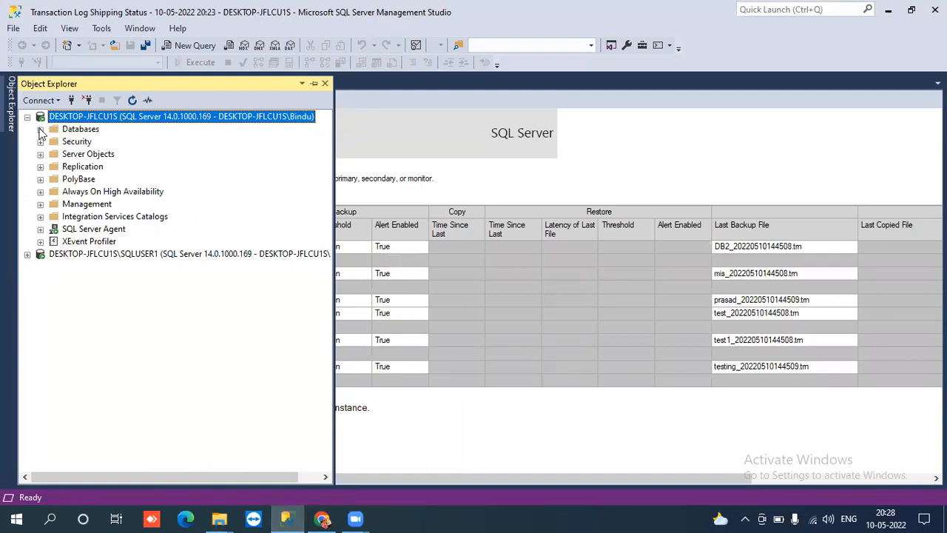
- Collapse the primary's tree and run Transaction Log Shipping Status from SQLUSER1's Reports menu
left_click(28, 118)
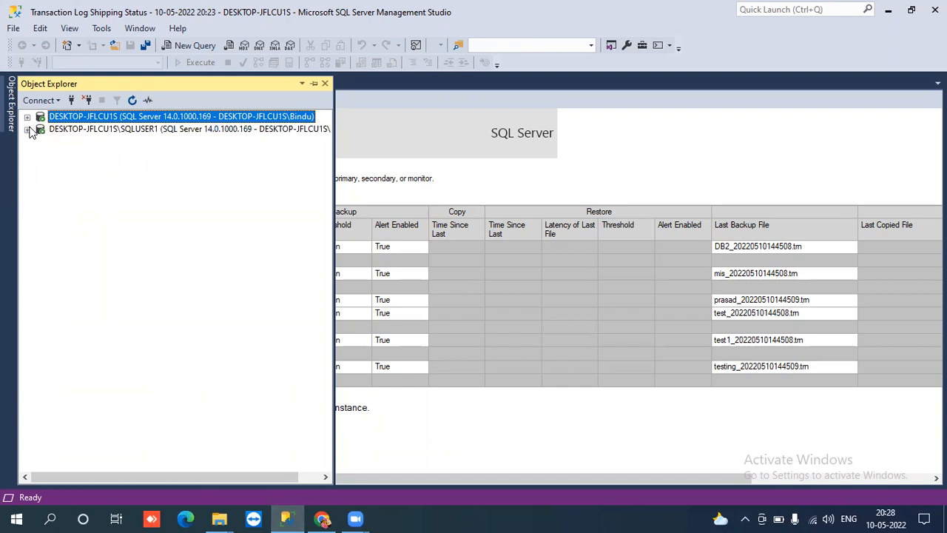
left_click(27, 131)
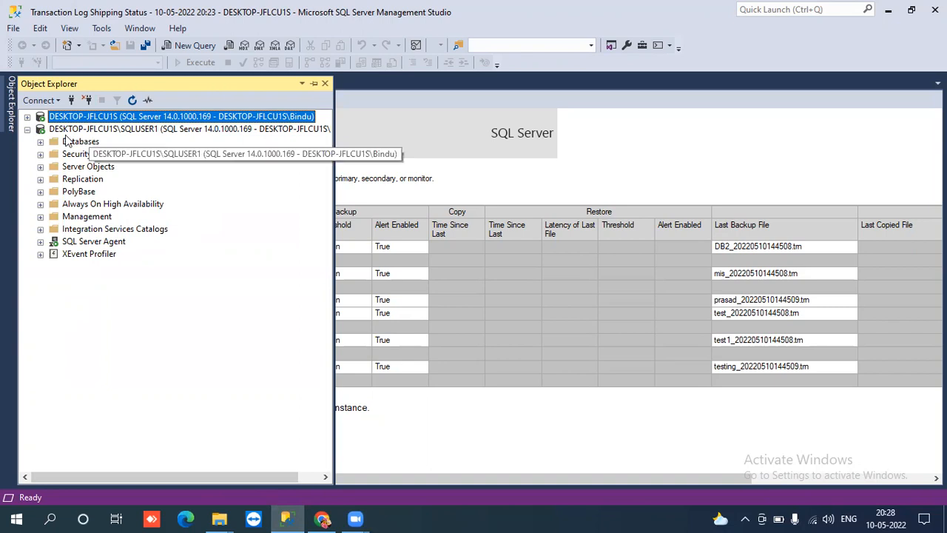
left_click(28, 130)
left_click(87, 129)
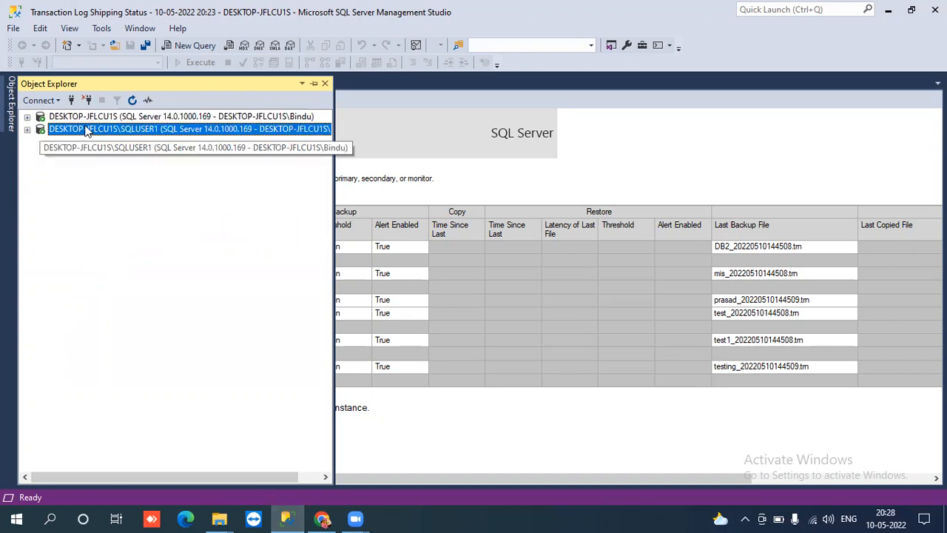
right_click(87, 130)
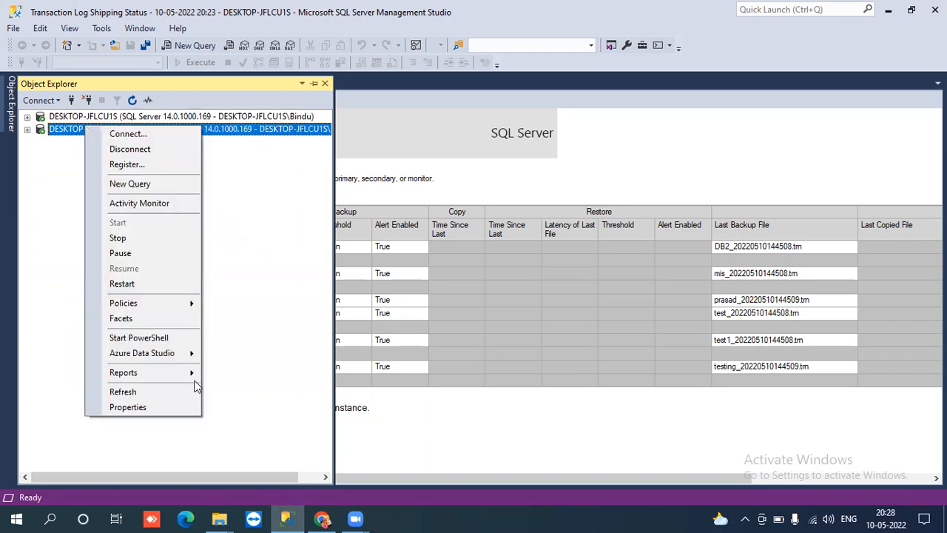
mouse_move(194, 377)
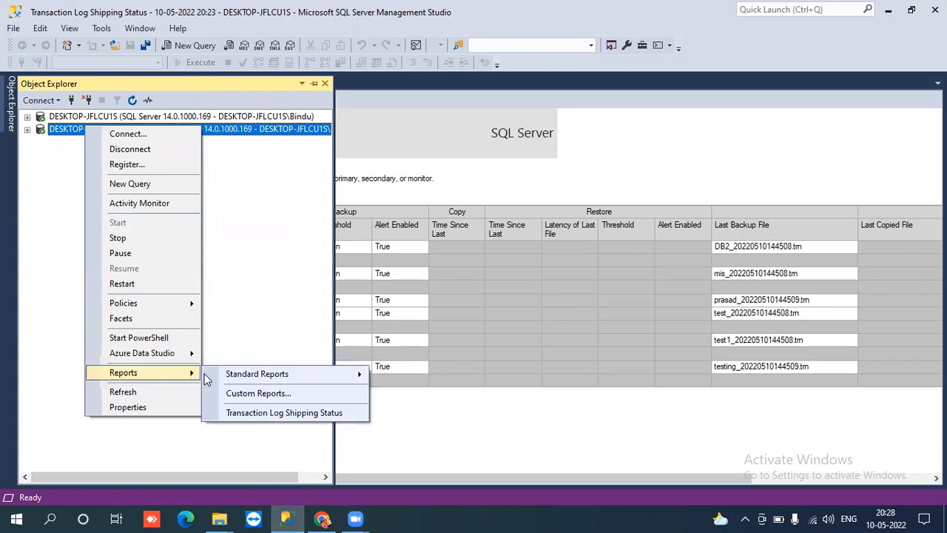
left_click(274, 413)
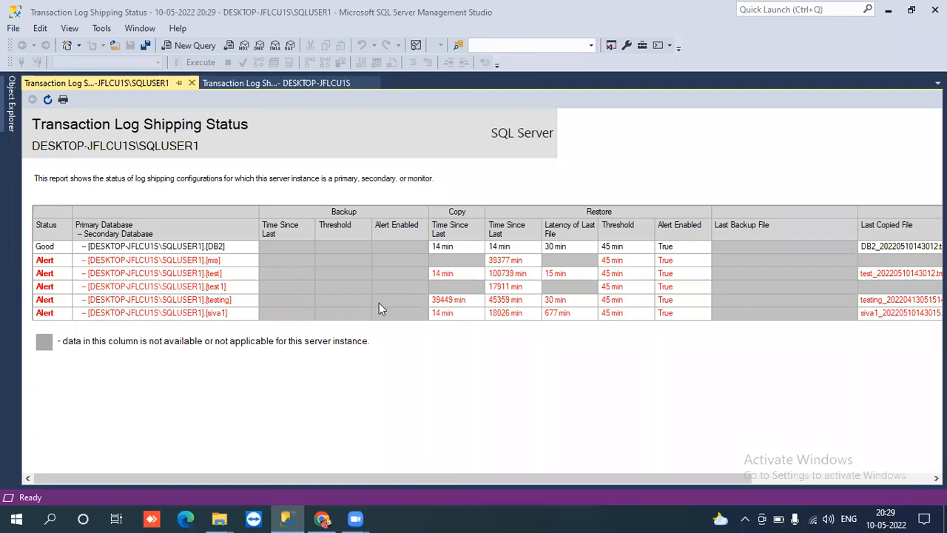
- Refresh the SQLUSER1 report, scroll to the Last Copied/Restored File columns and back, and reopen Object Explorer
left_click(47, 102)
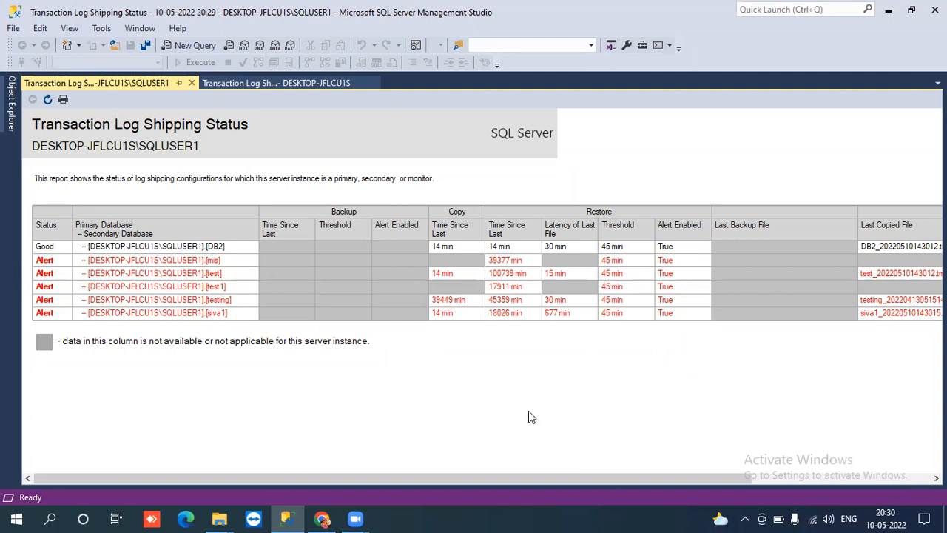
left_click_drag(517, 478, 703, 467)
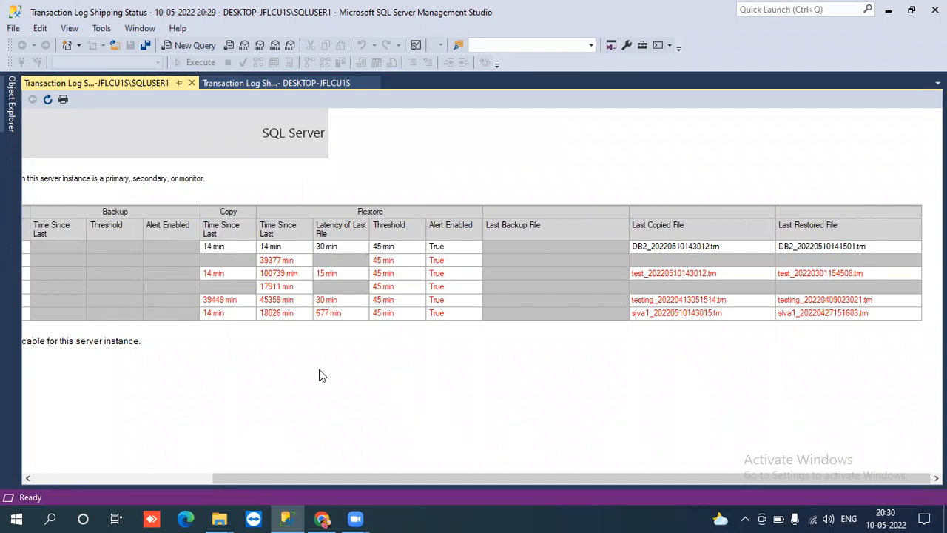
left_click(95, 479)
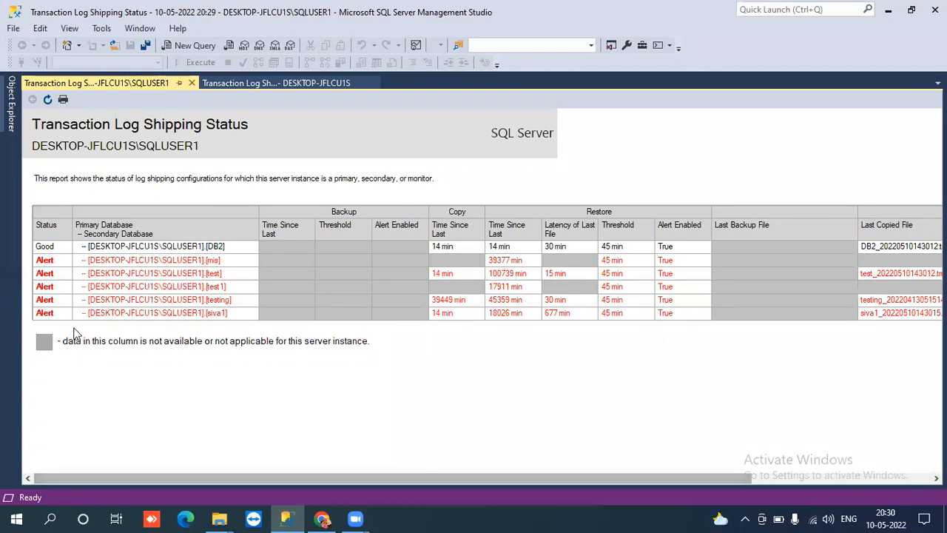
left_click(12, 112)
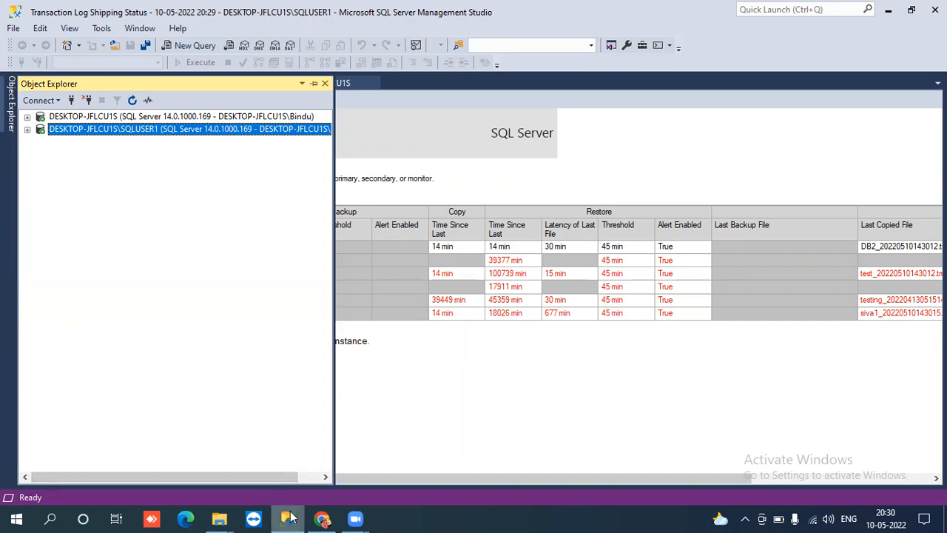
- List SQLUSER1's Agent jobs and select the LSCopy_DESKTOP-JFLCU1S_DB2 job
mouse_move(291, 516)
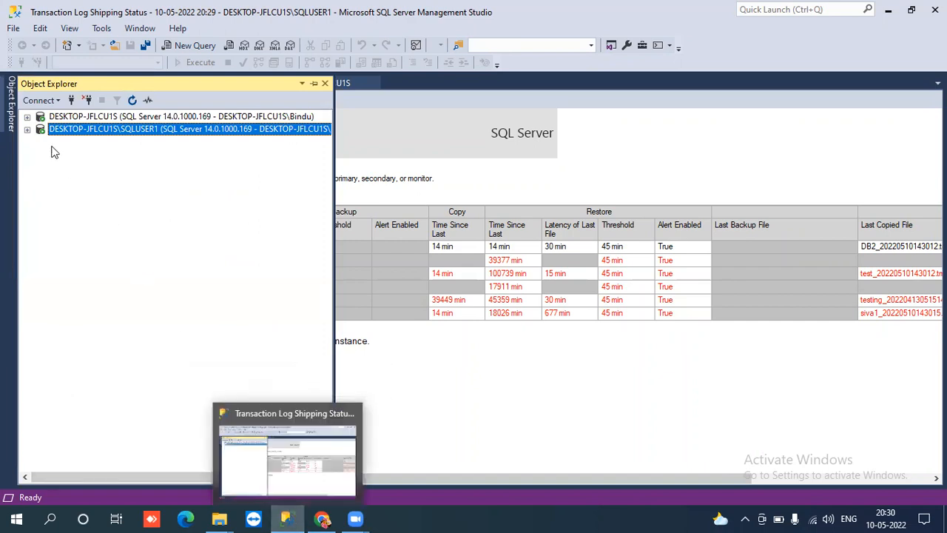
left_click(27, 130)
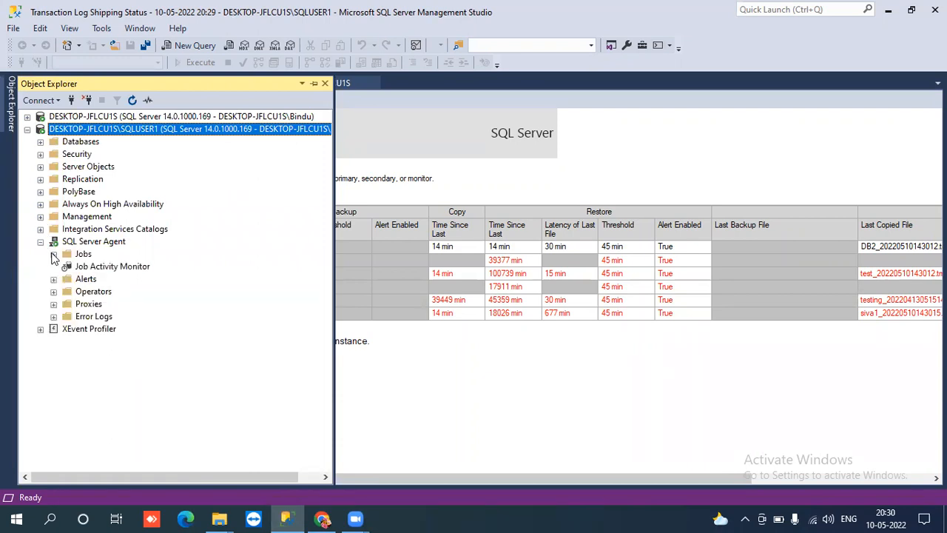
left_click(53, 253)
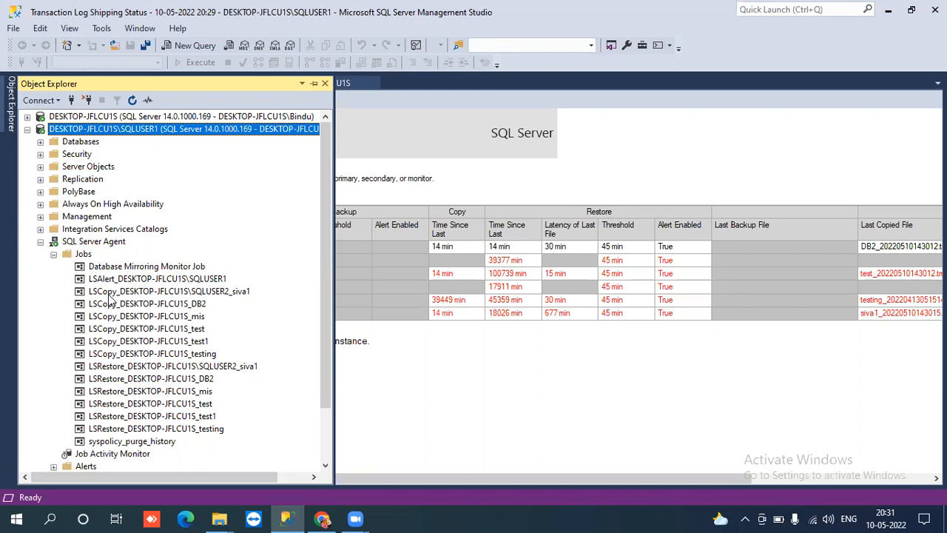
left_click(171, 304)
right_click(171, 307)
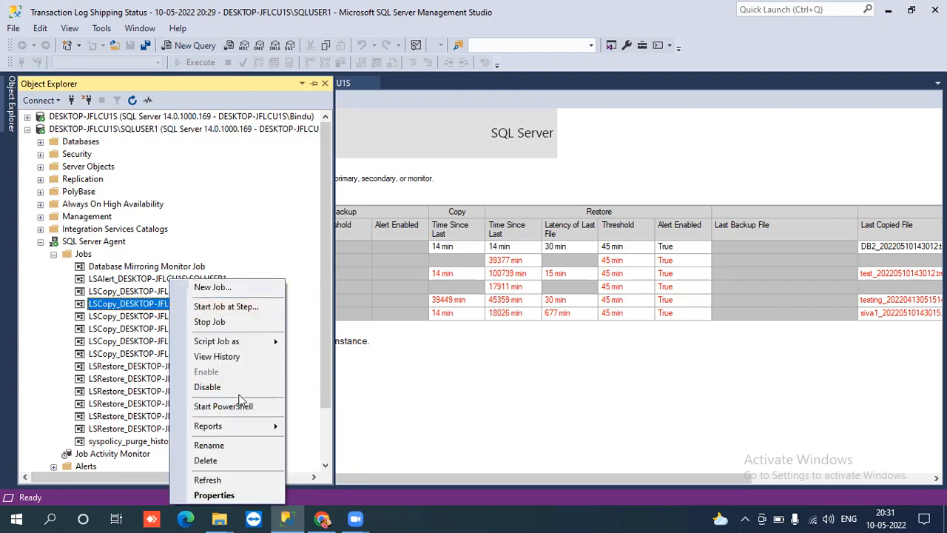
left_click(222, 358)
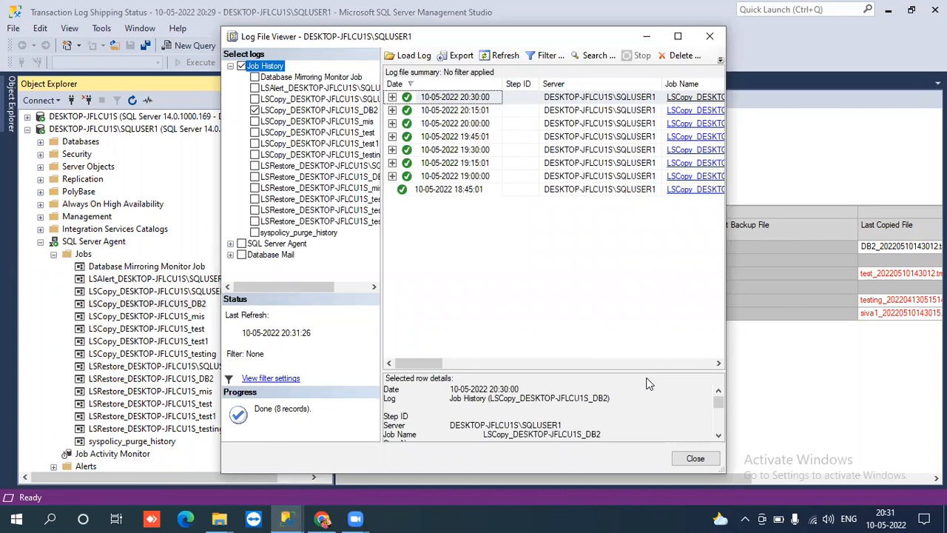
left_click(723, 421)
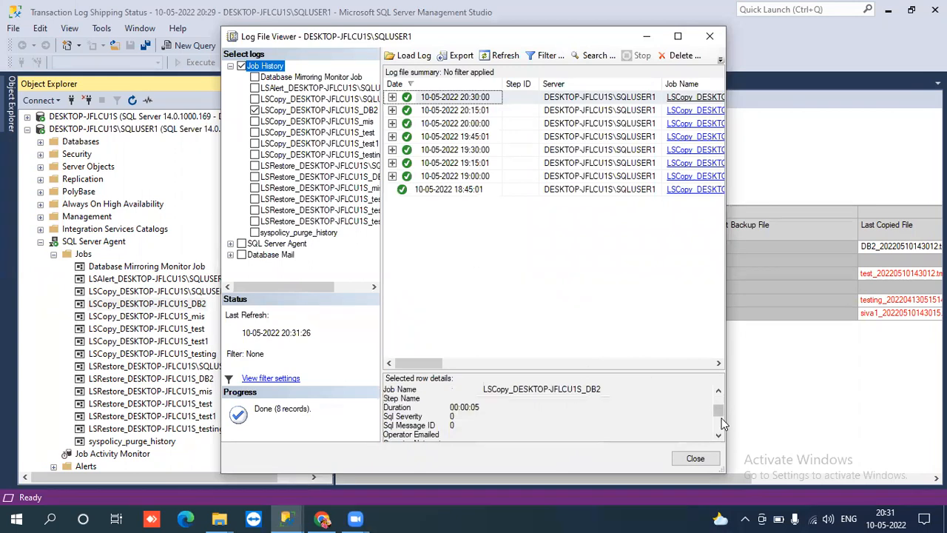
left_click(694, 458)
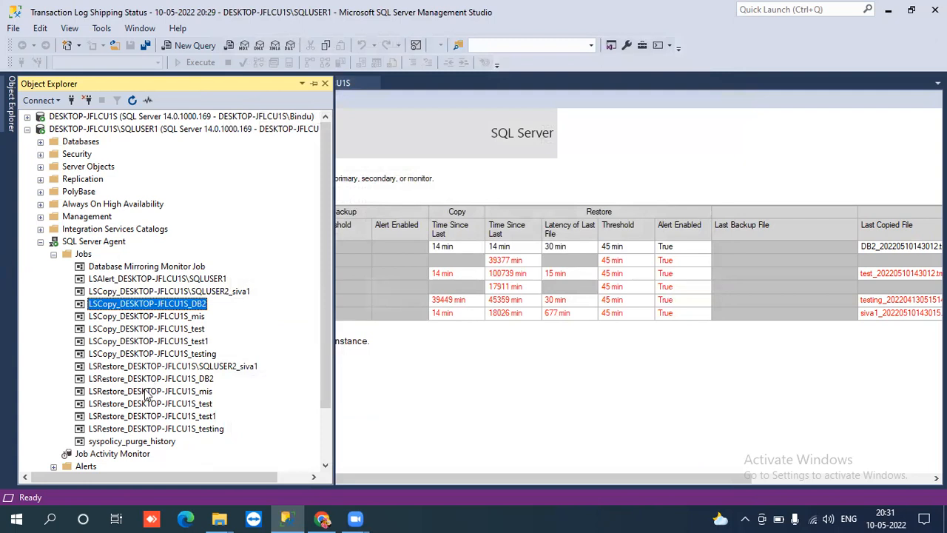
left_click(119, 379)
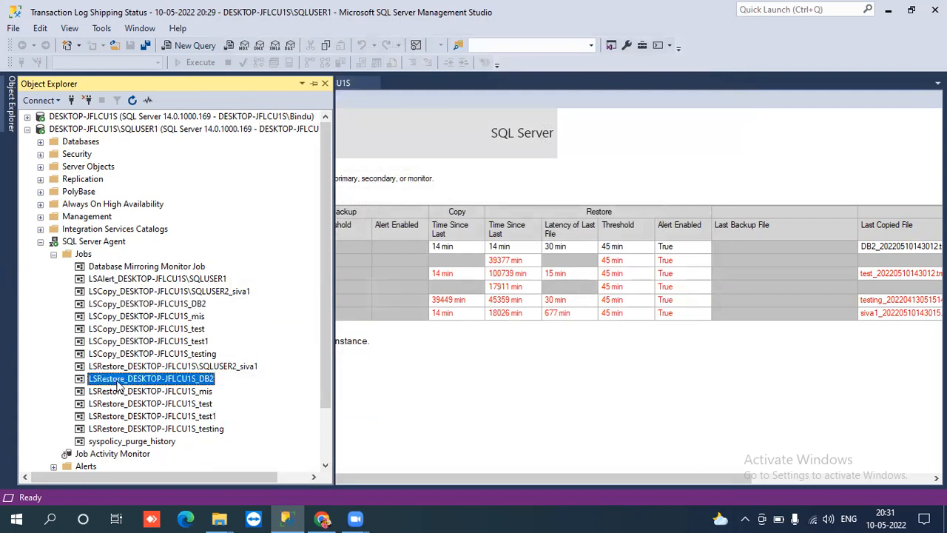
right_click(117, 381)
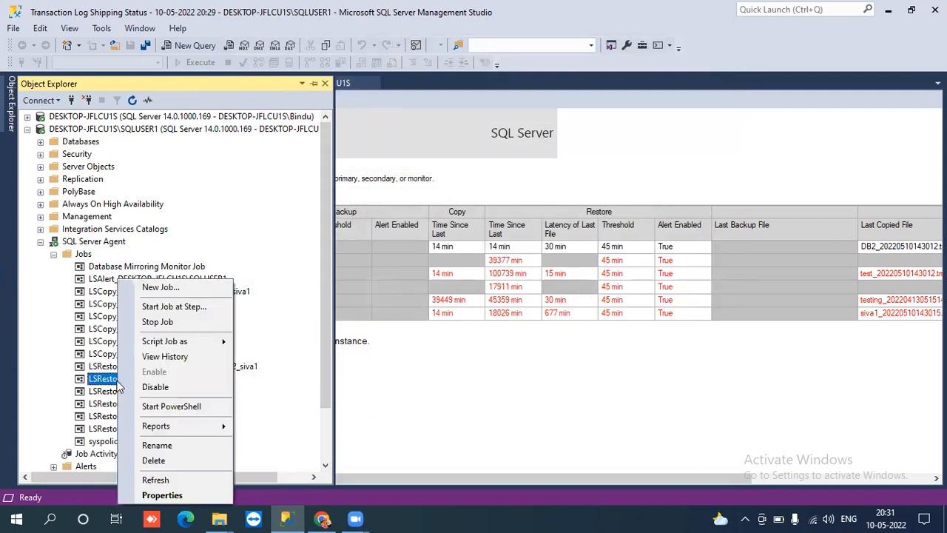
left_click(153, 358)
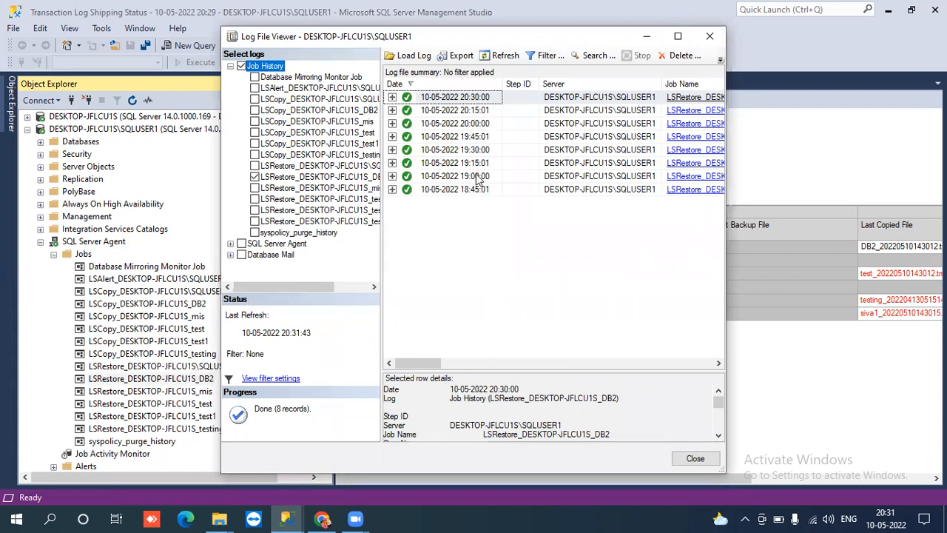
left_click(696, 459)
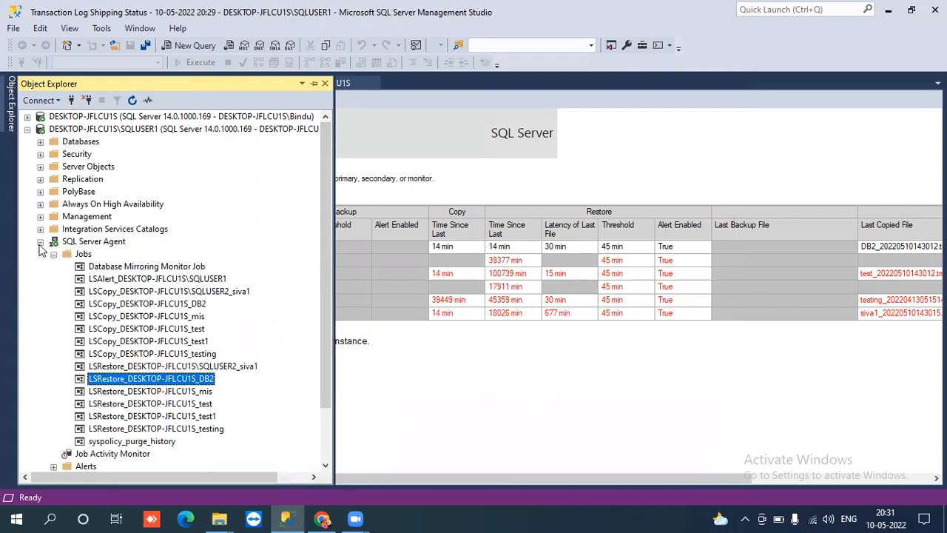
left_click(41, 242)
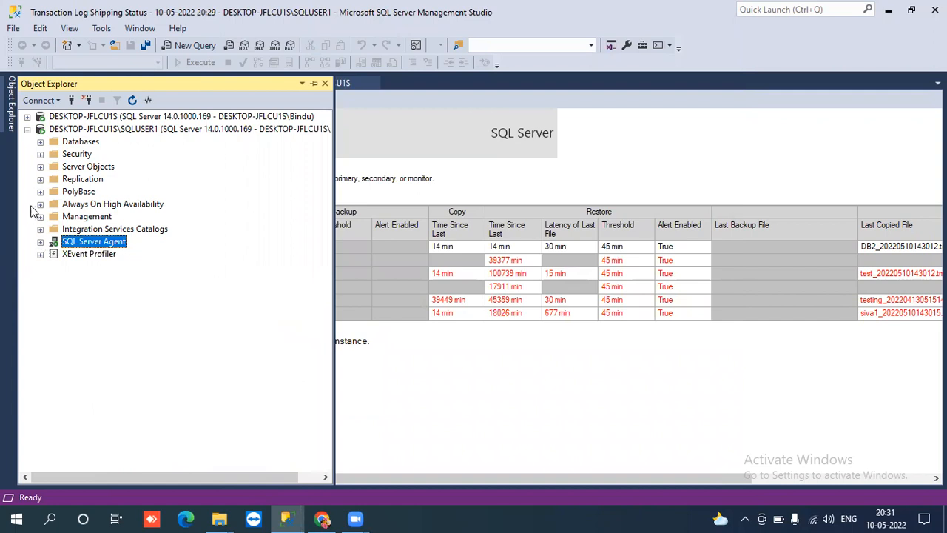
- Find dbo.emp under SQLUSER1's standby DB2 tables and choose to query its top 1000 rows
left_click(27, 130)
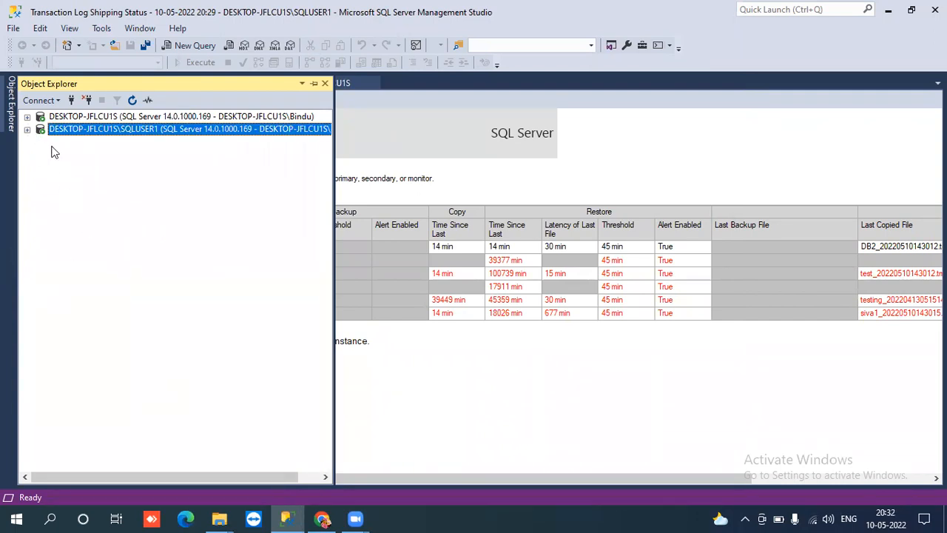
left_click(28, 130)
left_click(40, 141)
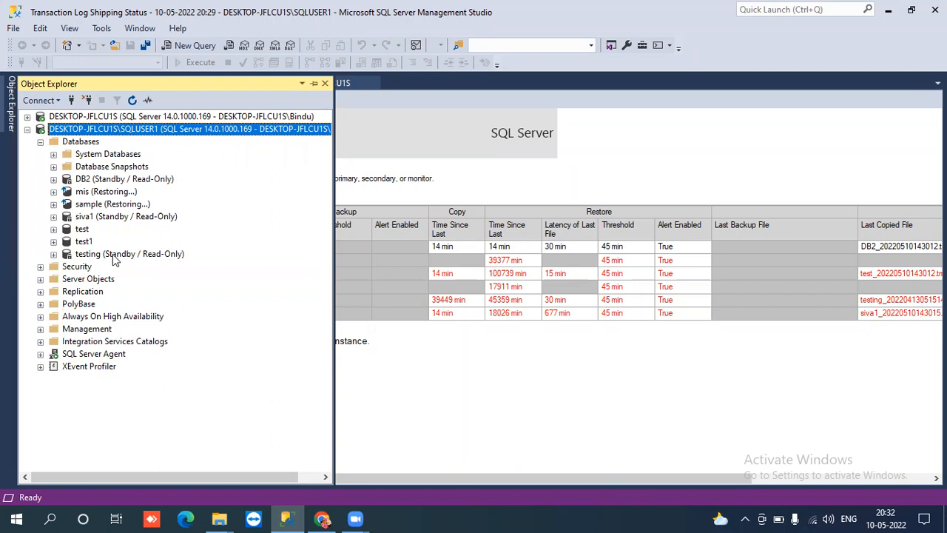
left_click(106, 182)
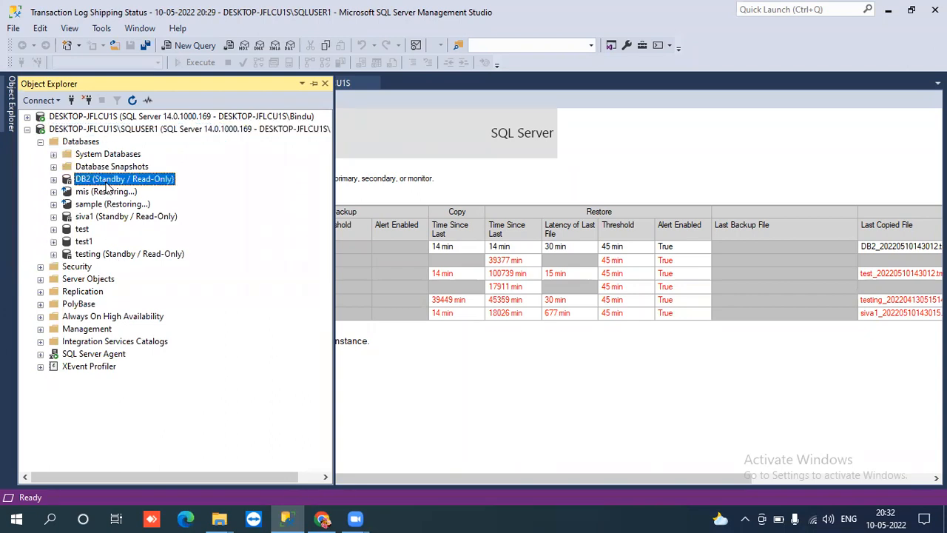
left_click(54, 180)
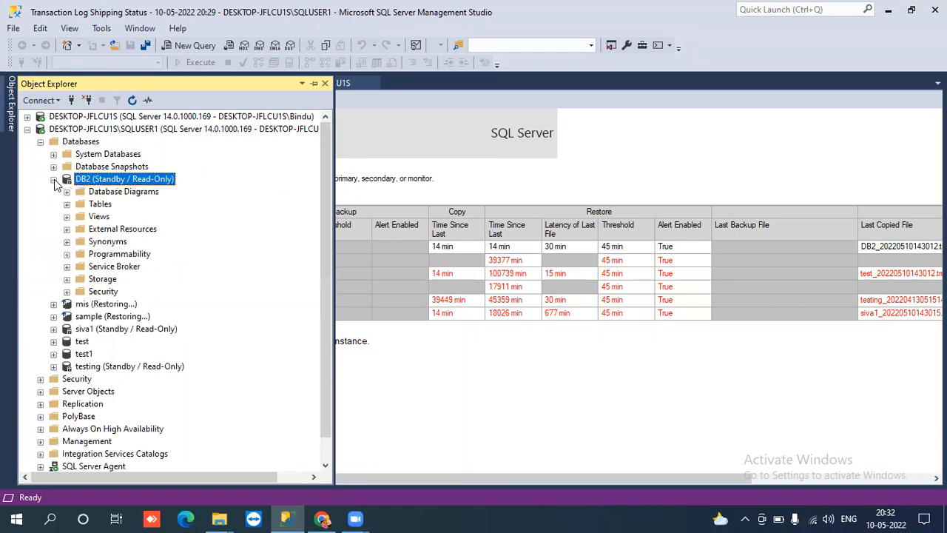
left_click(67, 205)
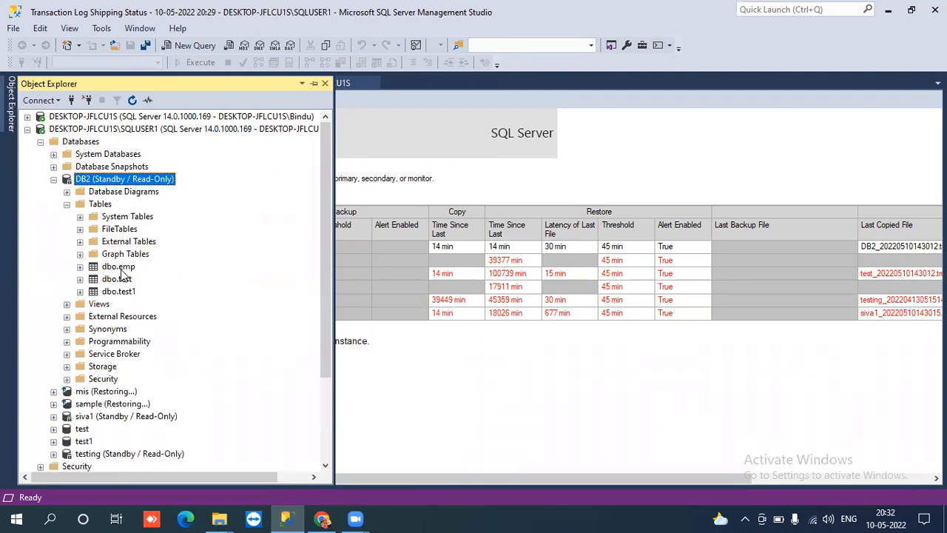
left_click(121, 268)
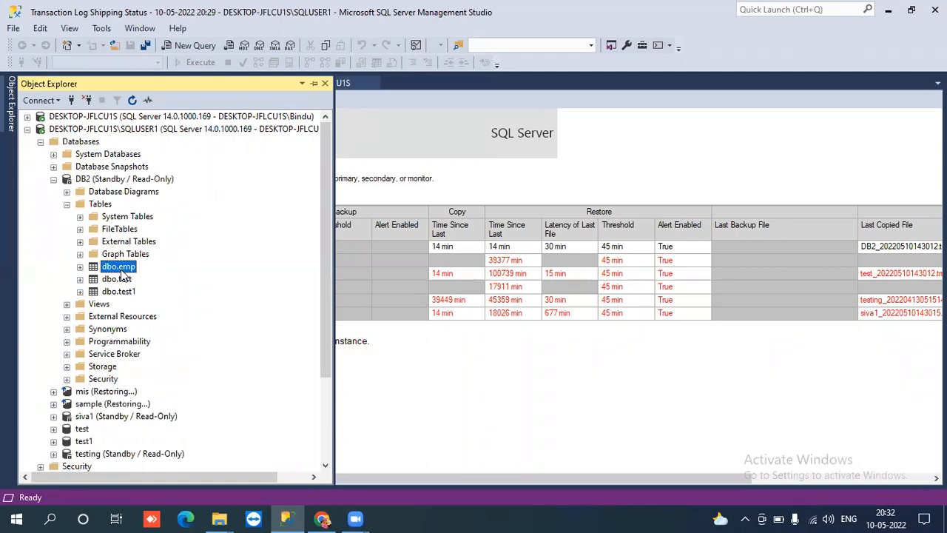
right_click(122, 274)
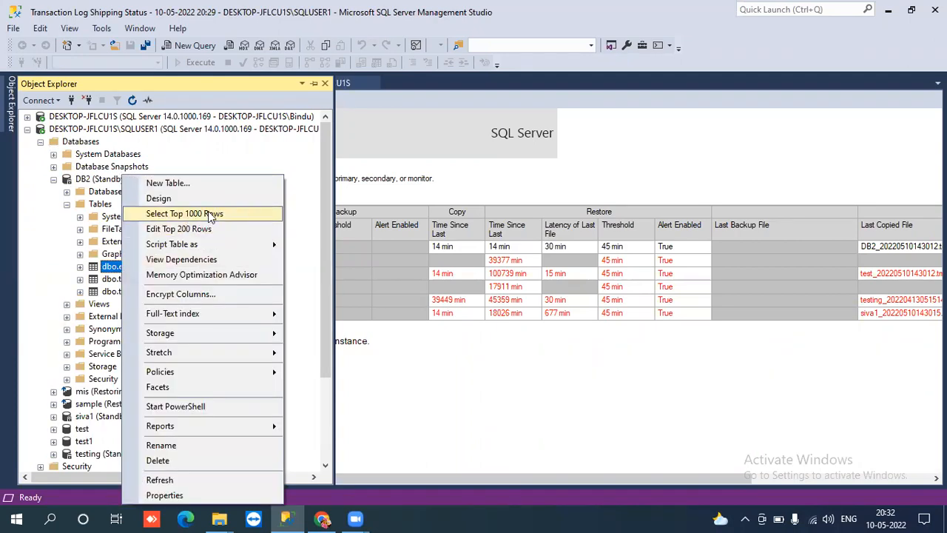
left_click(210, 214)
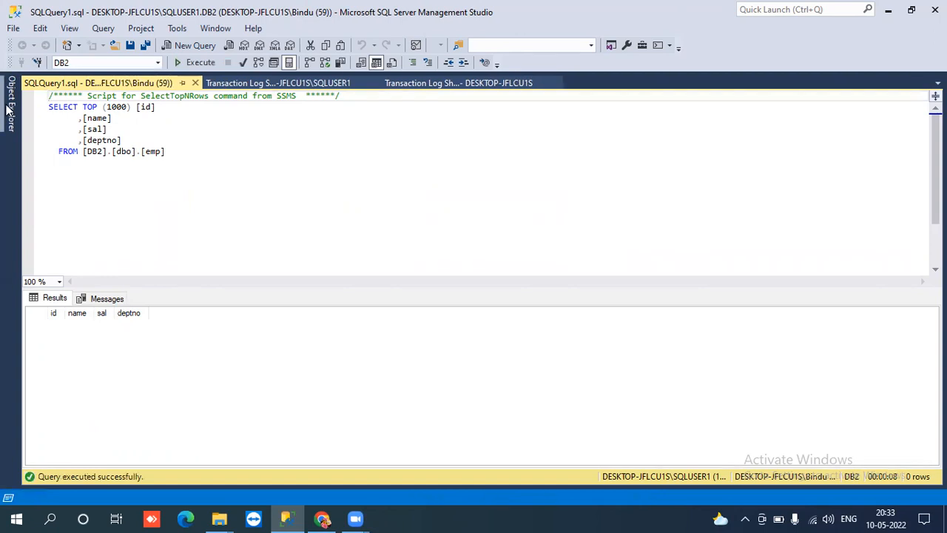
- Open a Select Top 1000 Rows query on the primary server's DB2 dbo.emp table
left_click(28, 128)
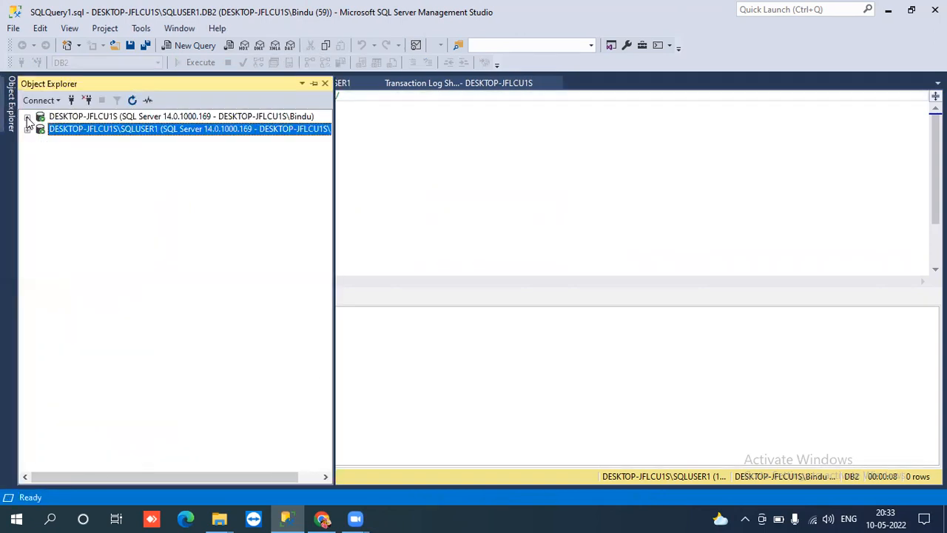
left_click(27, 116)
left_click(40, 128)
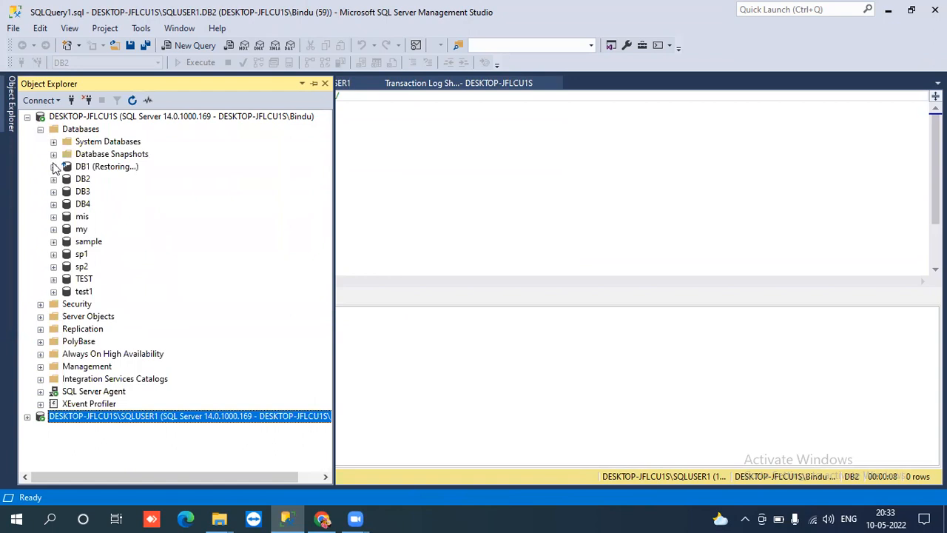
left_click(54, 179)
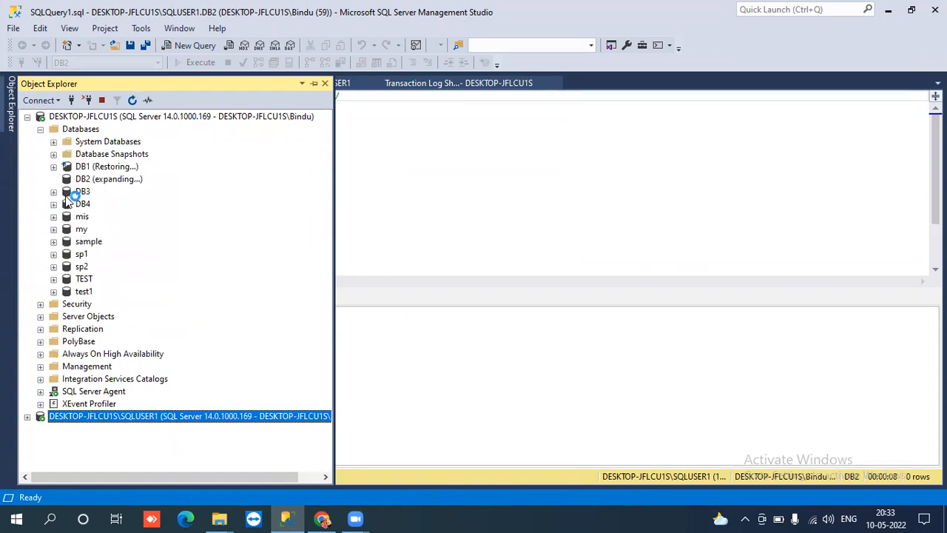
left_click(67, 205)
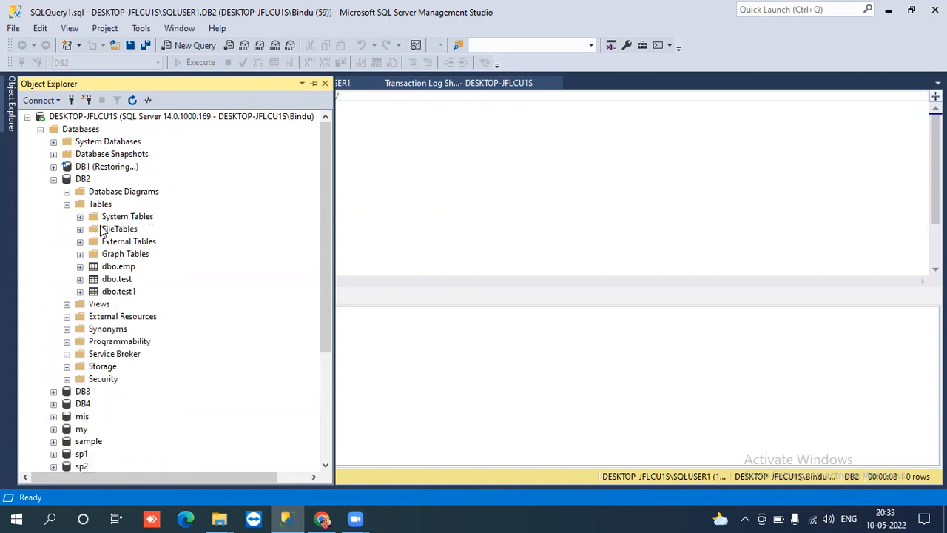
left_click(116, 268)
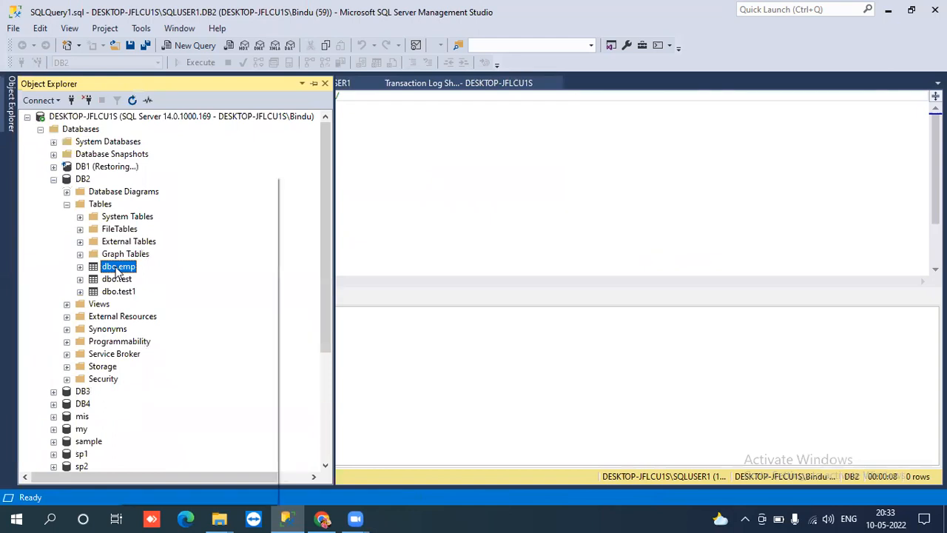
right_click(116, 270)
mouse_move(227, 245)
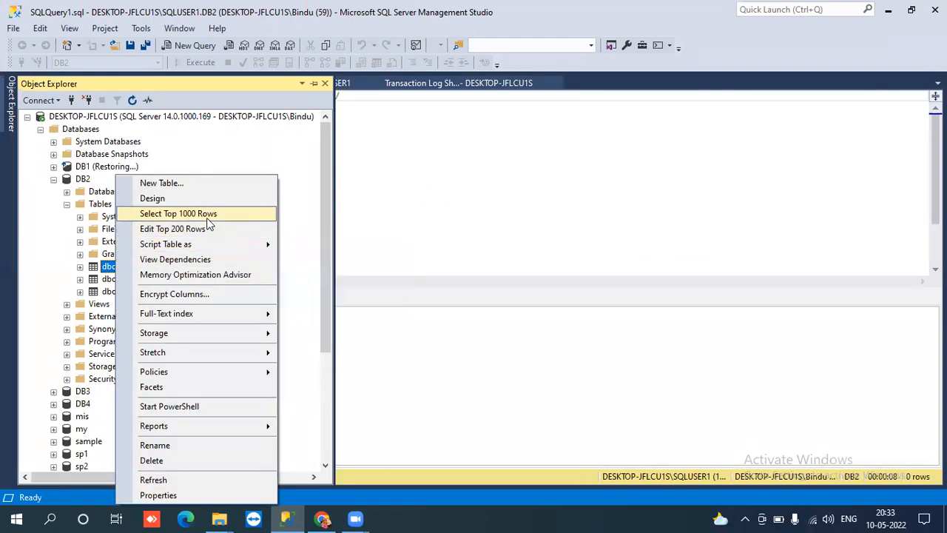
left_click(208, 216)
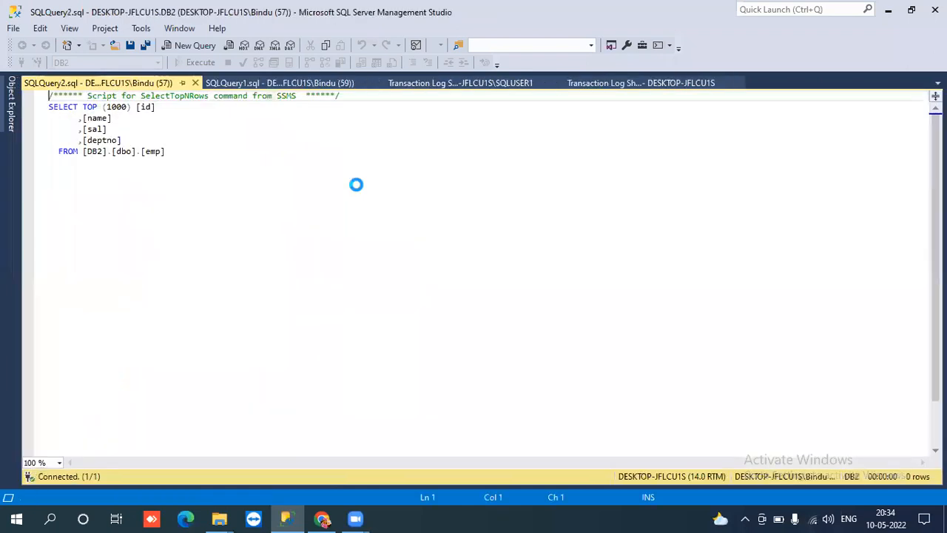
- Add blank lines below the SELECT query and begin typing 'insert into em'
left_click(225, 147)
key("shift+Left")
key("shift+Left")
key("shift+Left")
key("shift+Left")
key("shift+Left")
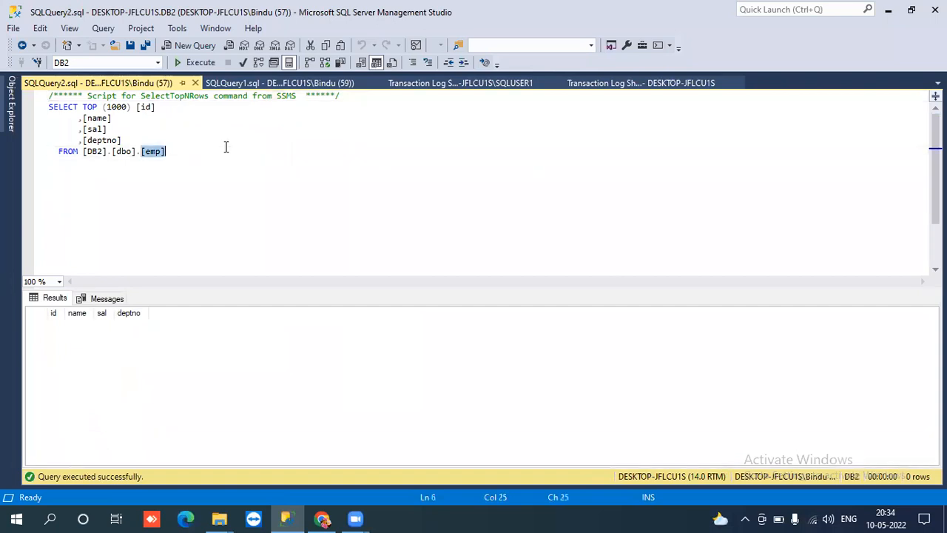
left_click(226, 147)
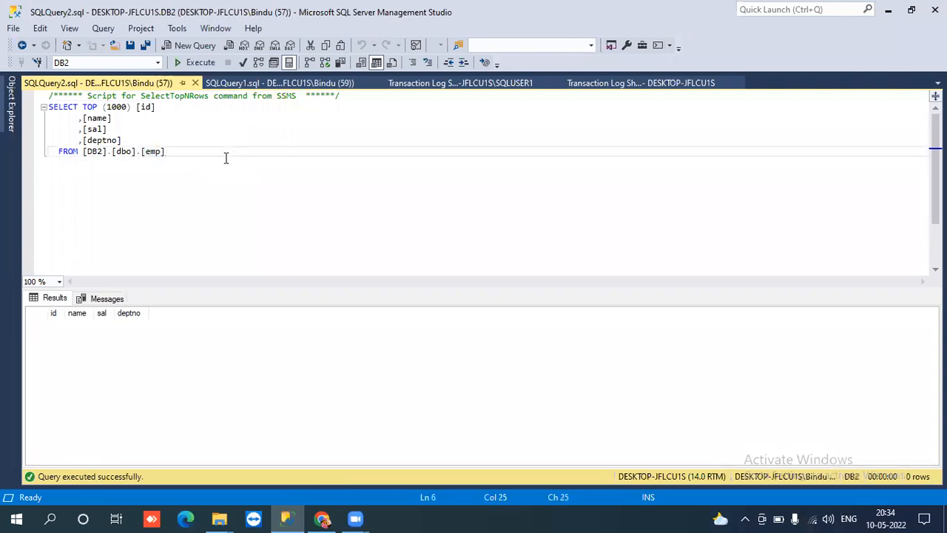
key("Return")
key("Return")
key("Return")
key("Return")
key("Return")
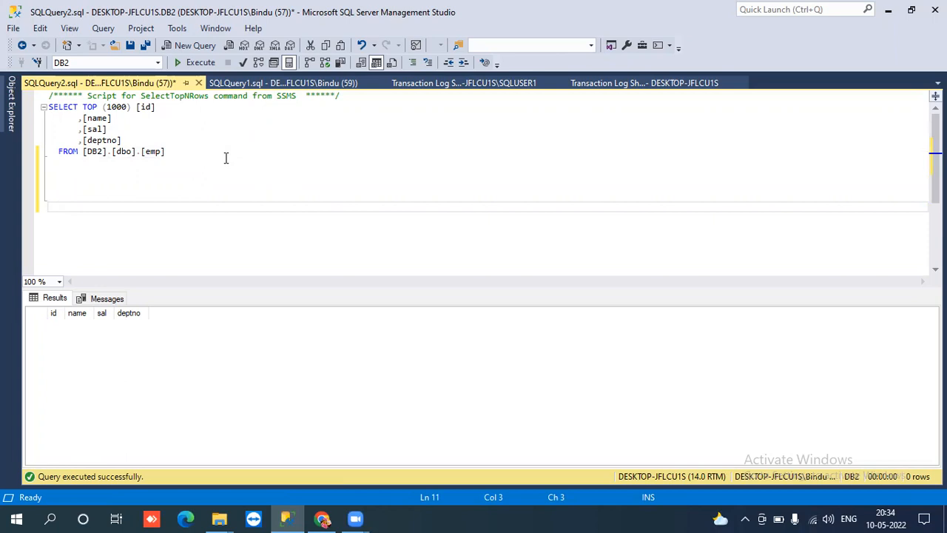
type("insert into em[")
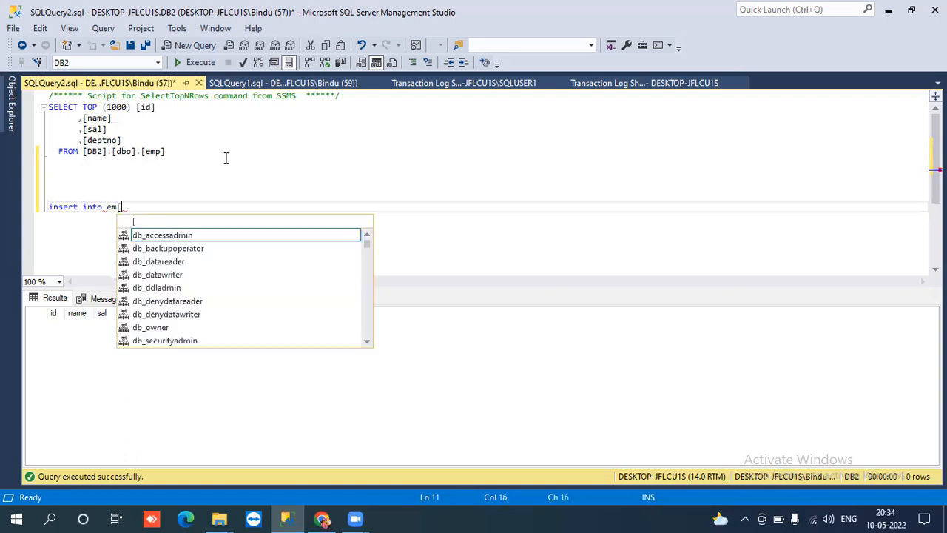
- Complete the statement as insert into emp values(10,'ABC',50000,100); and select the line
key("BackSpace")
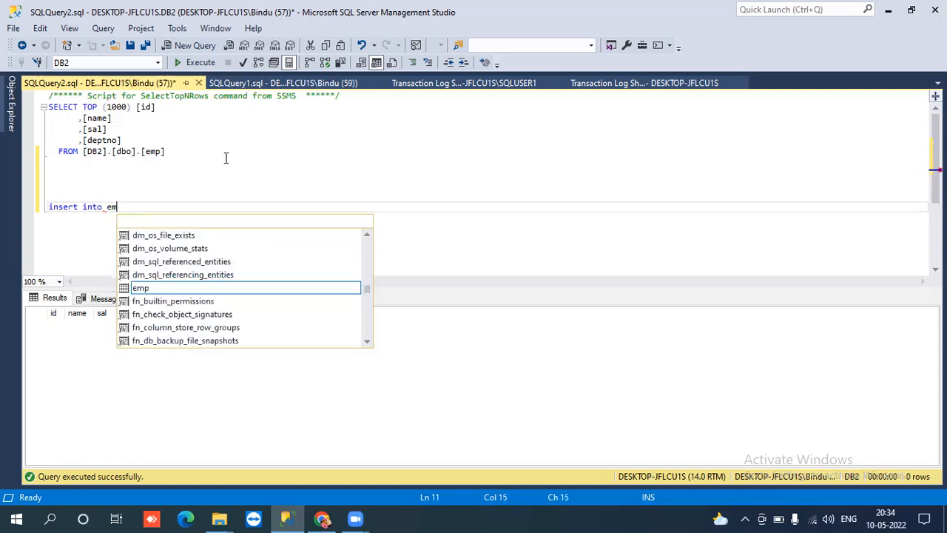
type("p va")
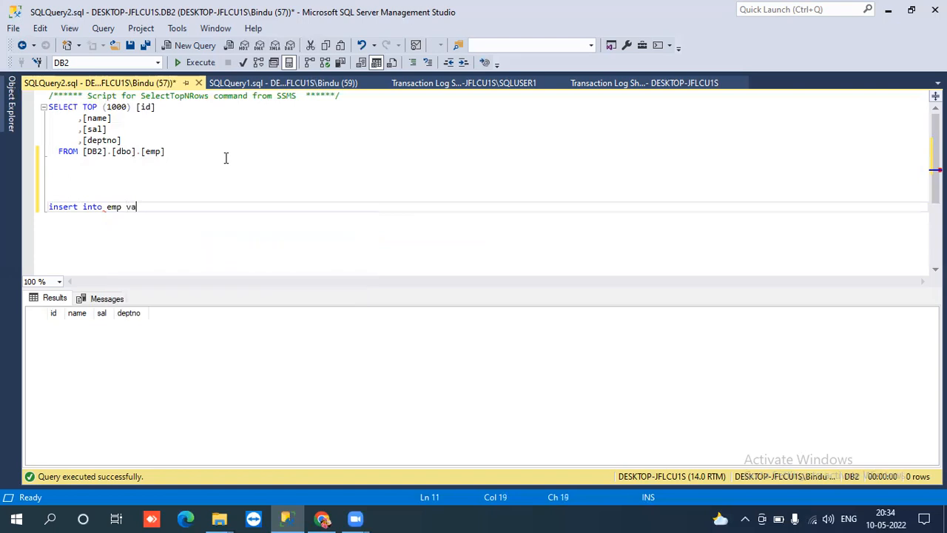
type("lues(10,'")
type("ABC',50000,")
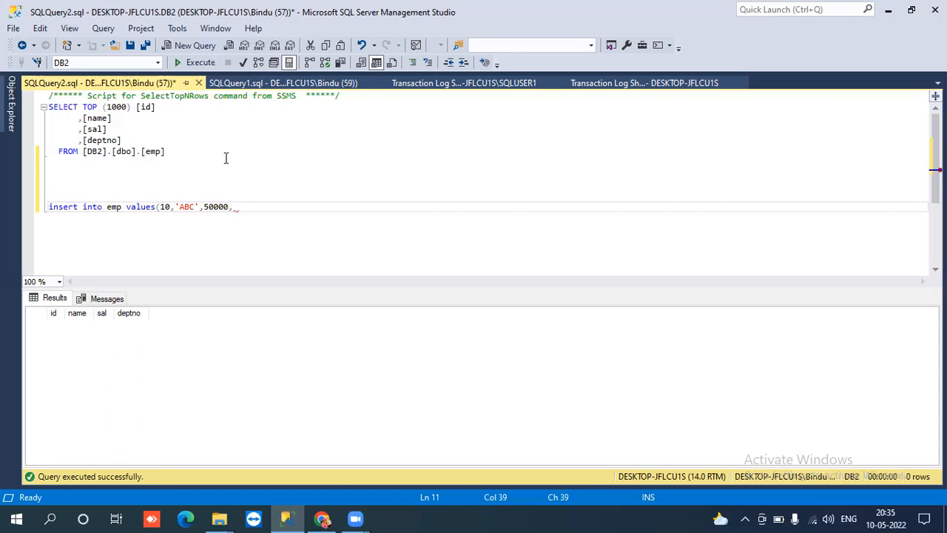
type("SADE")
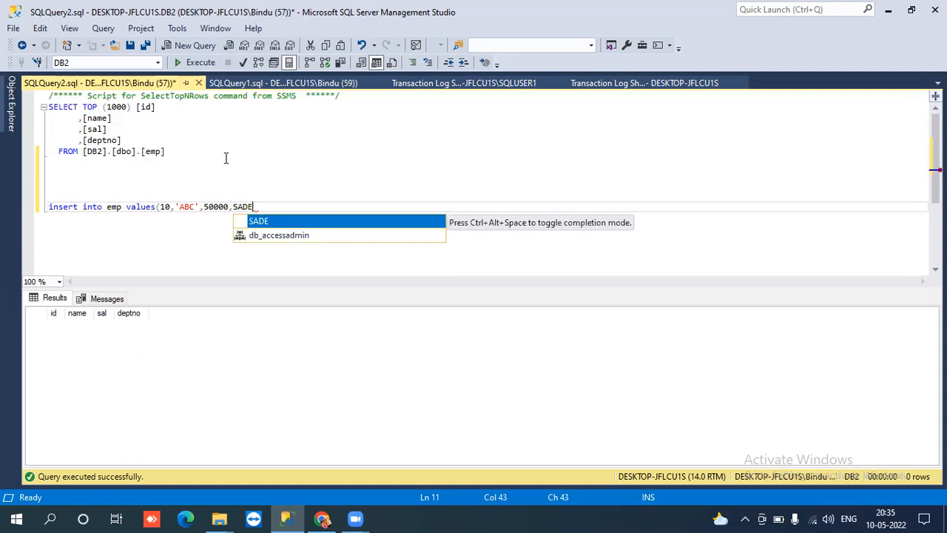
type("210'")
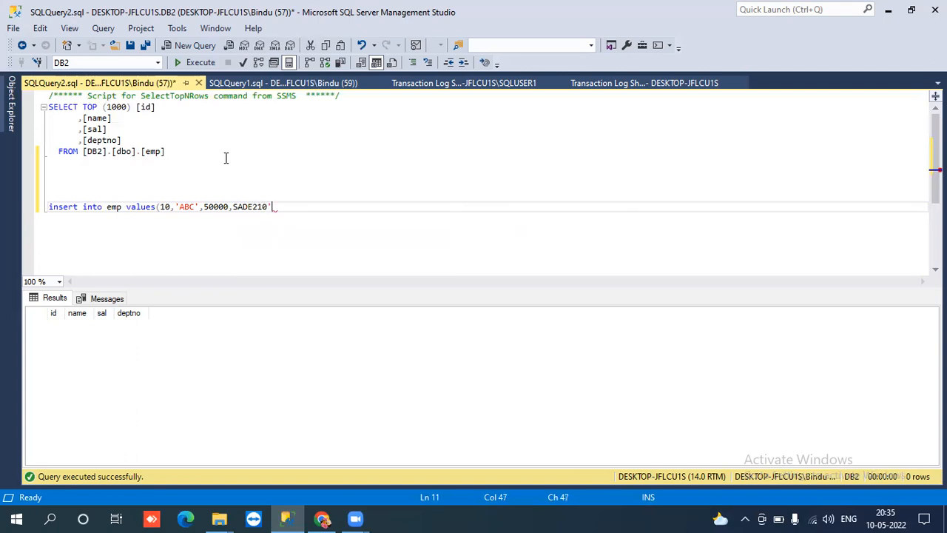
key("Left")
key("Left")
key("Left")
key("Left")
key("Left")
key("Left")
key("Left")
key("Left")
key("Delete")
key("Delete")
key("Delete")
key("Delete")
key("Delete")
key("Delete")
key("Delete")
key("Delete")
key("Delete")
type("100,")
key("BackSpace")
type(");")
key("shift+Home")
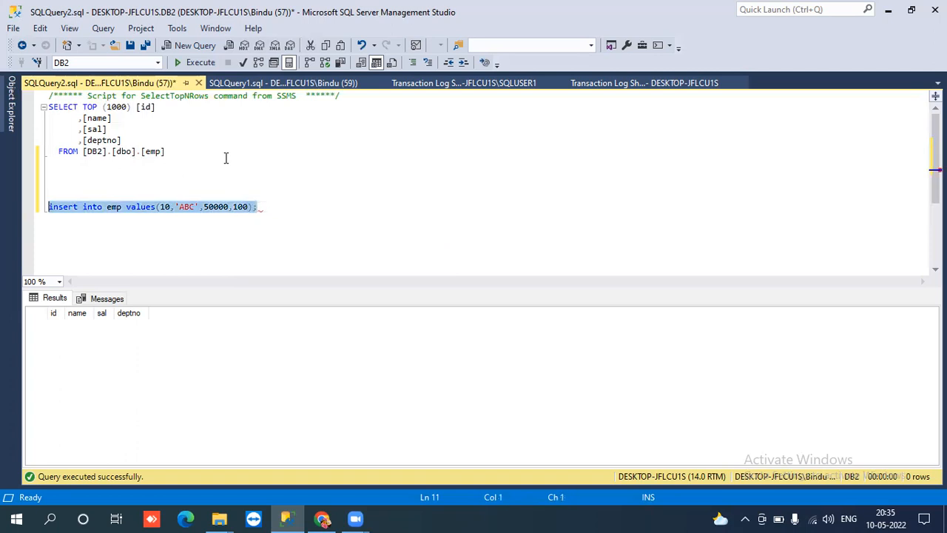
- Run the insert, then change the deptno value to 'SA100' and run it again
key("F5")
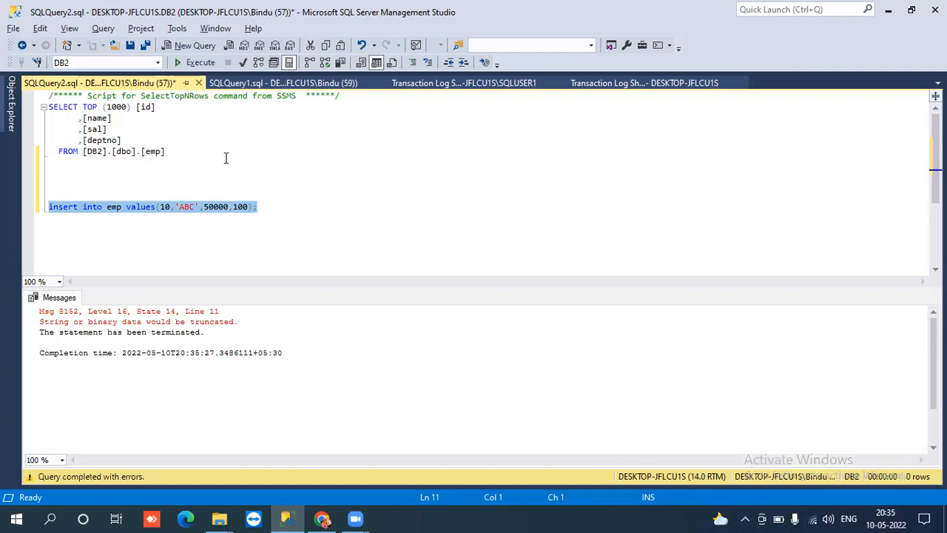
left_click(204, 208)
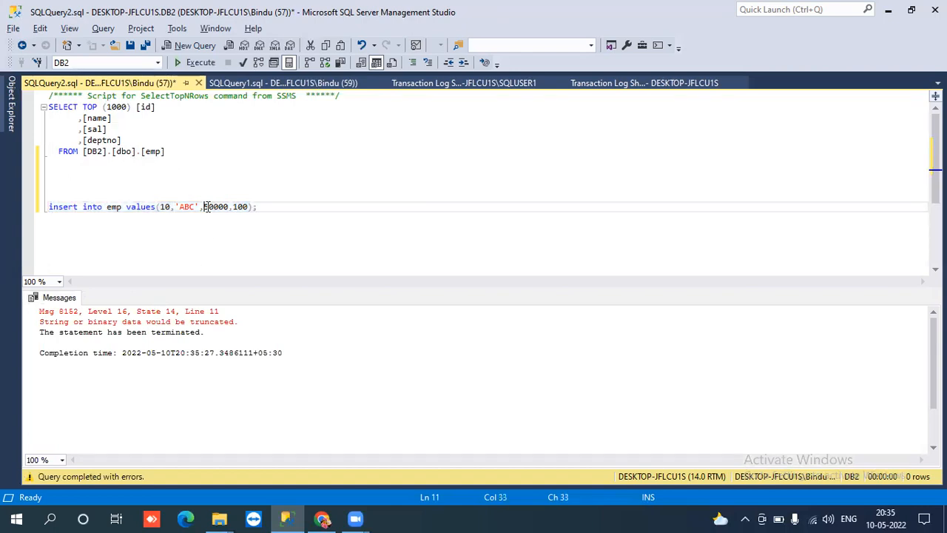
left_click(234, 208)
type("s")
key("BackSpace")
type("SA")
key("Left")
key("Left")
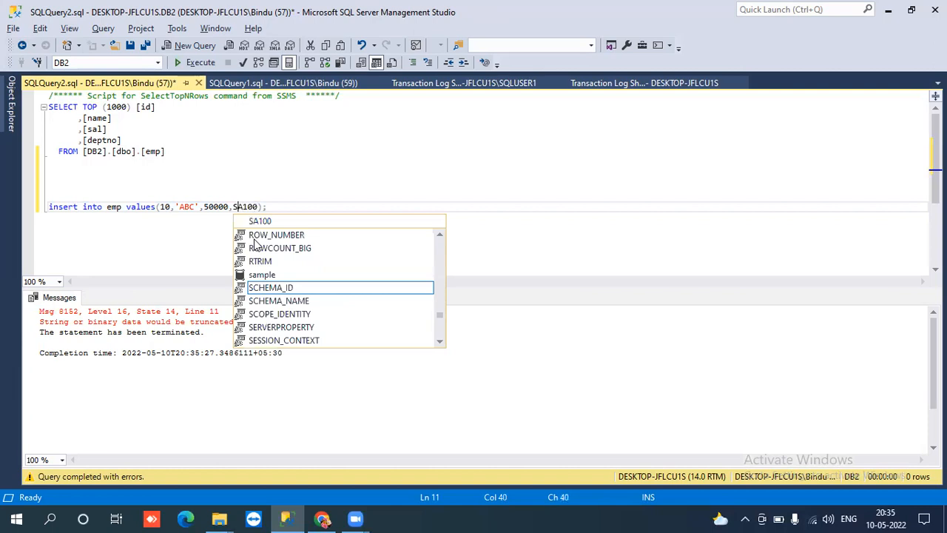
key("Escape")
type("'")
key("Right")
key("Right")
key("Right")
key("Right")
key("Right")
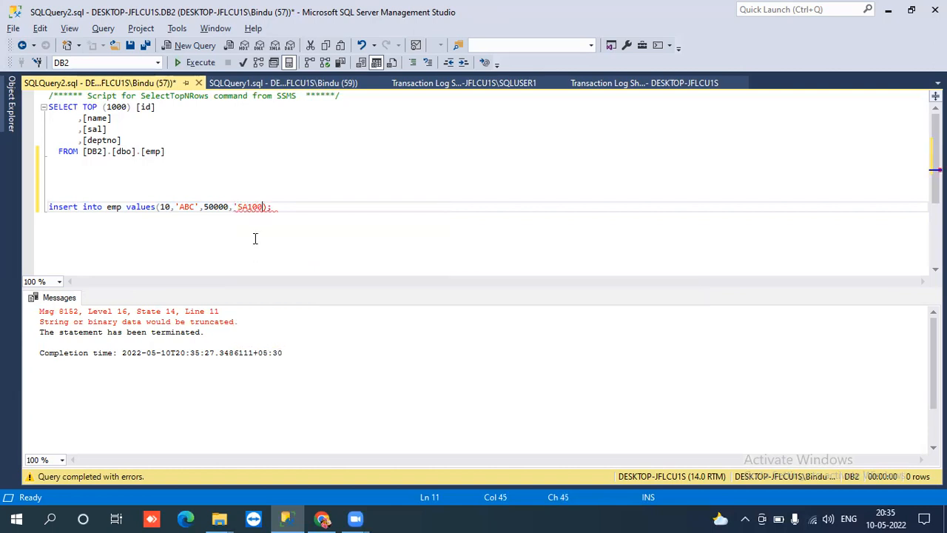
type("'")
left_click_drag(296, 206, 60, 185)
left_click(179, 62)
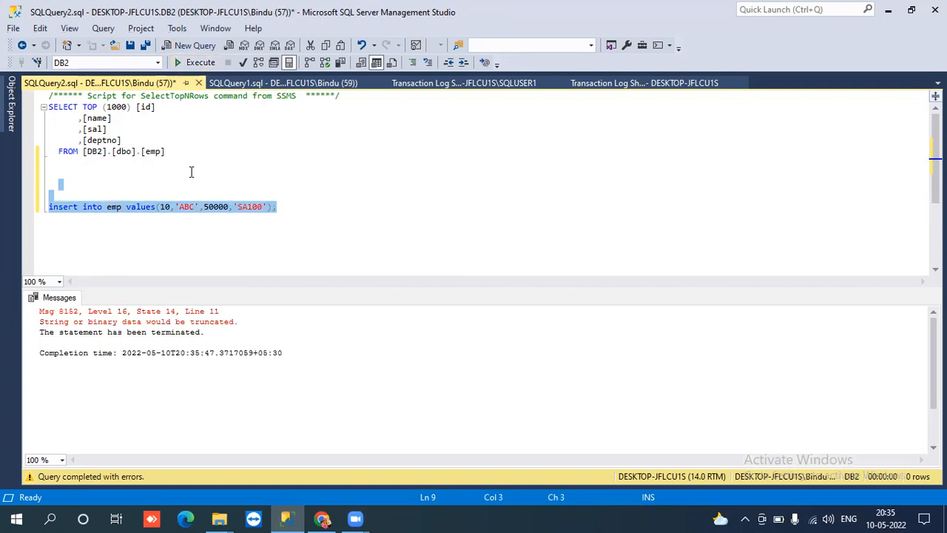
- Reduce the salary from 50000 to 5000 and rerun the insert
double_click(171, 323)
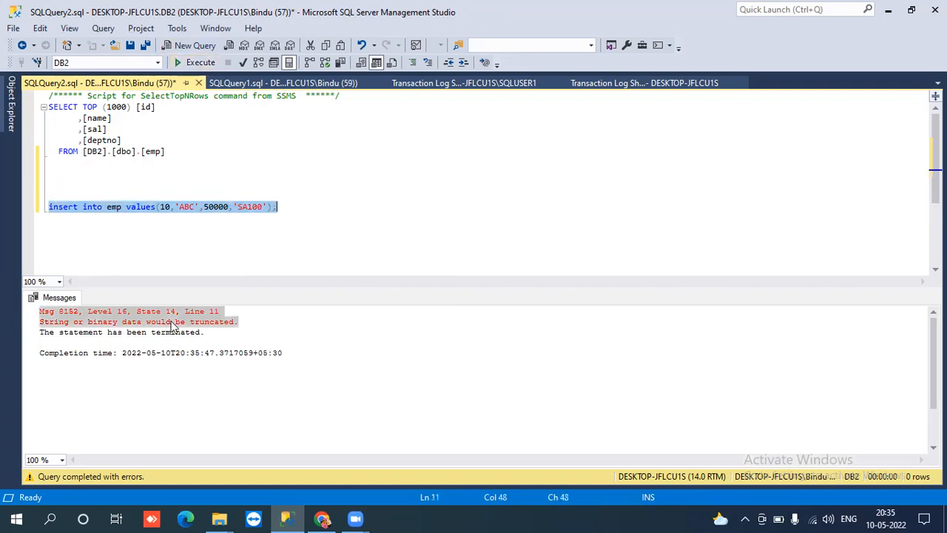
left_click(182, 233)
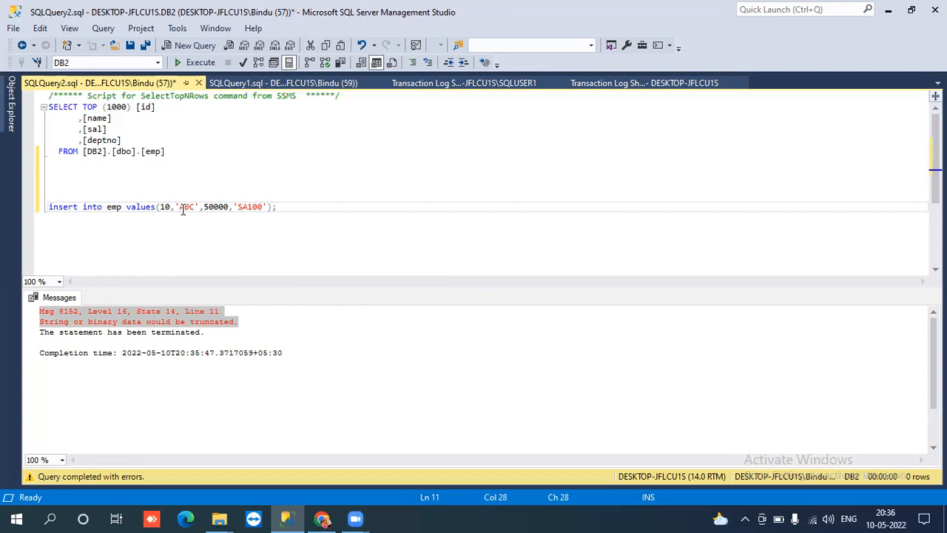
left_click(223, 207)
key("BackSpace")
left_click_drag(287, 207, 234, 207)
left_click_drag(153, 207, 49, 208)
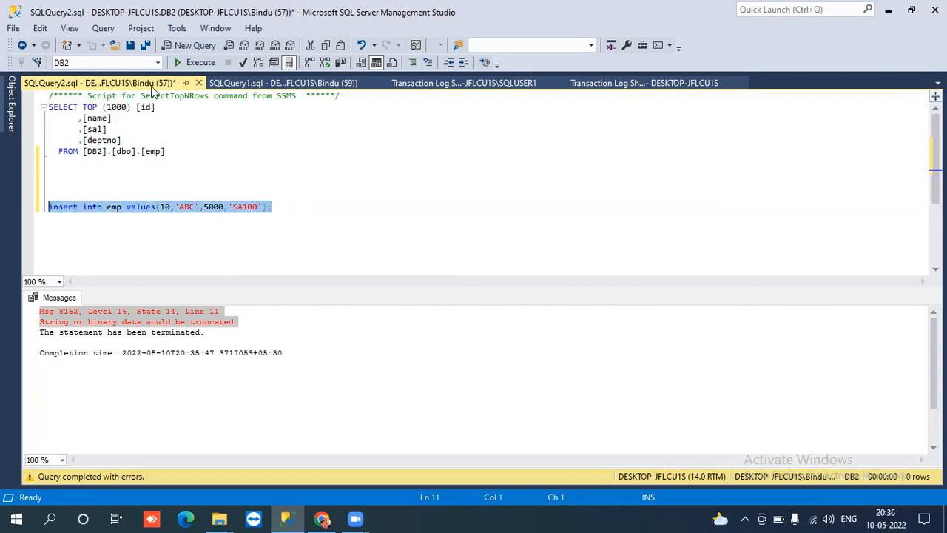
left_click(191, 63)
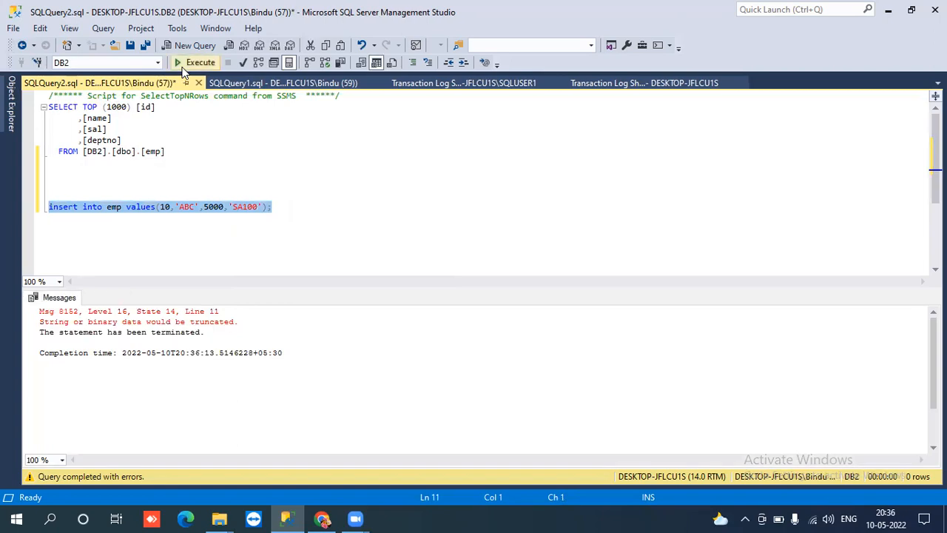
- Shorten deptno to 'SA0' and rerun the insert, which still hits the truncation error
left_click(252, 208)
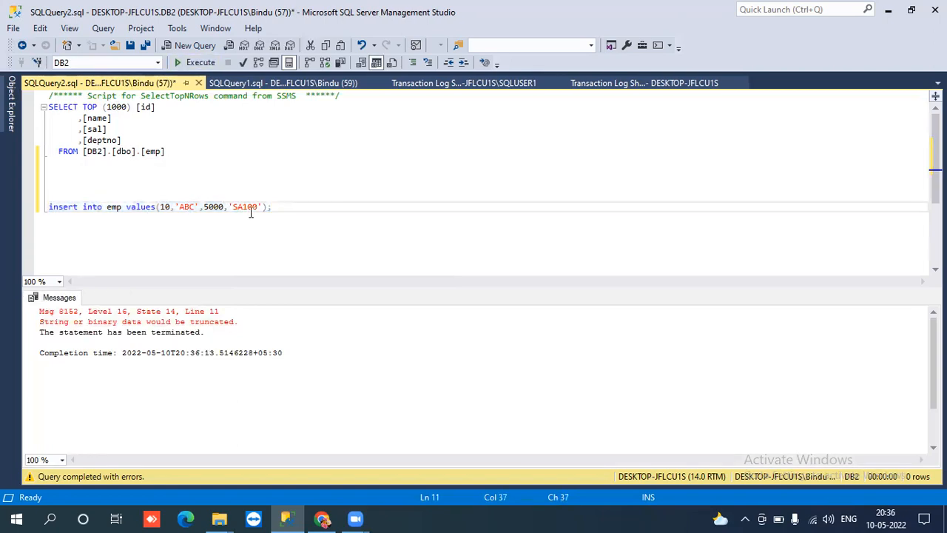
key("BackSpace")
key("BackSpace")
left_click_drag(275, 208, 47, 207)
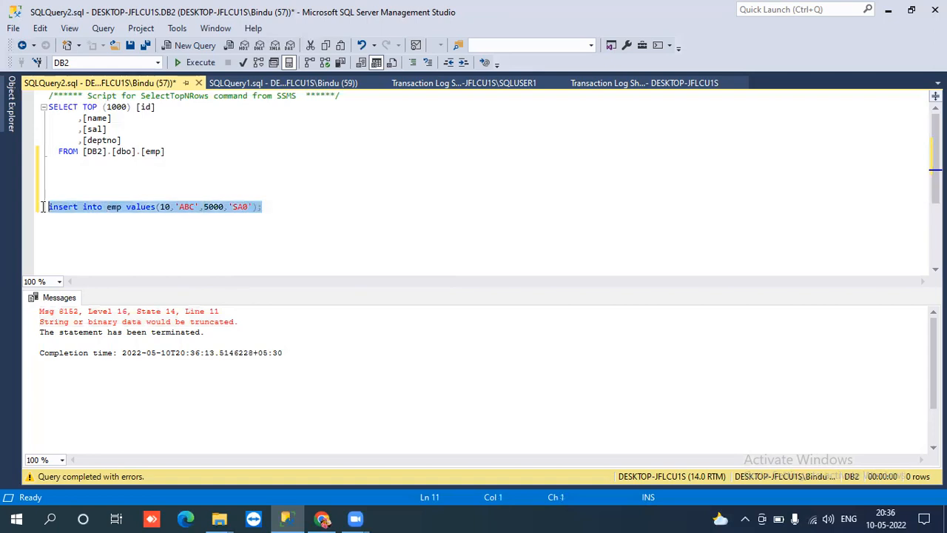
left_click(188, 60)
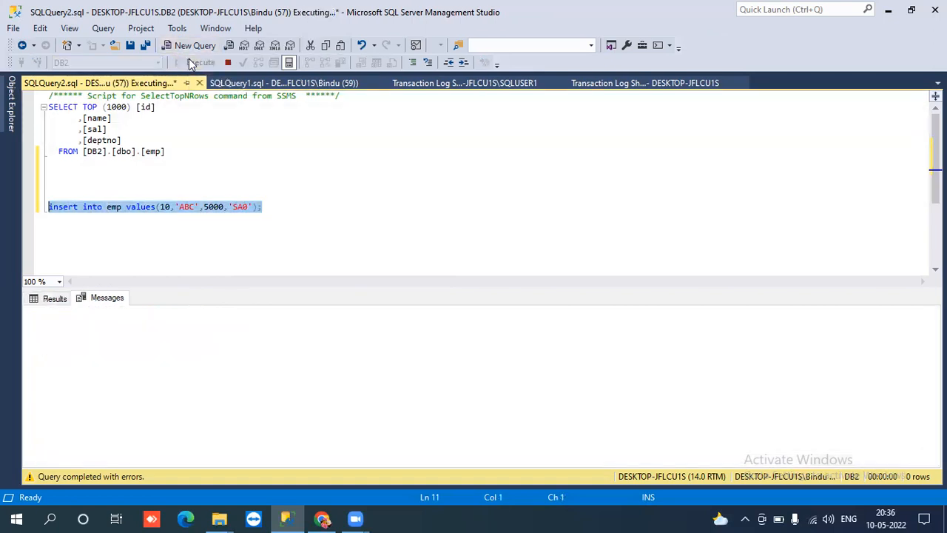
left_click(122, 141)
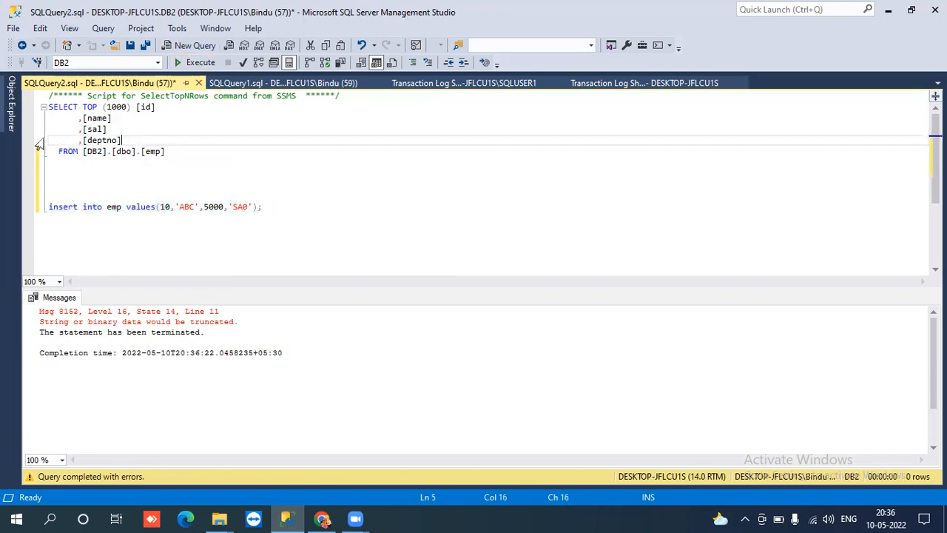
- Expand dbo.emp's columns and inspect the deptno, sal and name definitions
mouse_move(12, 105)
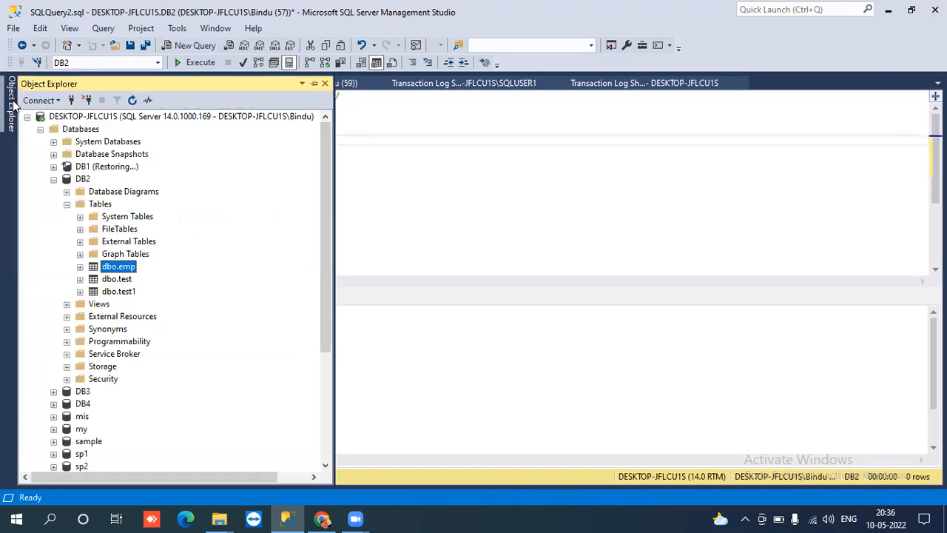
left_click(80, 267)
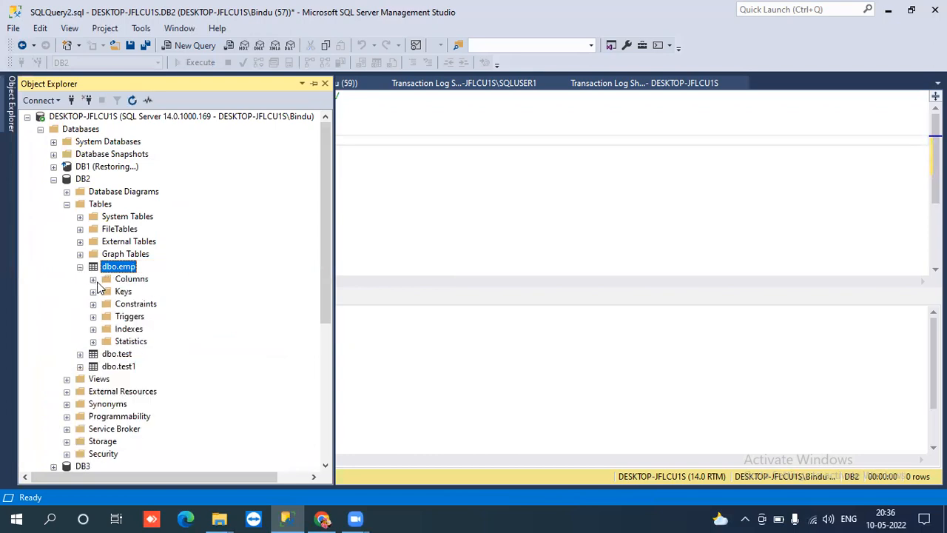
left_click(93, 279)
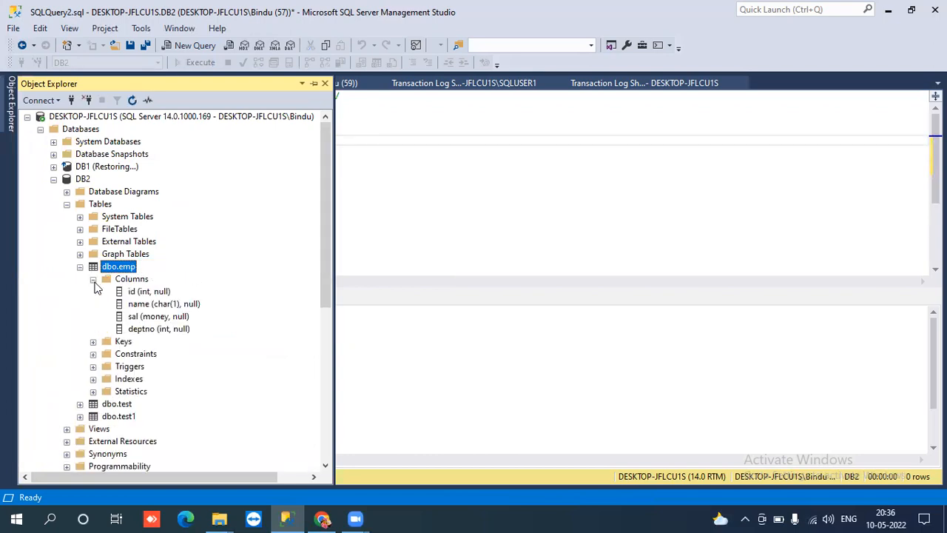
left_click(171, 334)
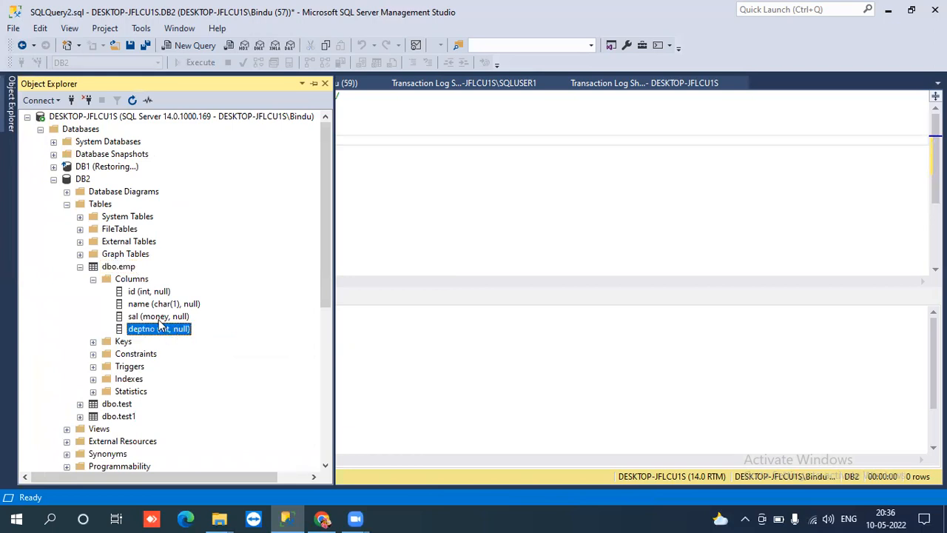
left_click(159, 320)
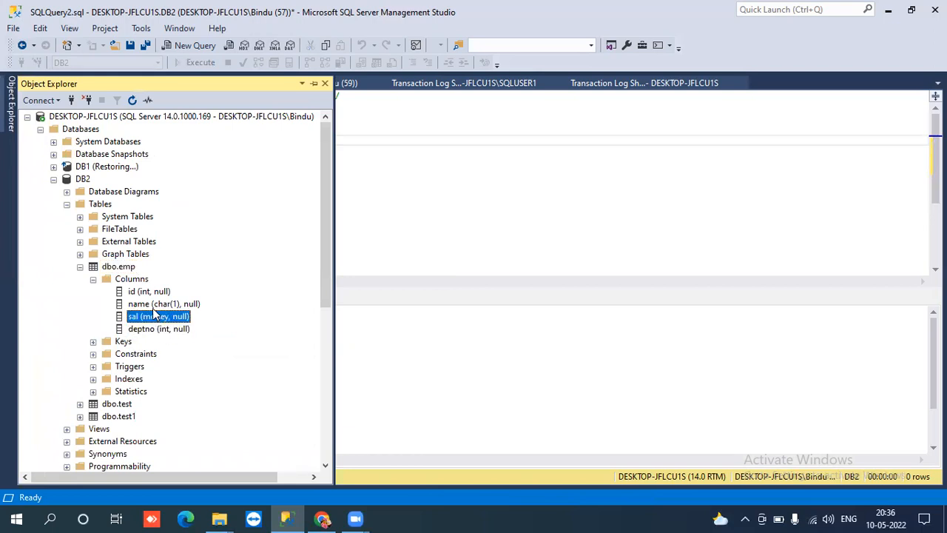
left_click(152, 307)
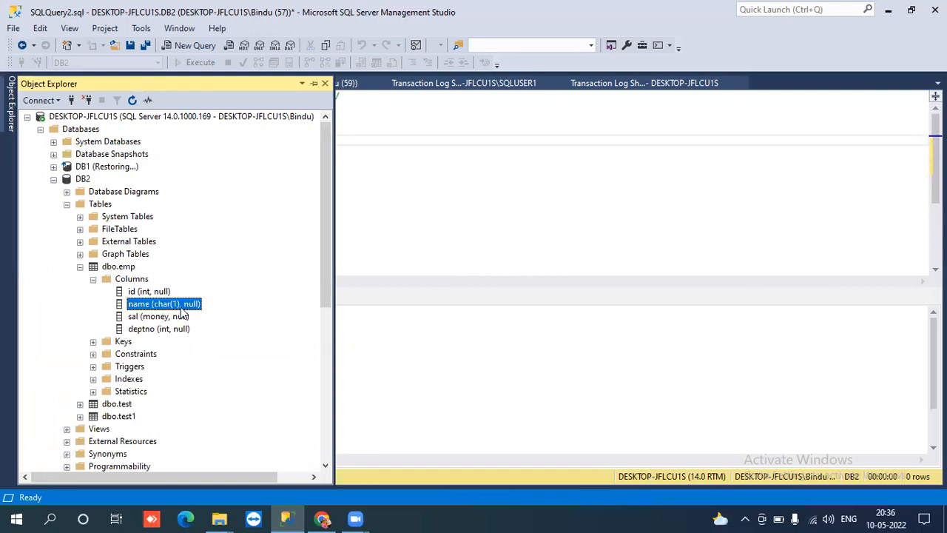
- Change the name column's data type to varchar(50) in the table designer and save
right_click(169, 312)
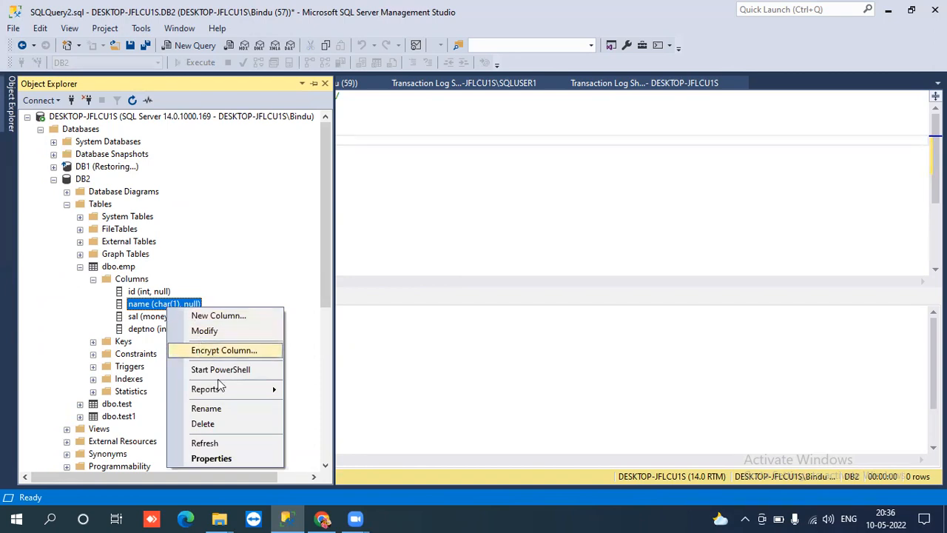
left_click(204, 331)
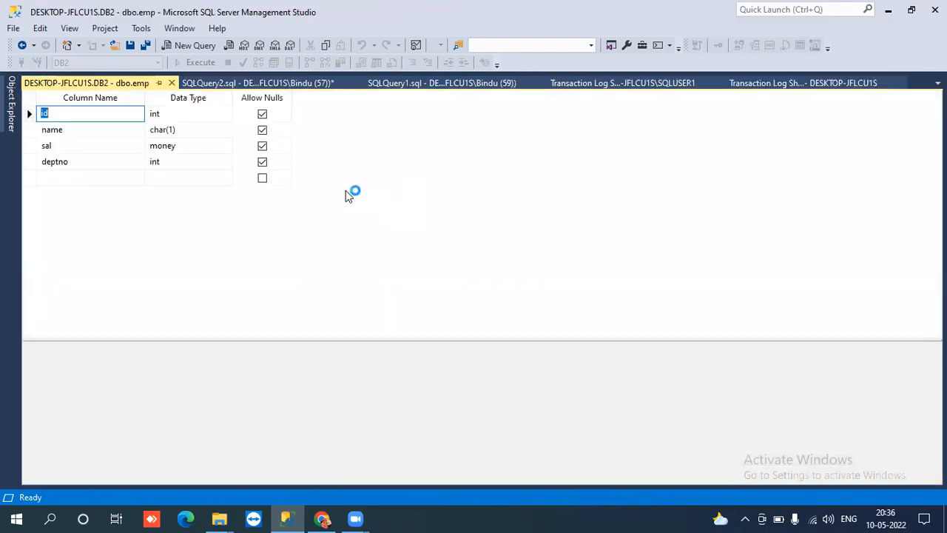
left_click(190, 131)
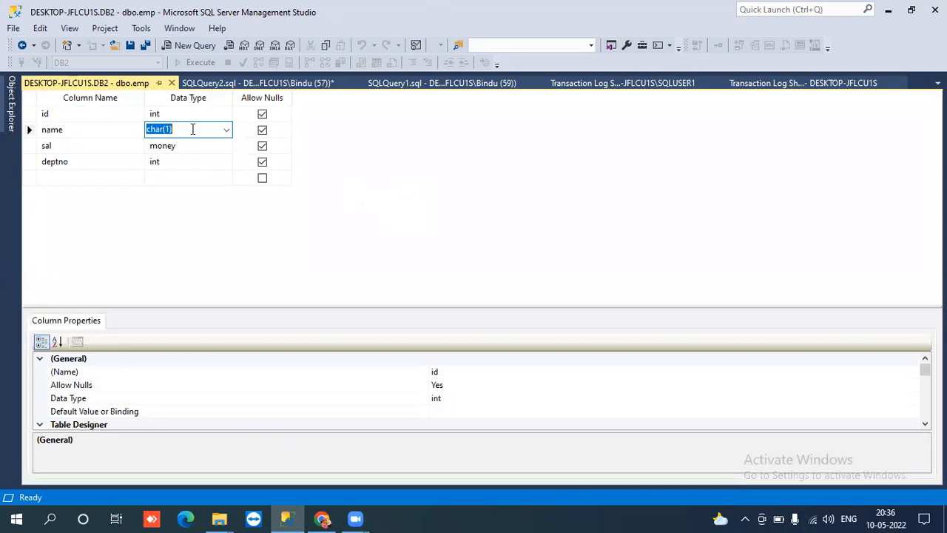
type("VARbinary")
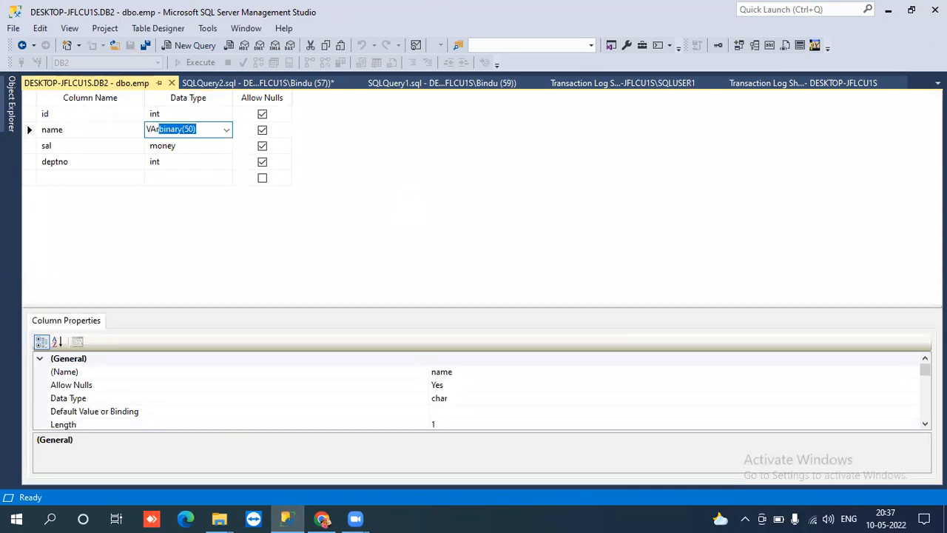
left_click(226, 129)
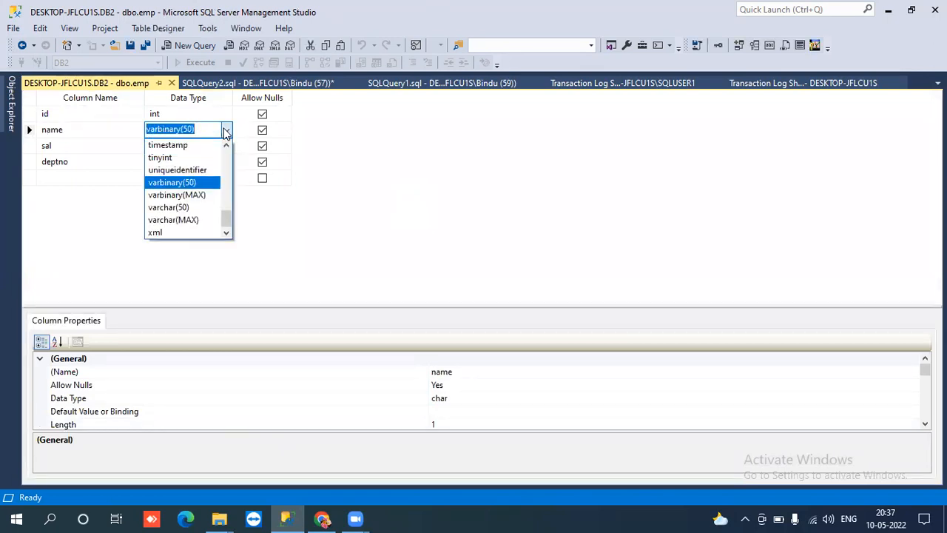
left_click(190, 207)
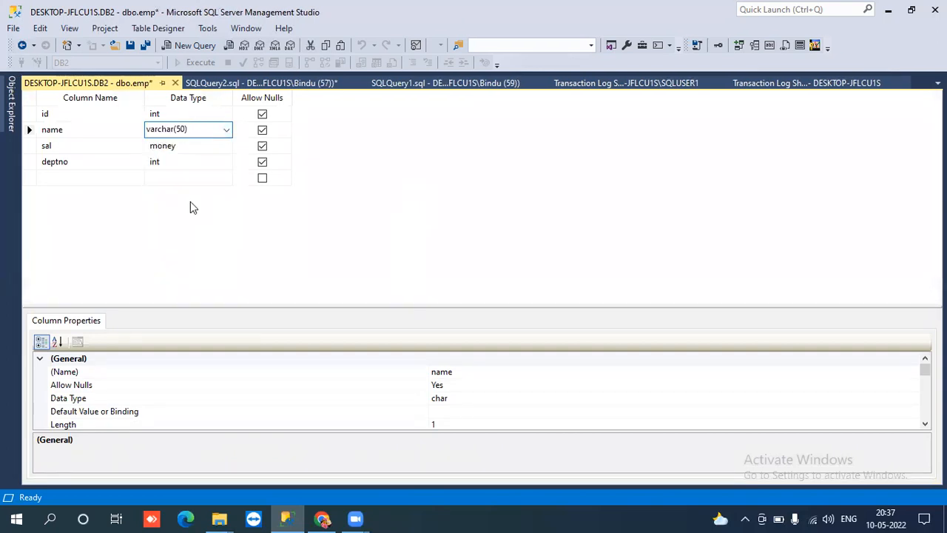
key("ctrl+s")
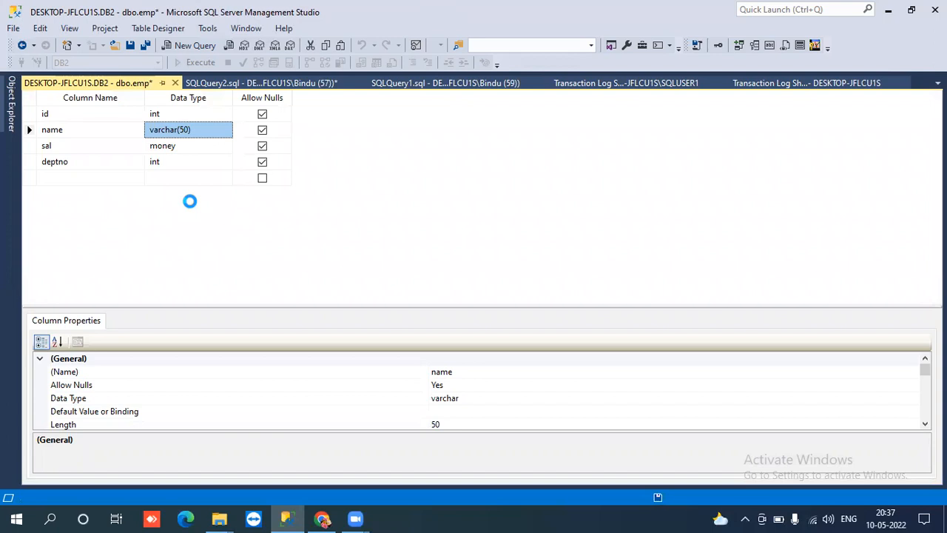
- Close the designer, change deptno from 'SA0' to 100, and run the insert successfully
left_click(172, 83)
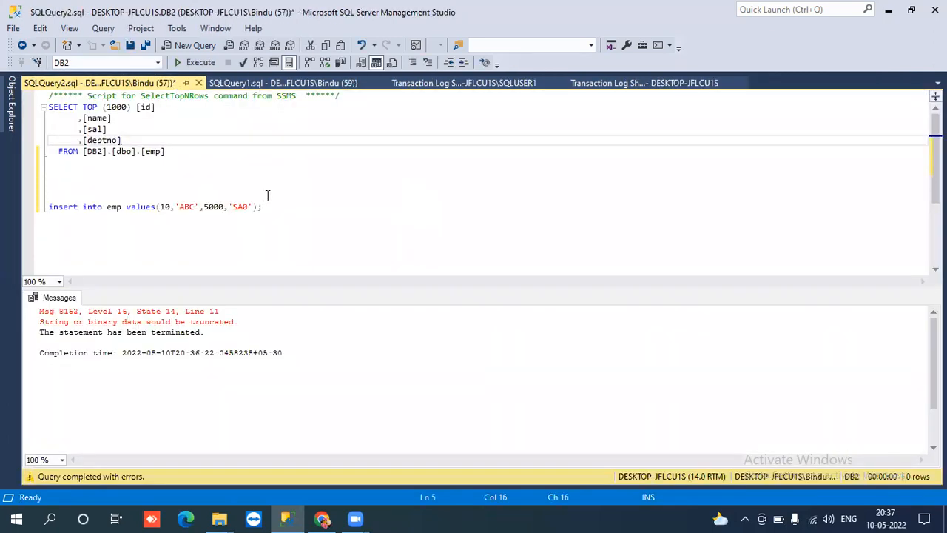
left_click_drag(281, 210, 20, 209)
key("F5")
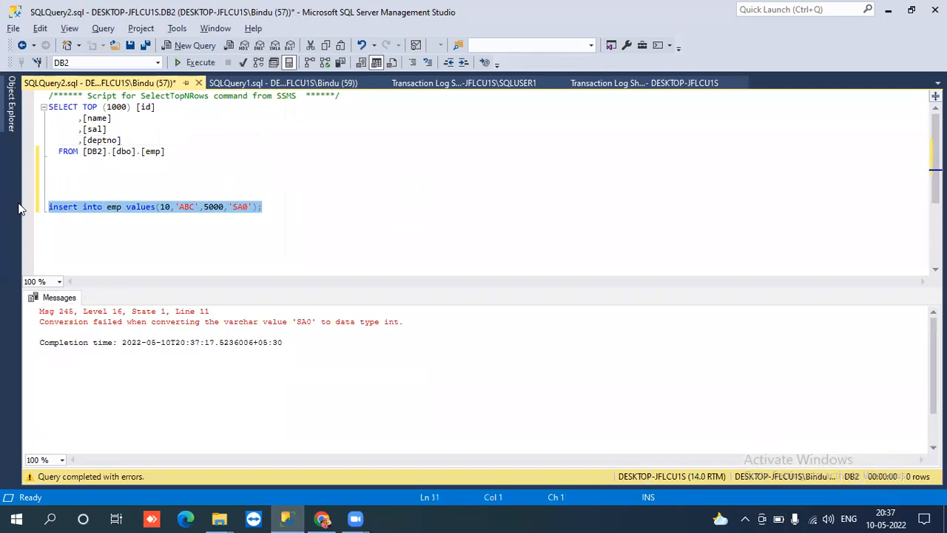
left_click(235, 215)
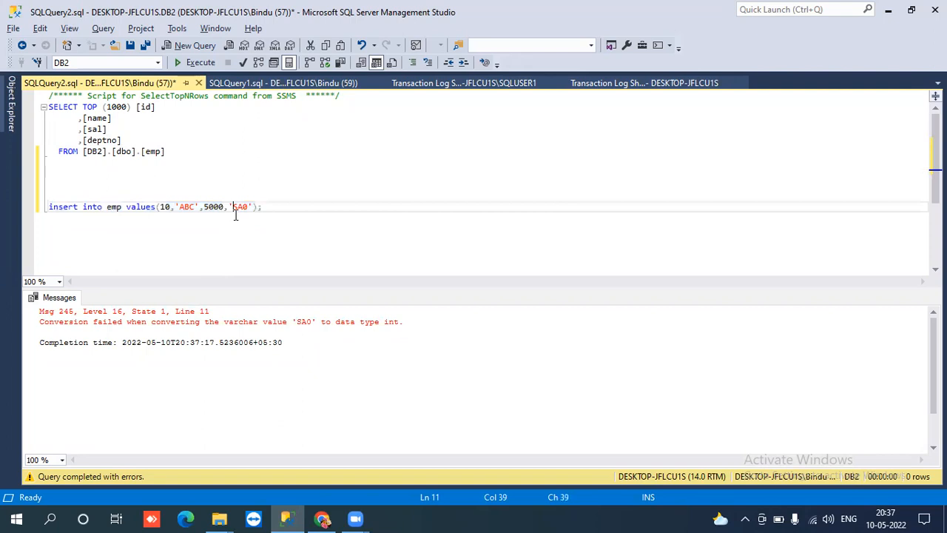
key("Delete")
key("Delete")
type("10")
key("BackSpace")
key("Right")
key("Right")
key("Right")
key("Delete")
left_click_drag(268, 208, 38, 214)
key("F5")
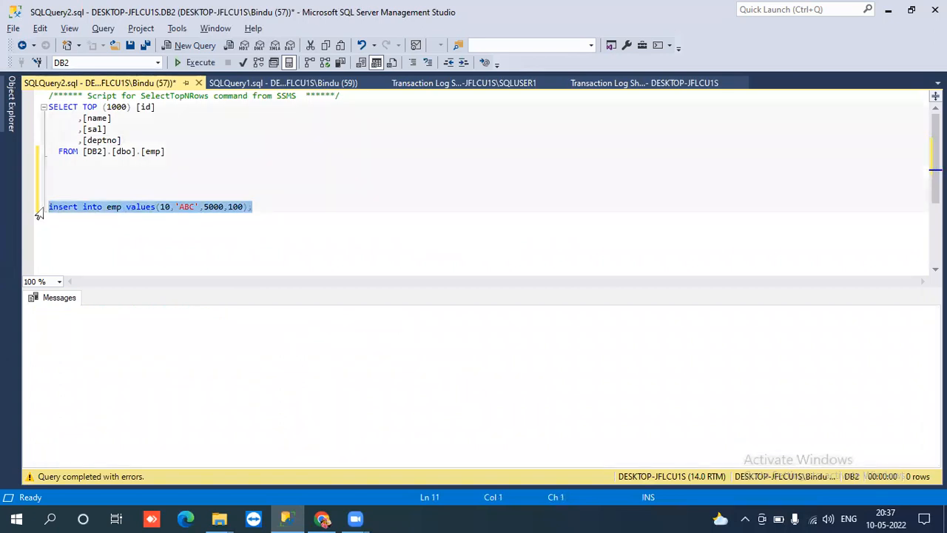
- Rerun the SELECT to confirm emp now holds row 10, ABC, 5000, 100
left_click(100, 181)
left_click_drag(84, 173, 46, 106)
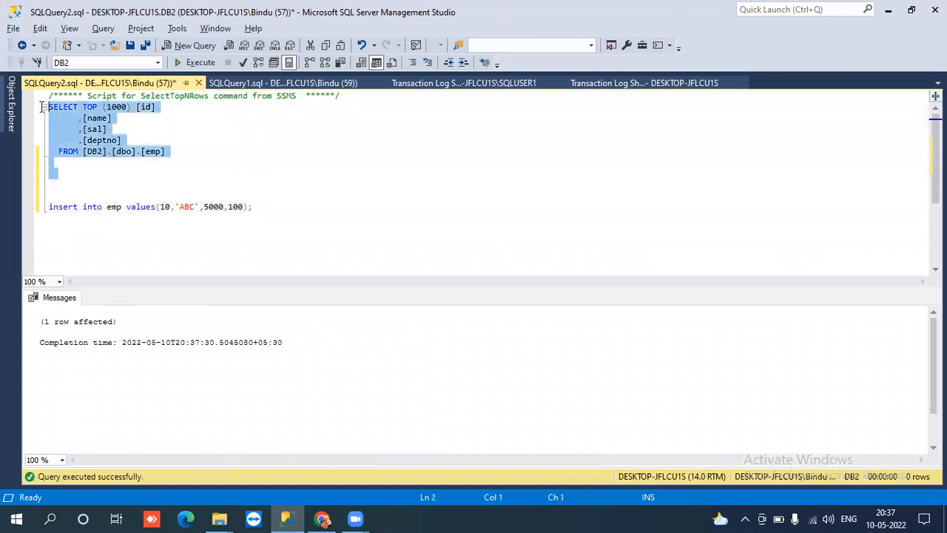
left_click(194, 64)
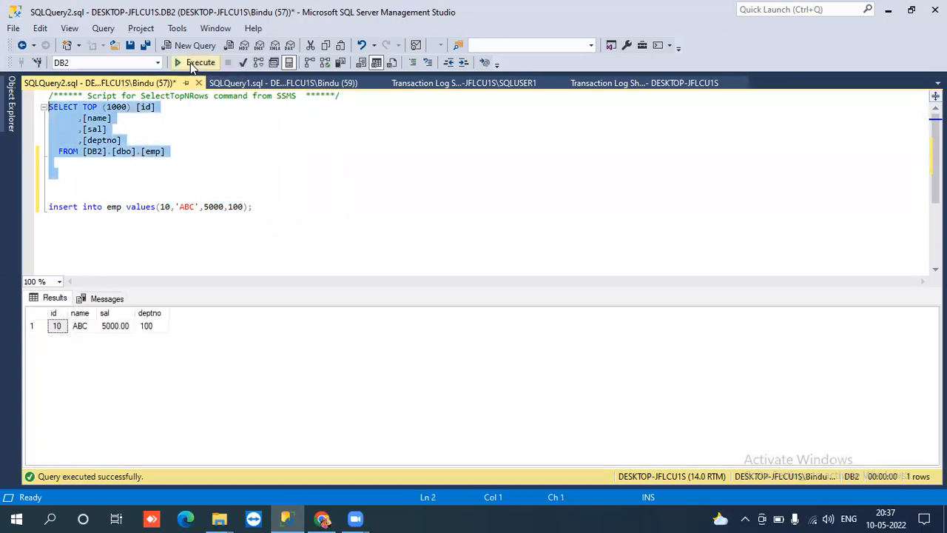
- Collapse the primary server's tree and switch to the query connected to SQLUSER1
left_click(12, 103)
left_click(53, 179)
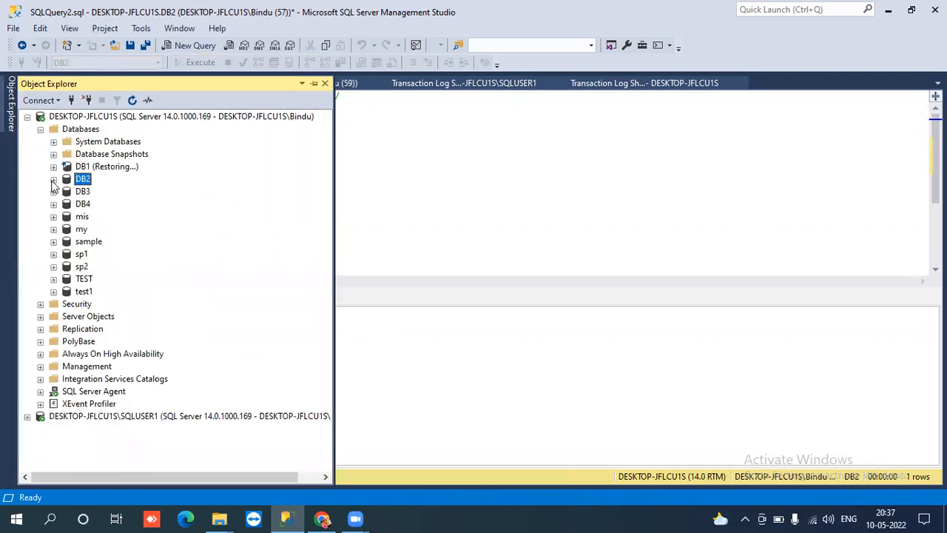
left_click(28, 117)
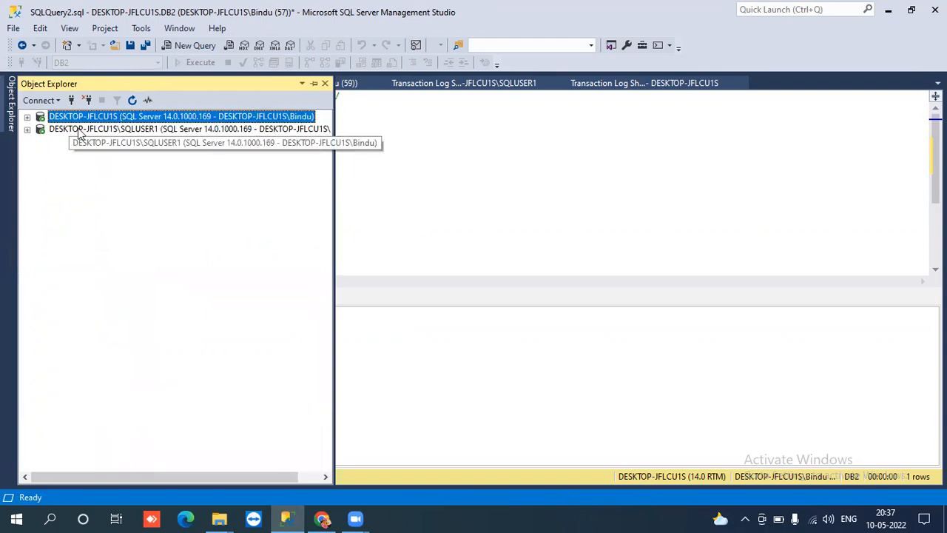
left_click(75, 130)
left_click(468, 140)
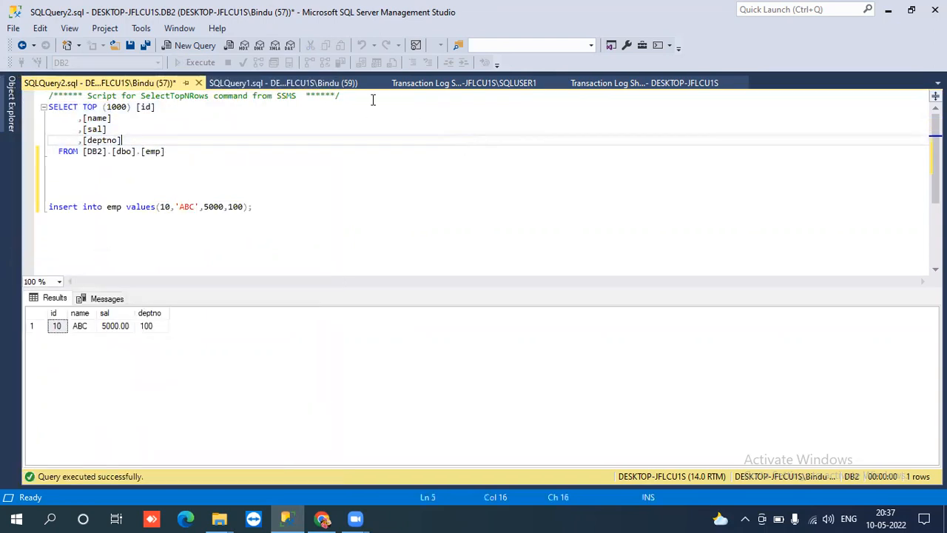
left_click(296, 83)
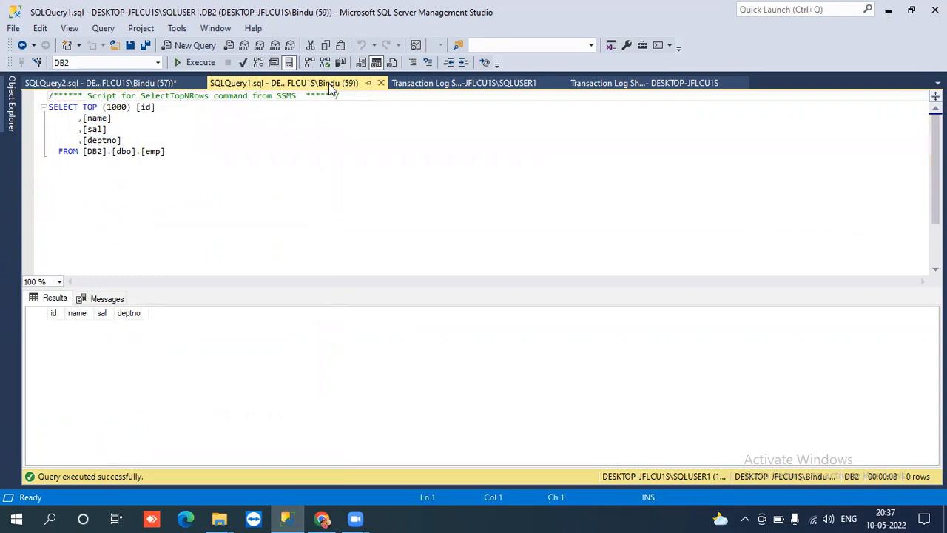
- Rerun the emp query on SQLUSER1 several times; it still returns 0 rows
left_click(188, 64)
left_click(189, 64)
left_click(188, 64)
left_click(189, 63)
left_click(13, 110)
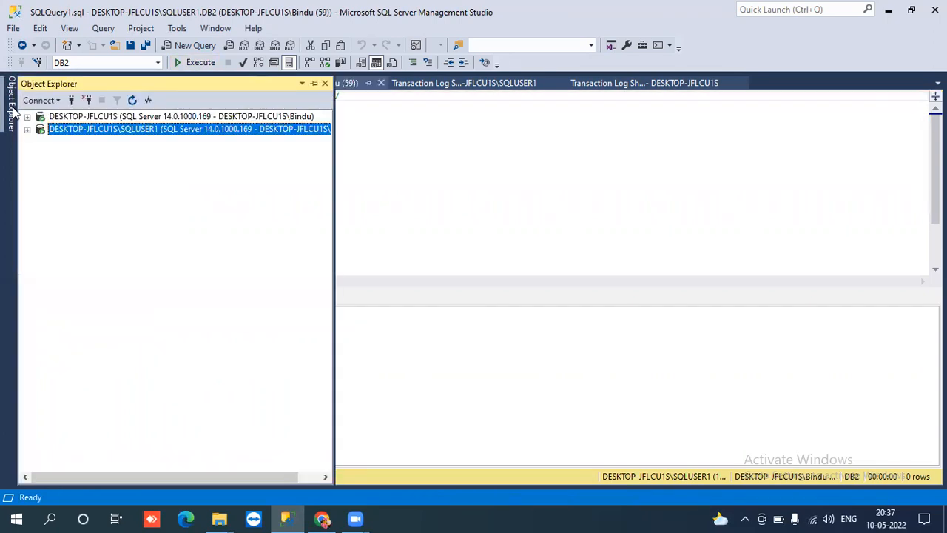
- Start the primary's LSBackup_DB2 Agent job and close the progress window once both steps succeed
left_click(27, 116)
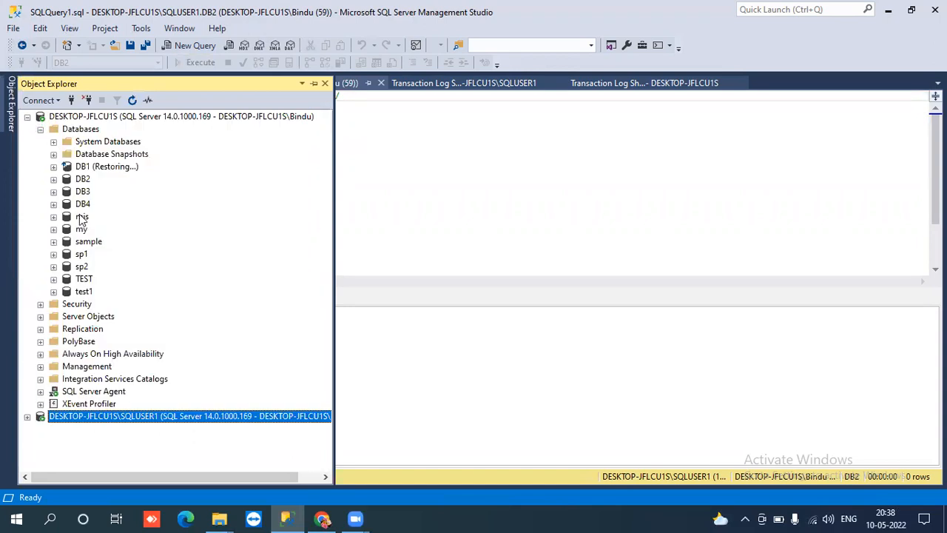
left_click(40, 129)
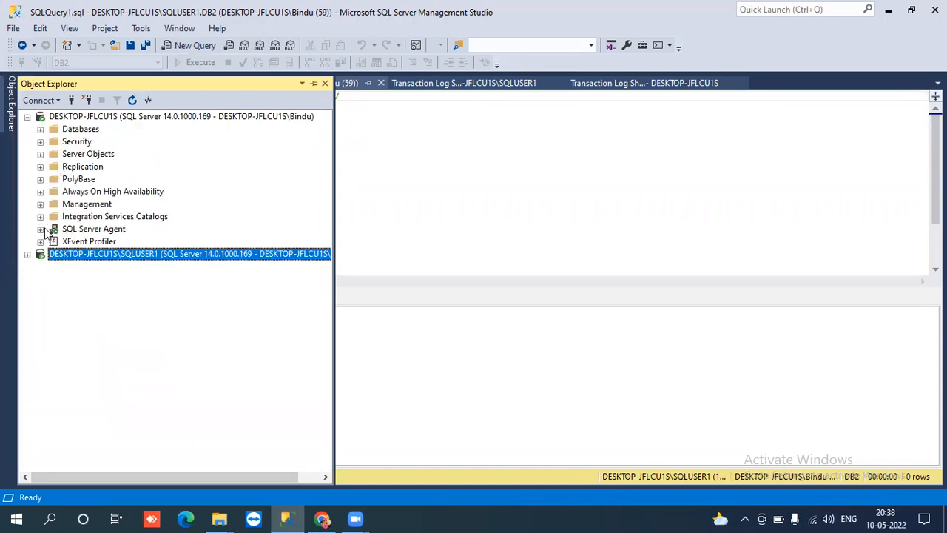
left_click(40, 229)
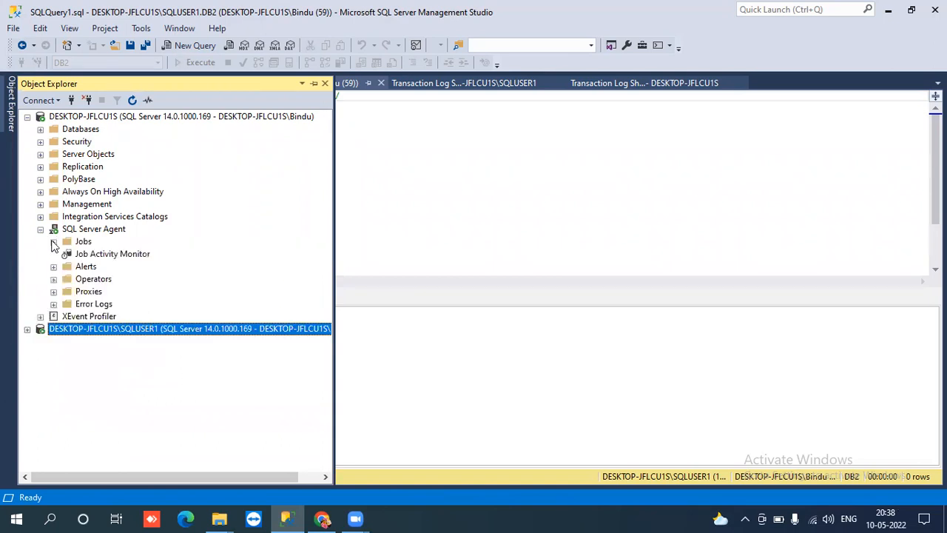
left_click(54, 242)
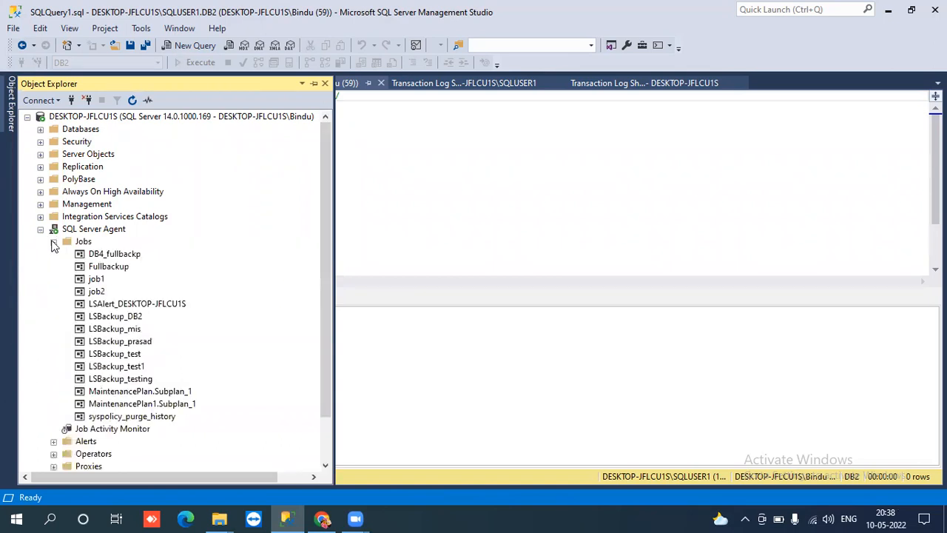
right_click(113, 319)
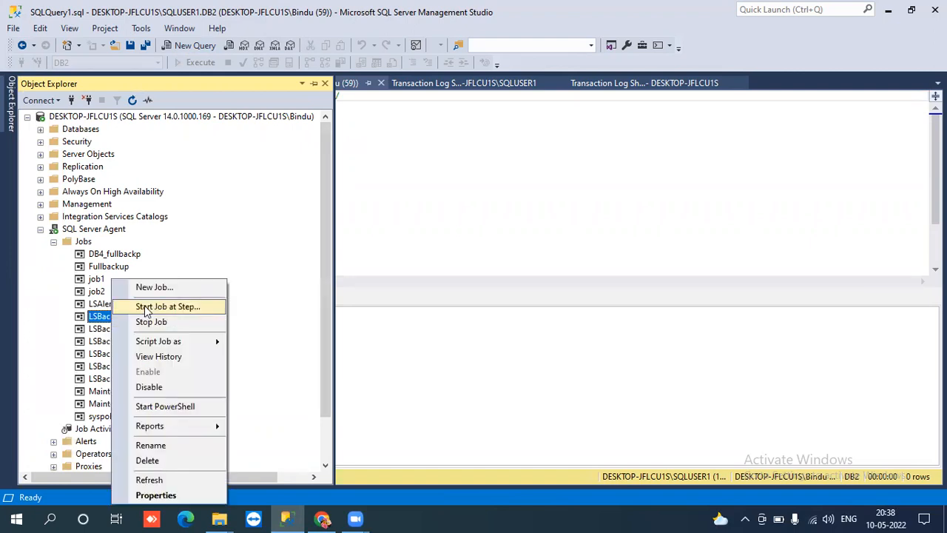
left_click(146, 309)
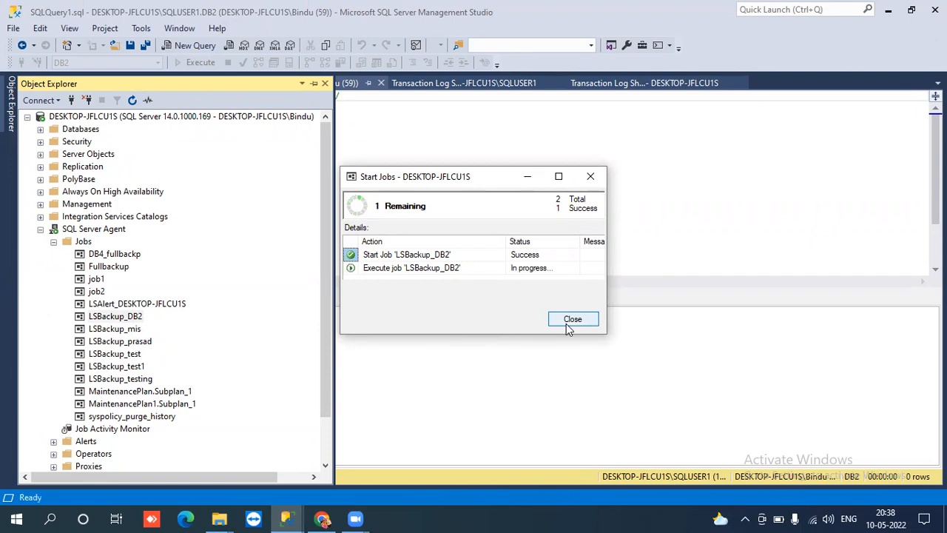
left_click(570, 323)
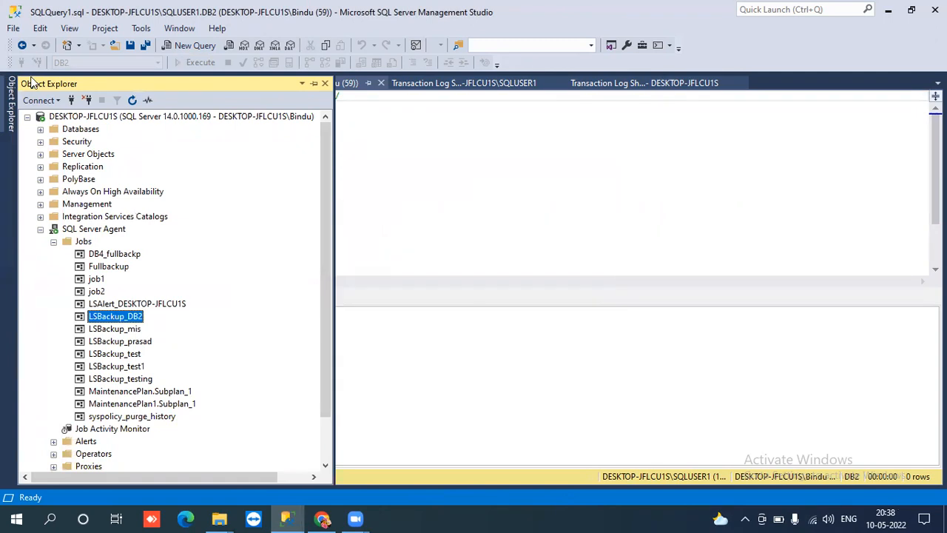
- In SQLUSER1's Agent Jobs, start LSCopy_DESKTOP-JFLCU1S_DB2 and close its 2 of 2 success report
left_click(27, 117)
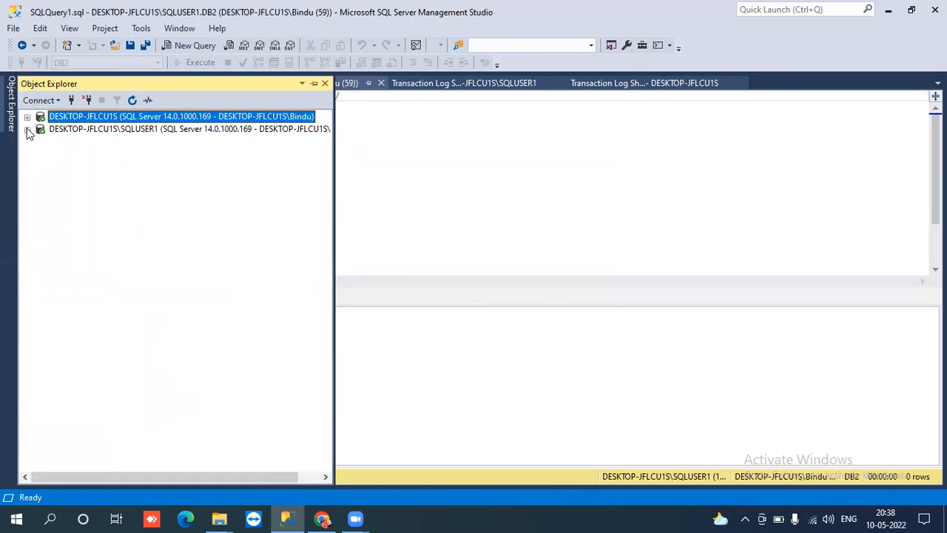
left_click(28, 130)
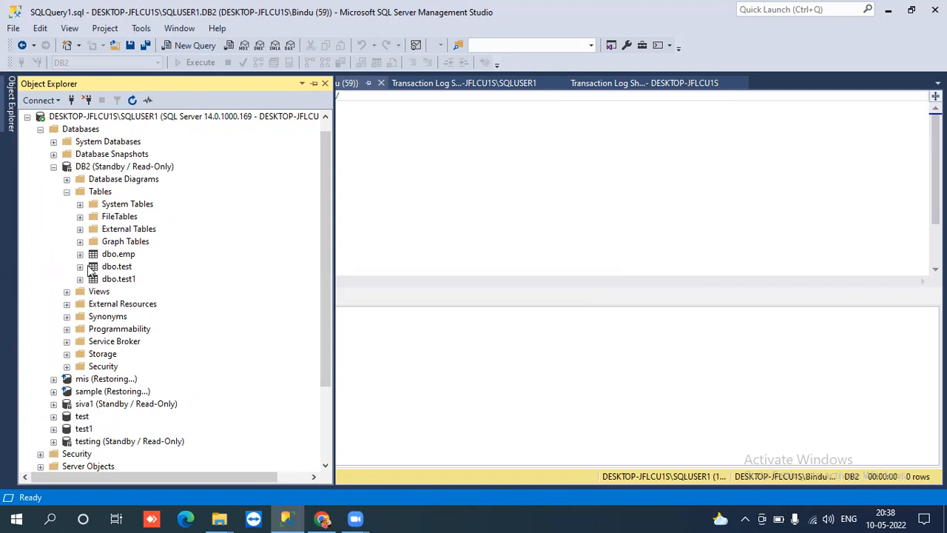
left_click(40, 130)
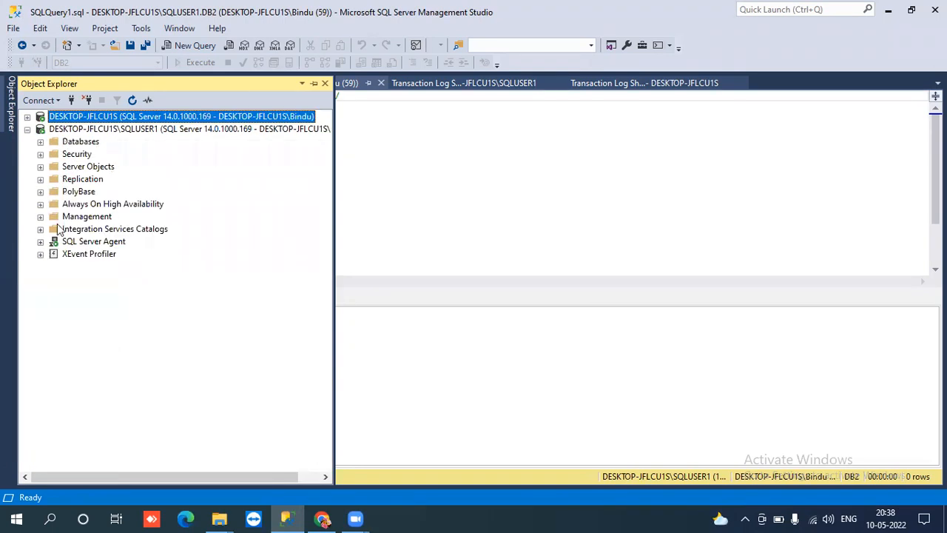
left_click(41, 242)
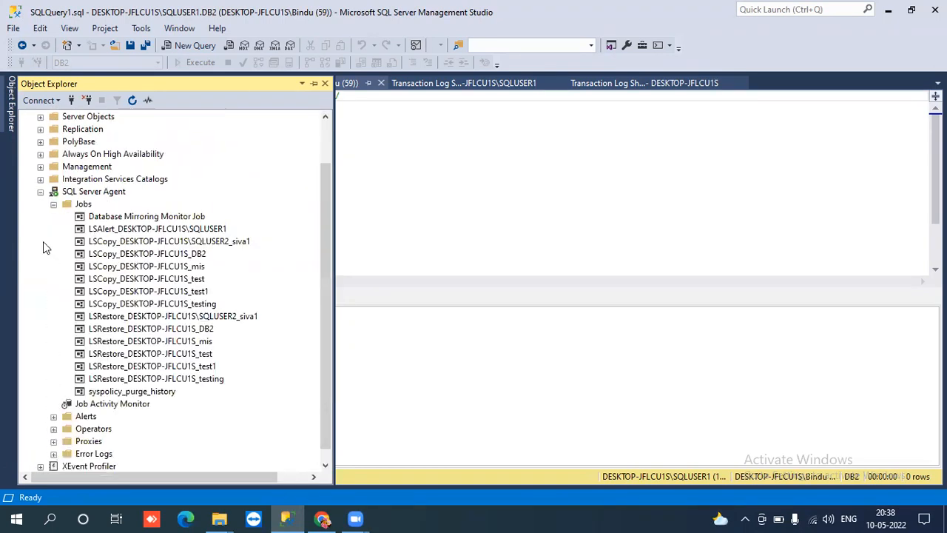
left_click(147, 242)
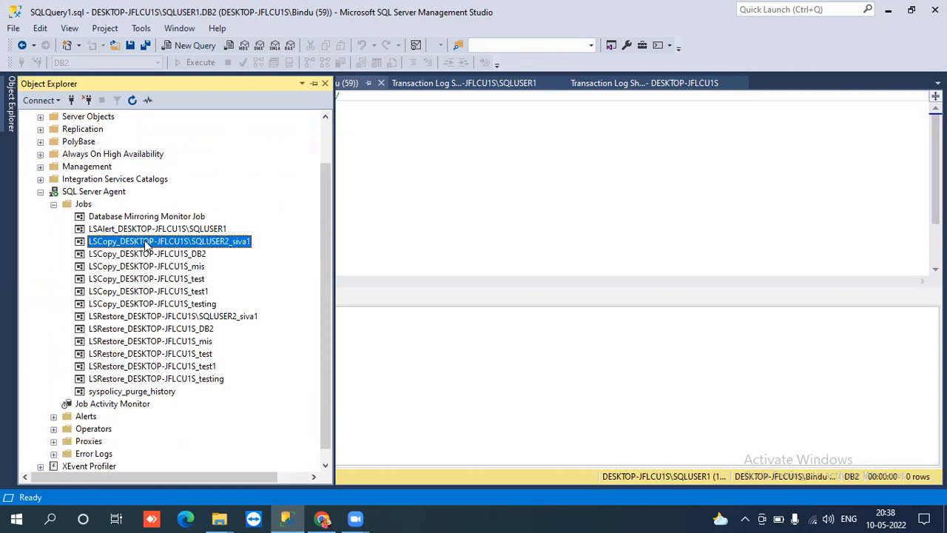
right_click(155, 255)
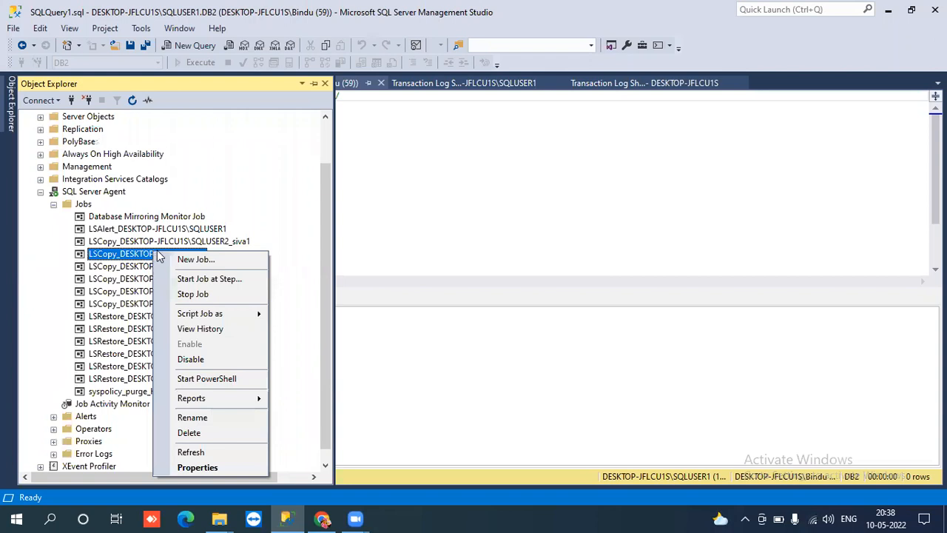
left_click(187, 279)
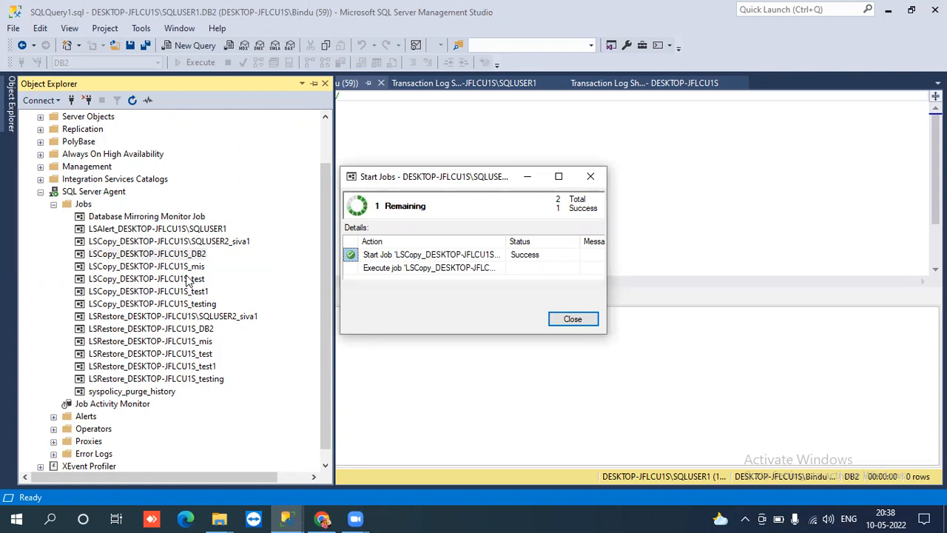
left_click(574, 319)
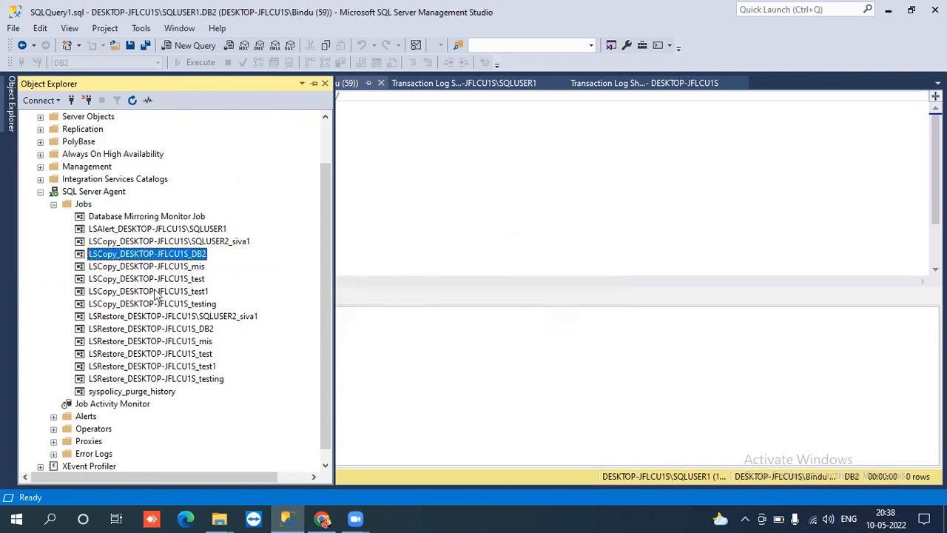
- Start the LSRestore_DESKTOP-JFLCU1S_DB2 job at step and close the finished job report
left_click(140, 329)
right_click(140, 329)
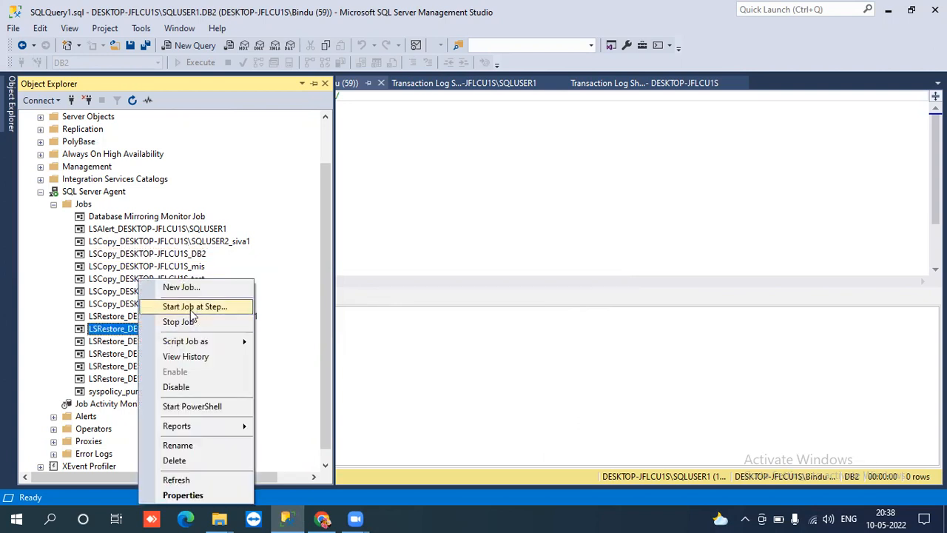
left_click(190, 308)
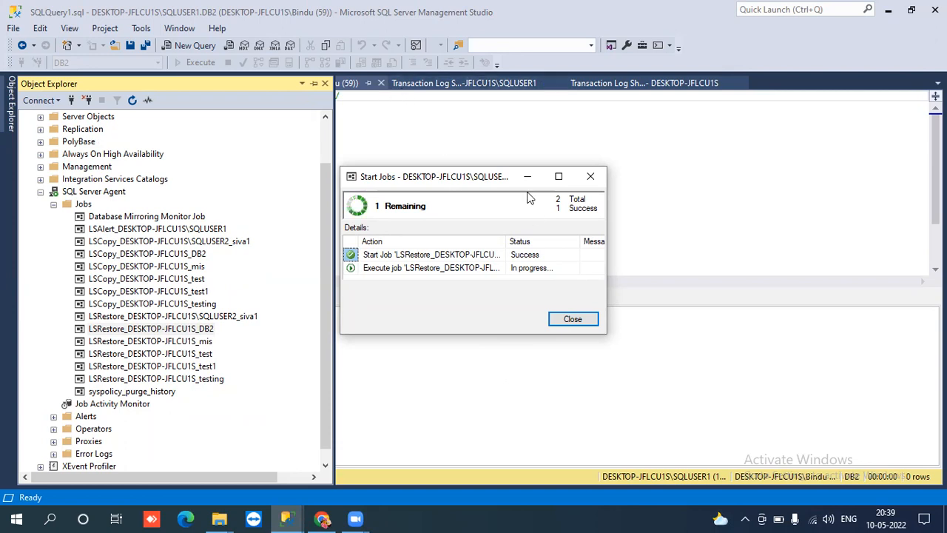
left_click(591, 176)
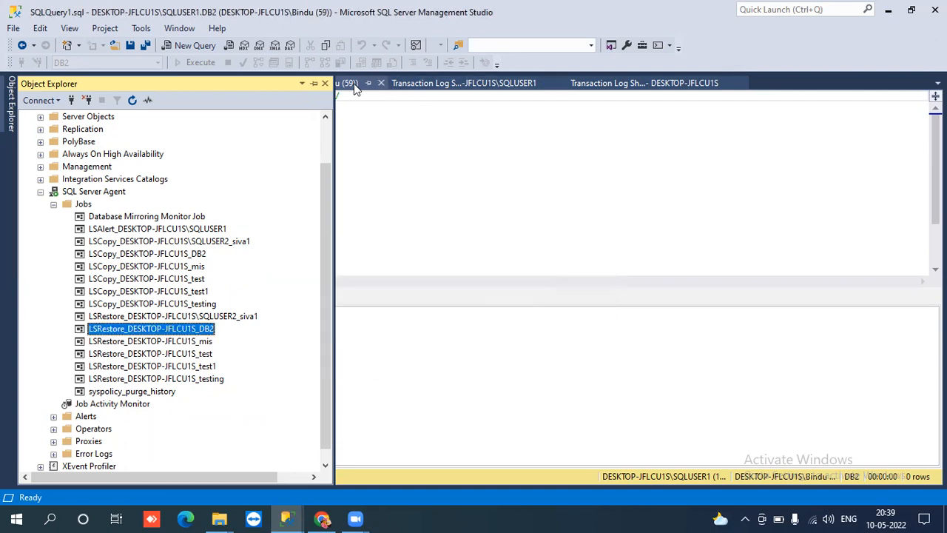
- Rerun the secondary's emp query, then run only the SELECT in SQLQuery2 against the primary
left_click(354, 84)
left_click(189, 65)
left_click(188, 65)
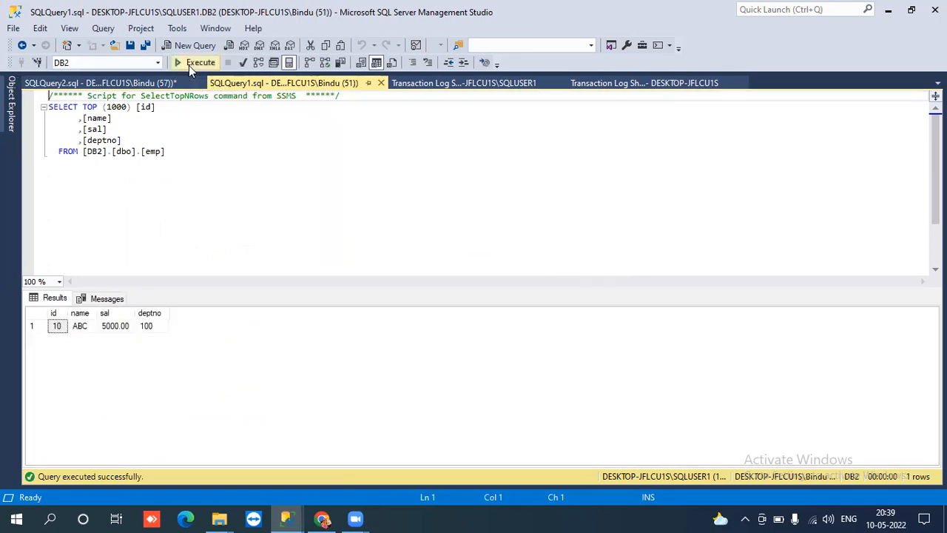
left_click(154, 82)
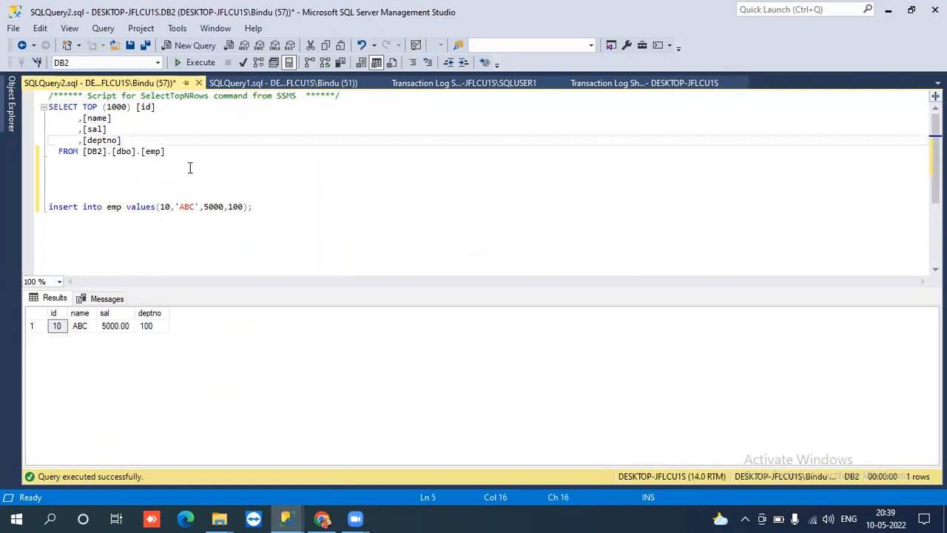
left_click_drag(175, 152, 48, 106)
left_click(196, 63)
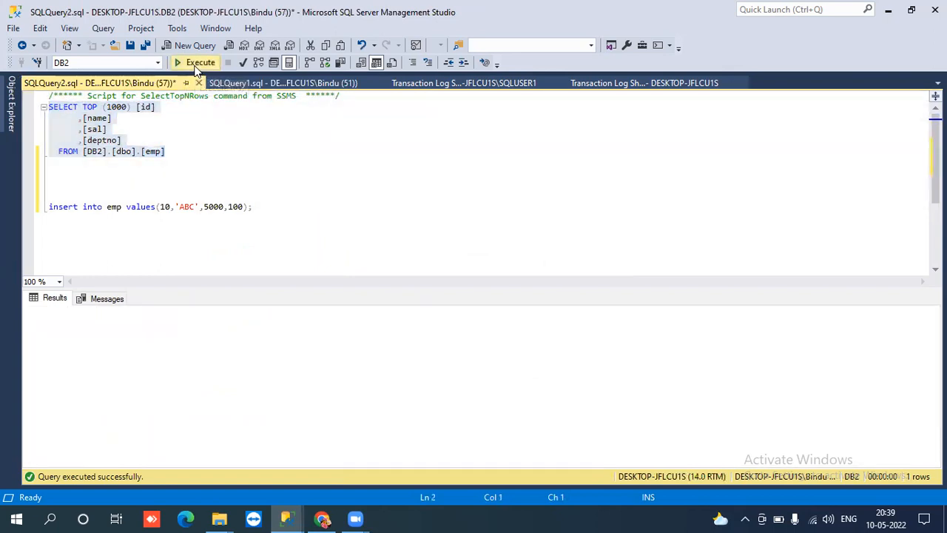
- Rerun the SQLQuery1 emp query on SQLUSER1, now returning row 10, ABC, 5000.00, 100
left_click(252, 84)
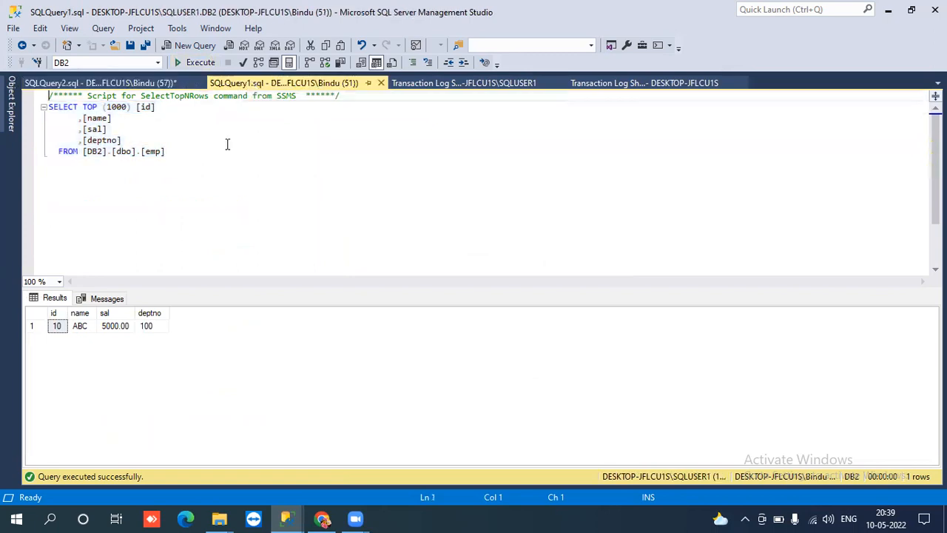
left_click_drag(140, 151, 47, 106)
left_click(199, 160)
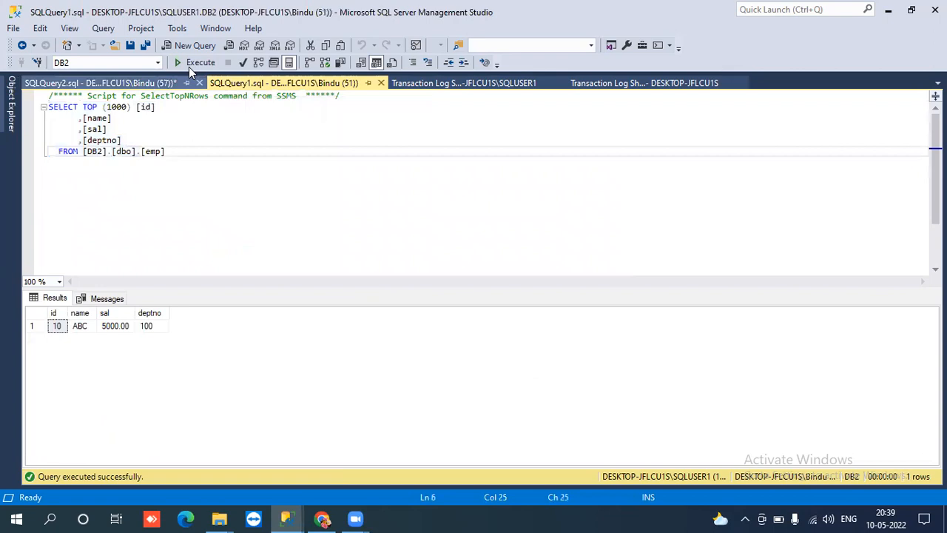
left_click(191, 65)
left_click(190, 65)
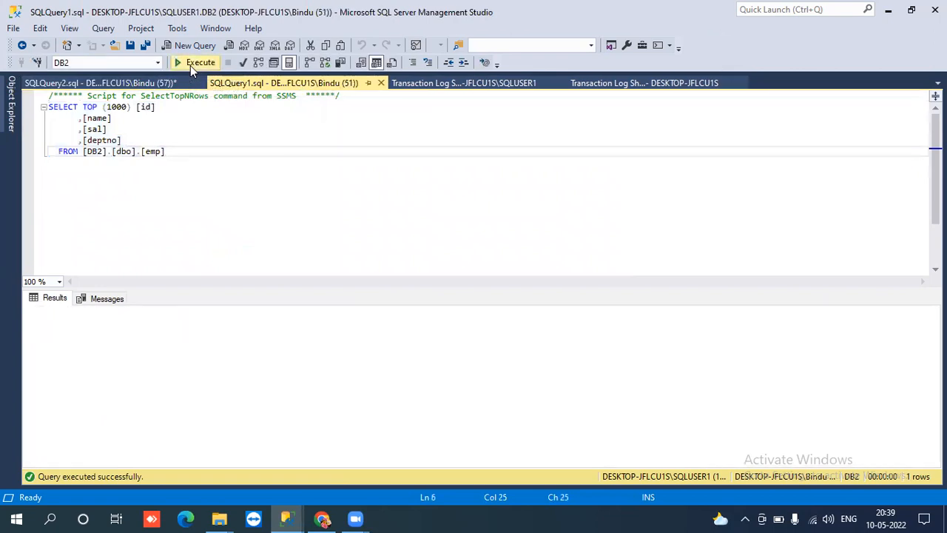
left_click(190, 65)
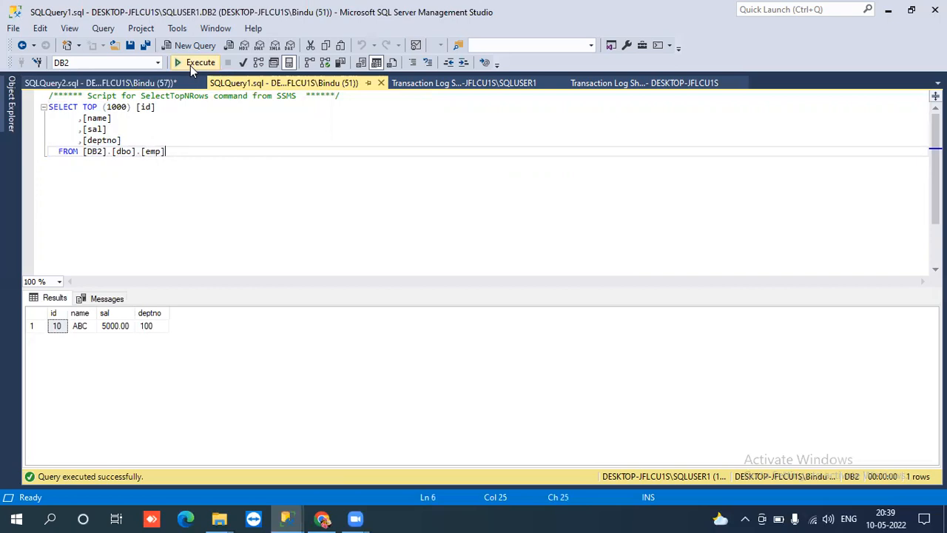
- Collapse the SQL Server Agent branch and the SQLUSER1 server tree
mouse_move(13, 111)
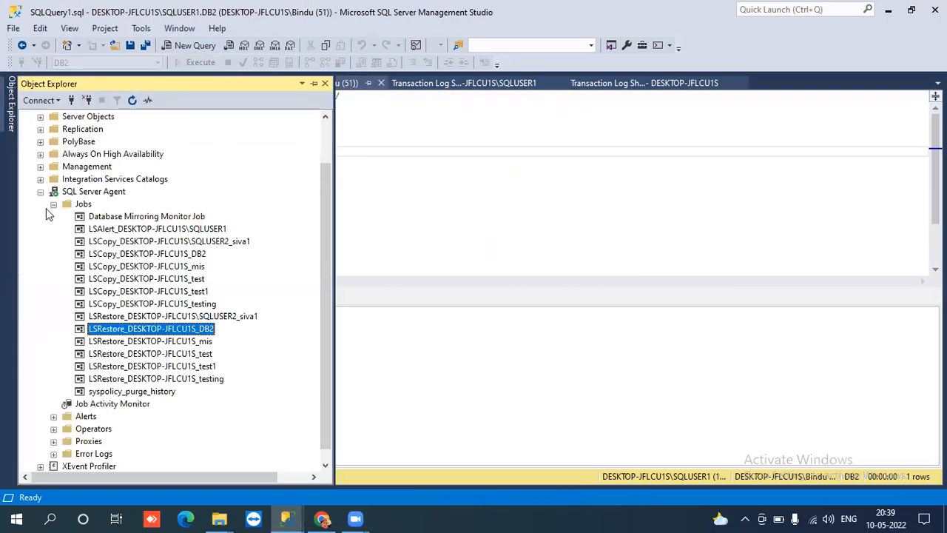
left_click(40, 191)
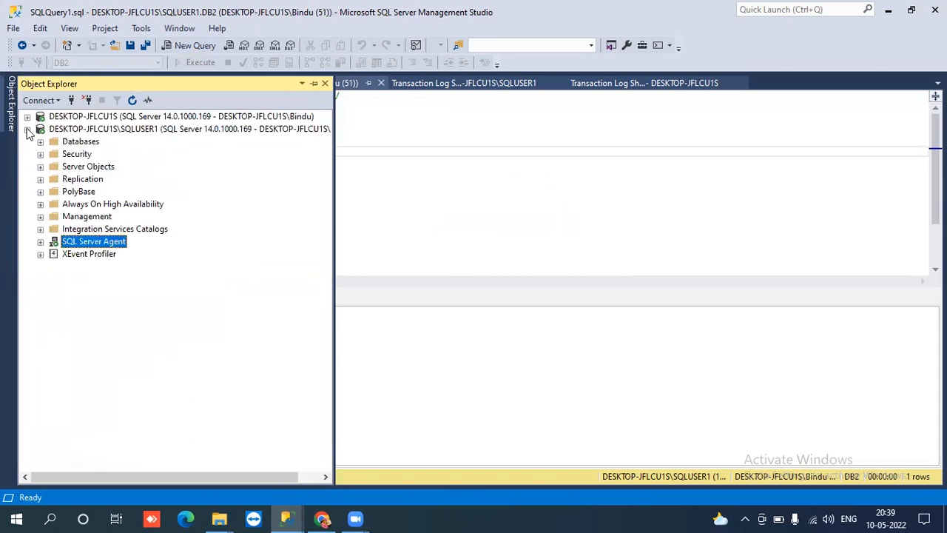
left_click(28, 128)
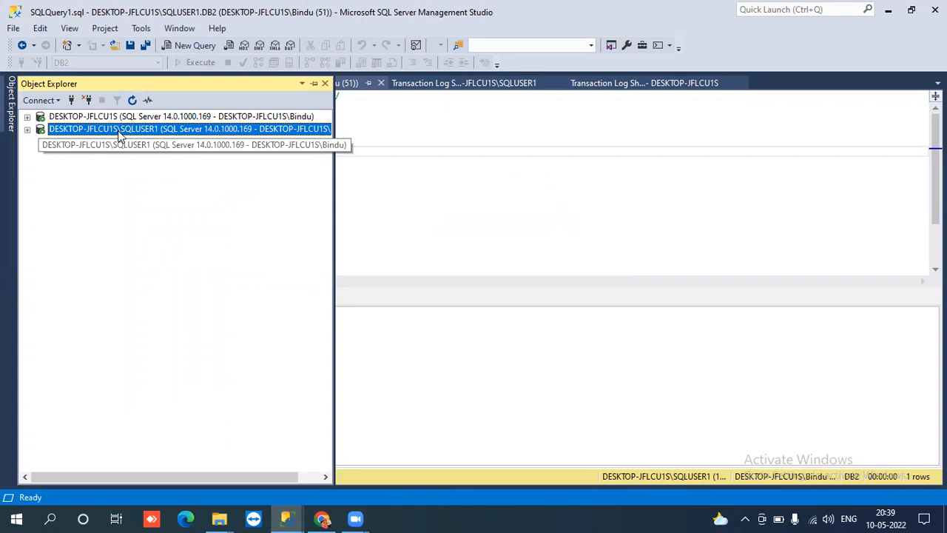
- Collapse DESKTOP-JFLCU1S's SQL Server Agent branch and server node, leaving SQLUSER1 selected
left_click(427, 165)
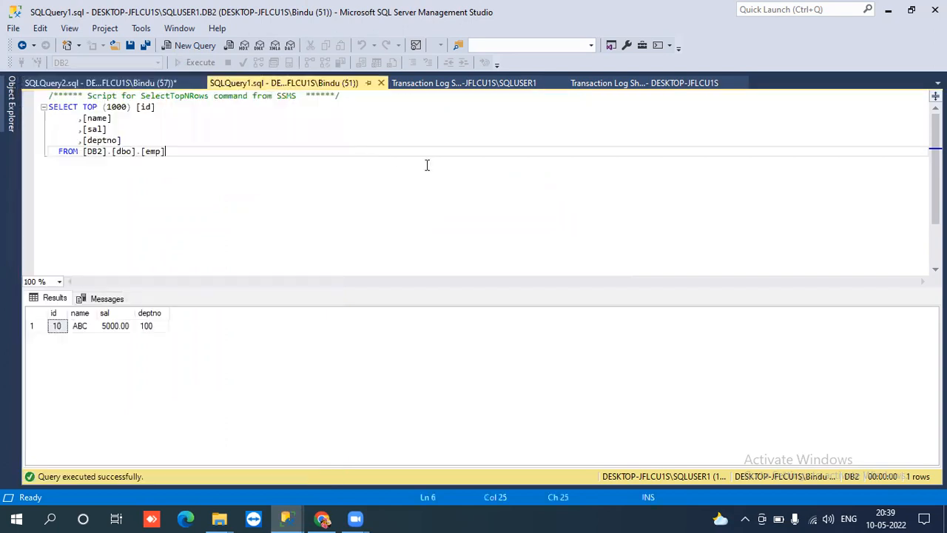
left_click(9, 100)
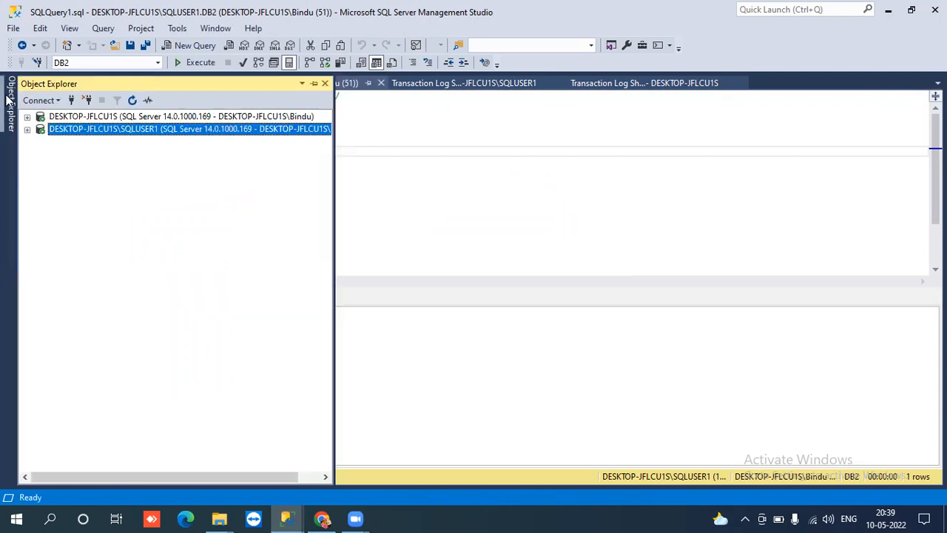
left_click(53, 118)
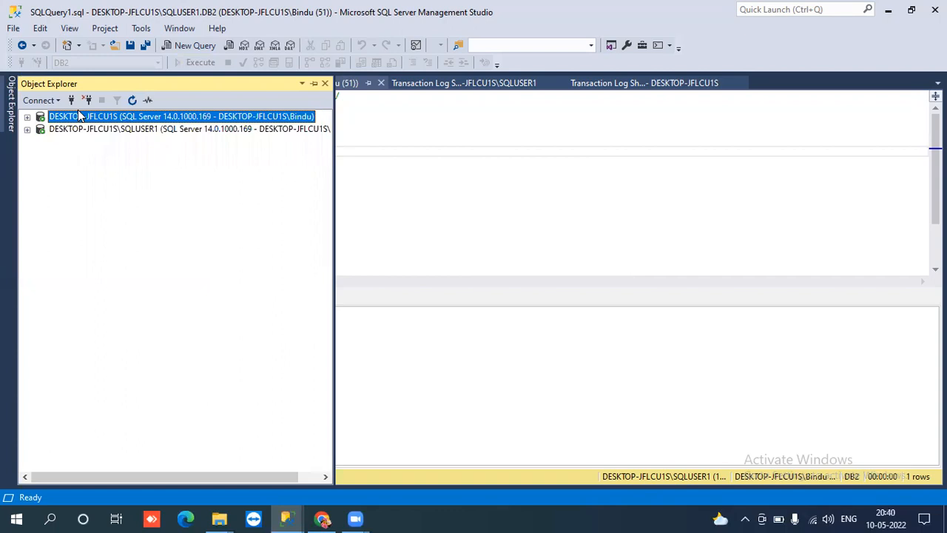
left_click(28, 116)
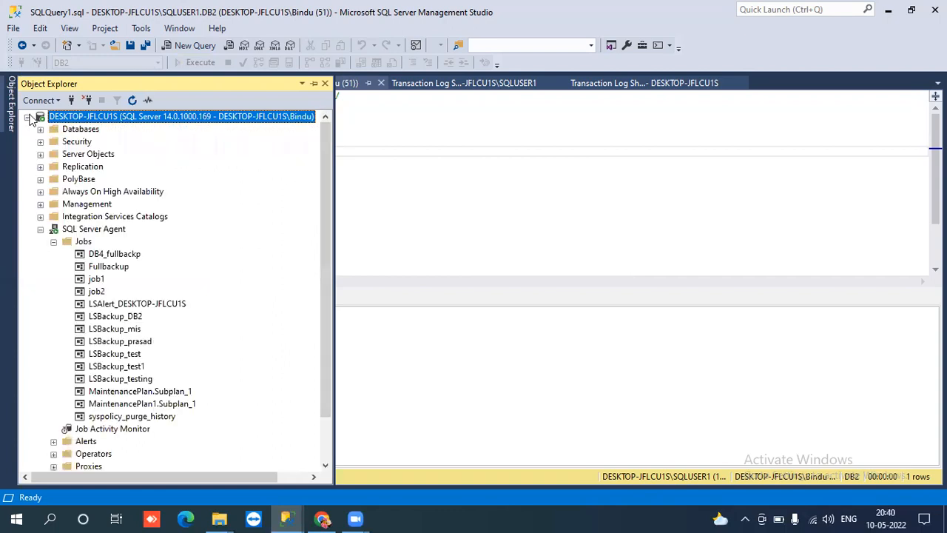
left_click(42, 230)
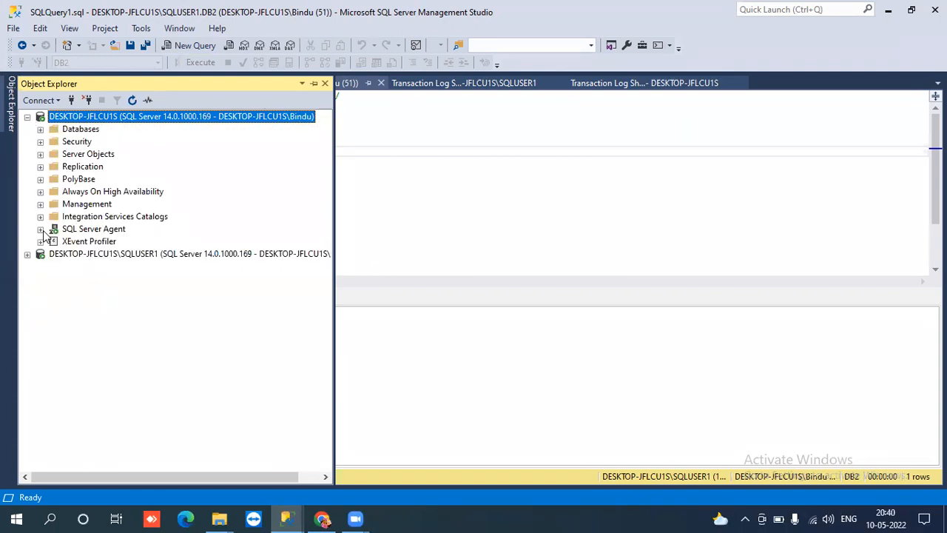
left_click(28, 117)
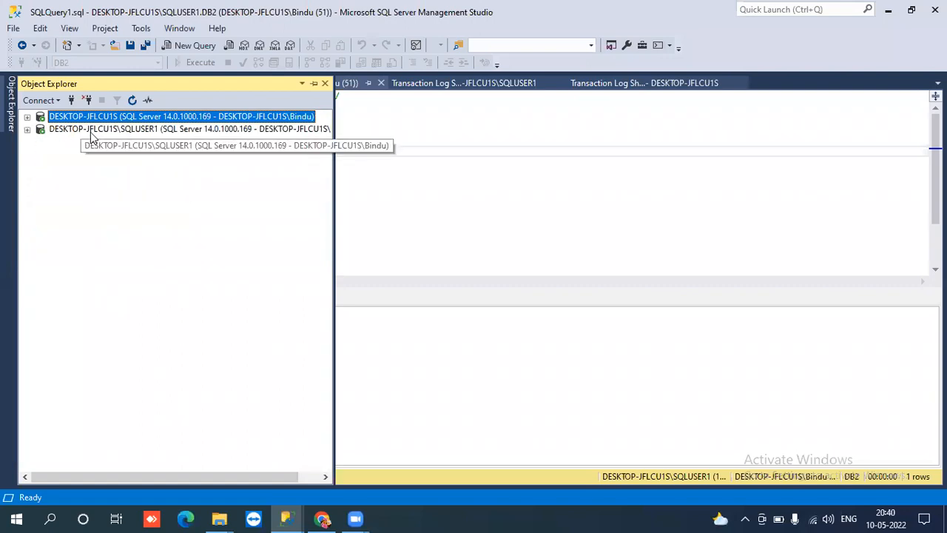
left_click(92, 131)
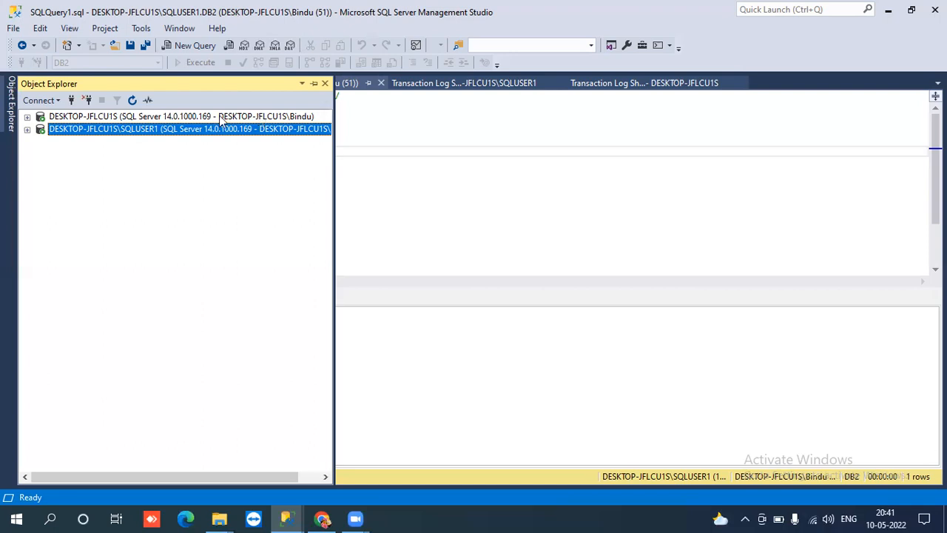
- Toggle the DESKTOP-JFLCU1S node closed and return to the SQLUSER1 emp query results
left_click(28, 118)
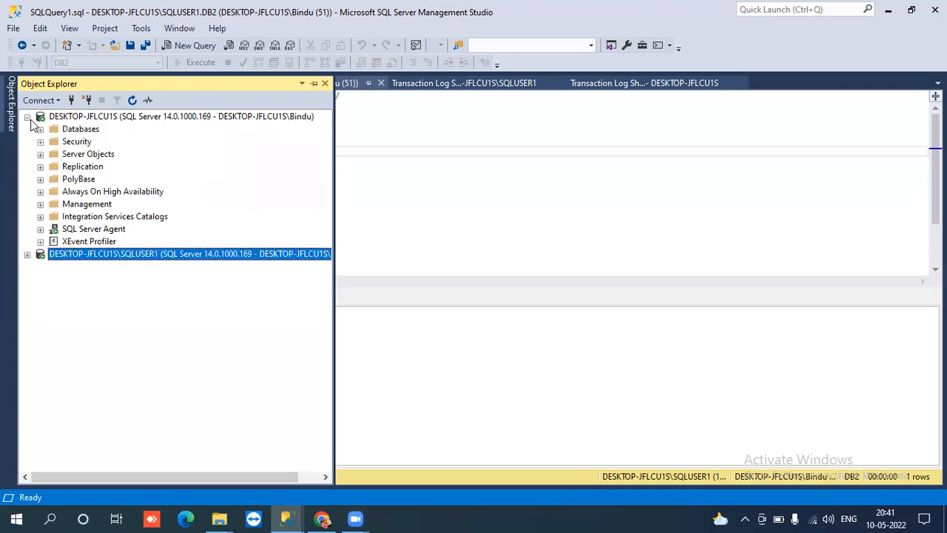
left_click(28, 116)
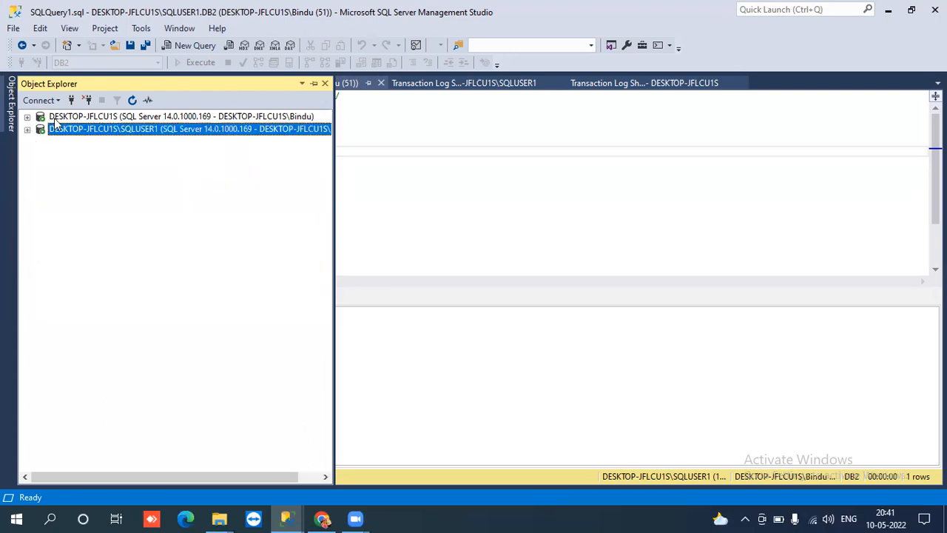
left_click(42, 119)
left_click(27, 117)
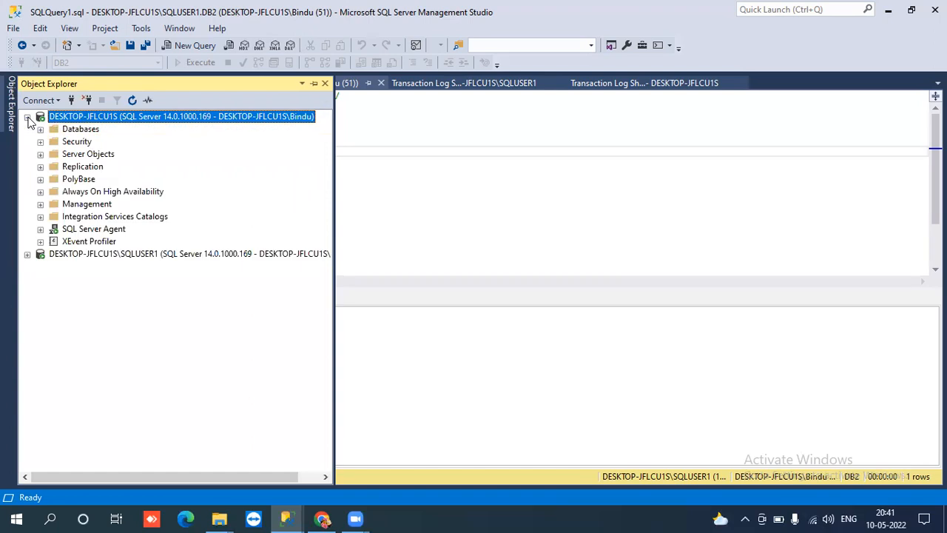
left_click(27, 117)
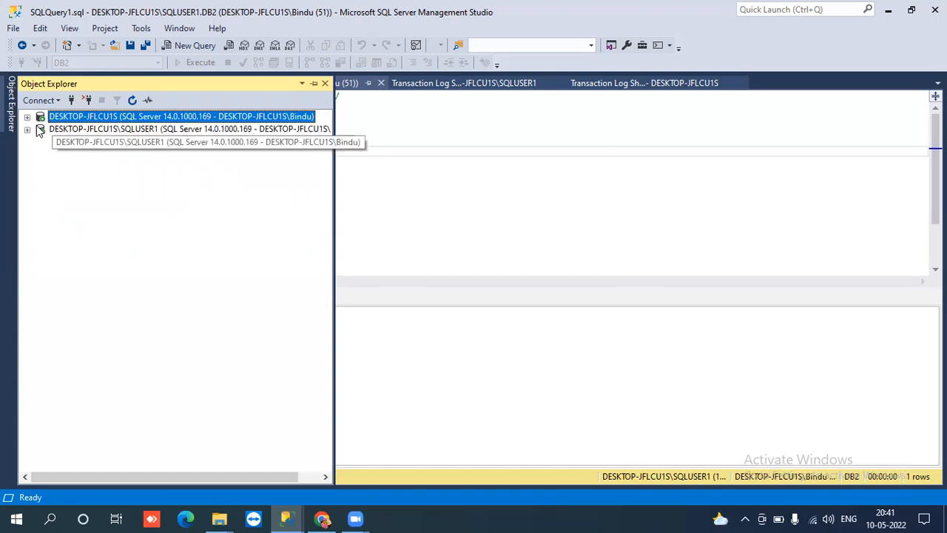
left_click(28, 117)
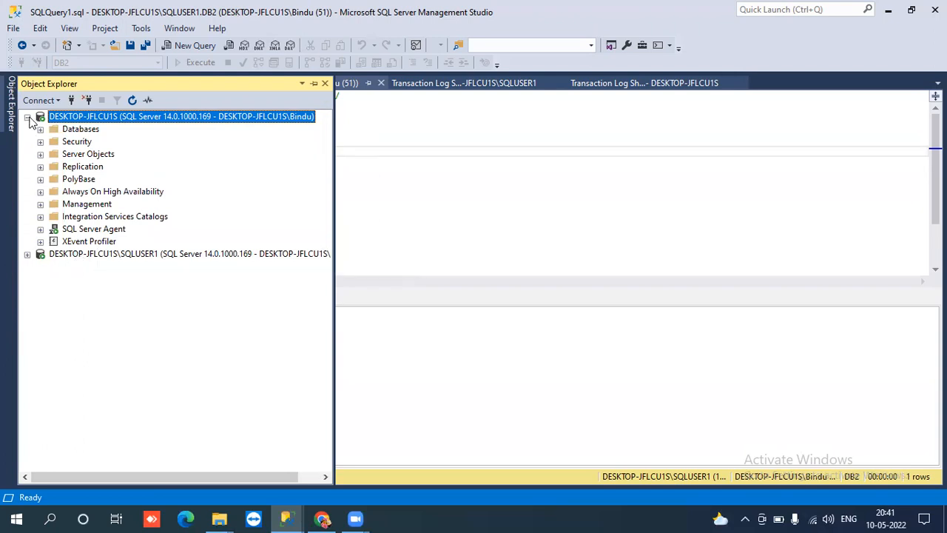
left_click(27, 117)
left_click(56, 129)
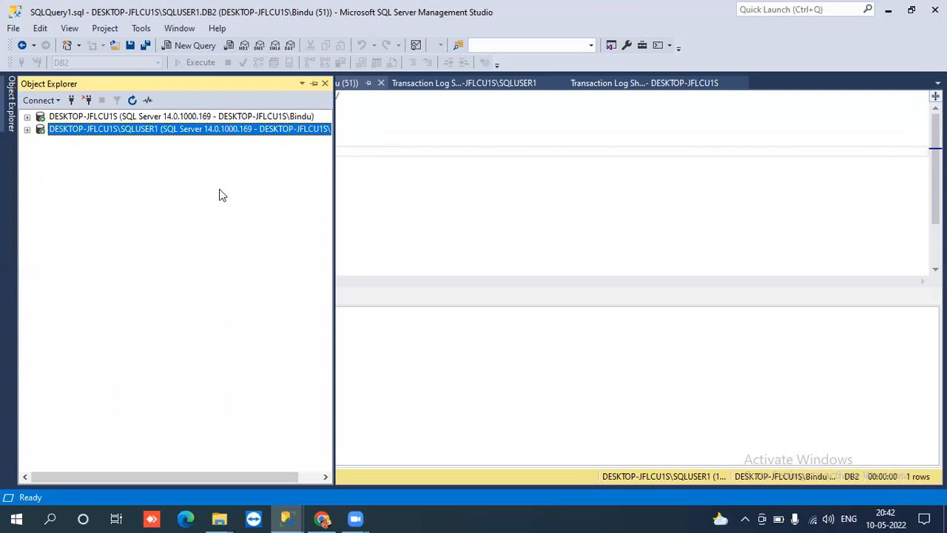
left_click(375, 150)
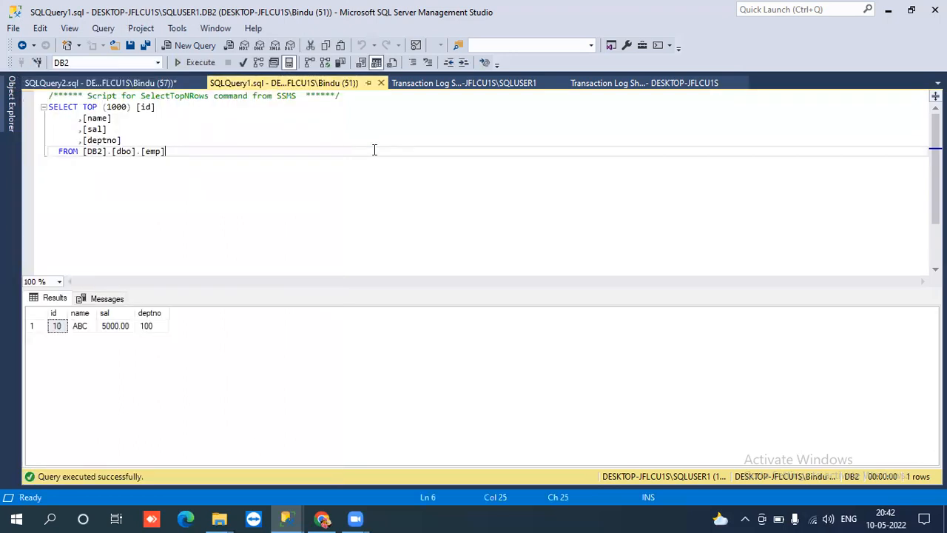